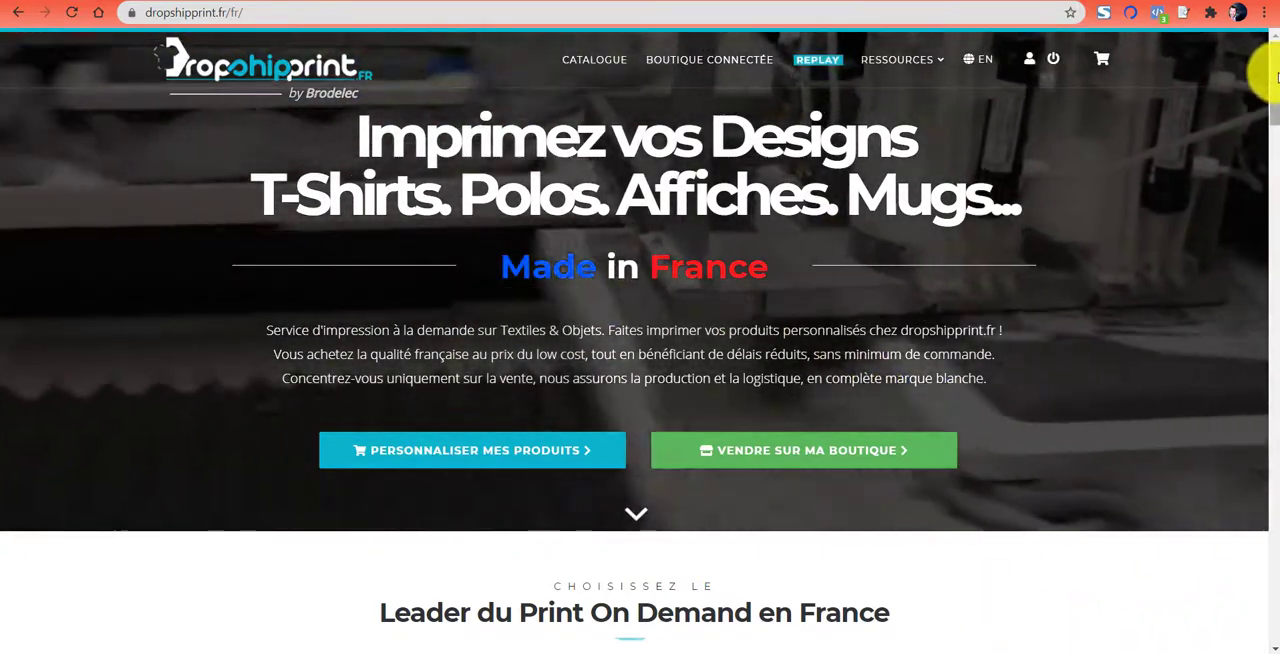
- Open the help centre from the site footer and skim the article on connecting a Shopify store to DropShipPrint
{"action": "left_click_drag", "start_coordinate": [1268, 70], "coordinate": [1275, 604]}
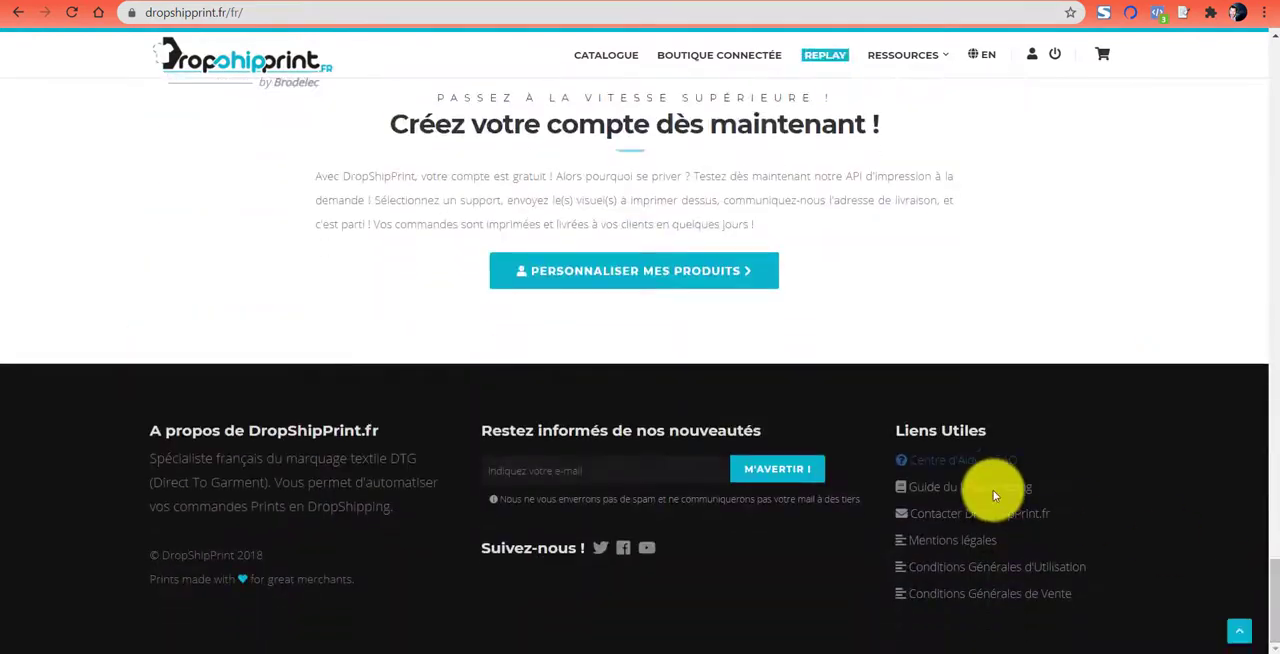
{"action": "left_click", "coordinate": [945, 462]}
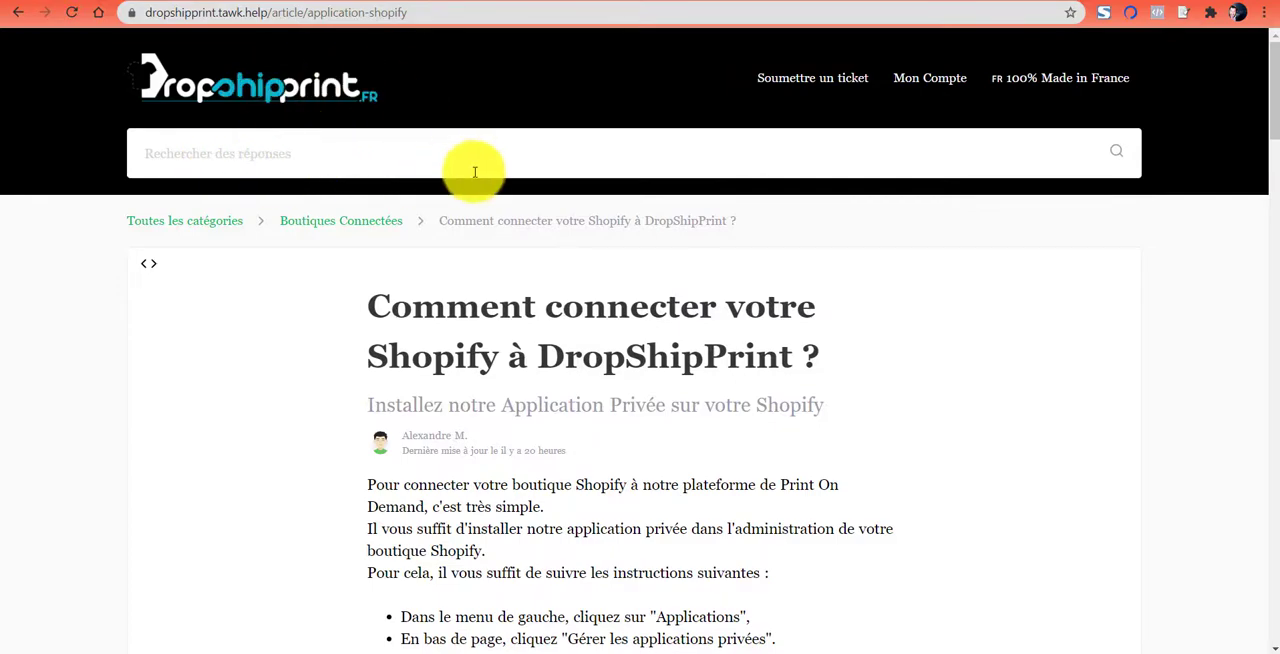
{"action": "scroll", "coordinate": [1046, 240], "scroll_direction": "down", "scroll_amount": 20}
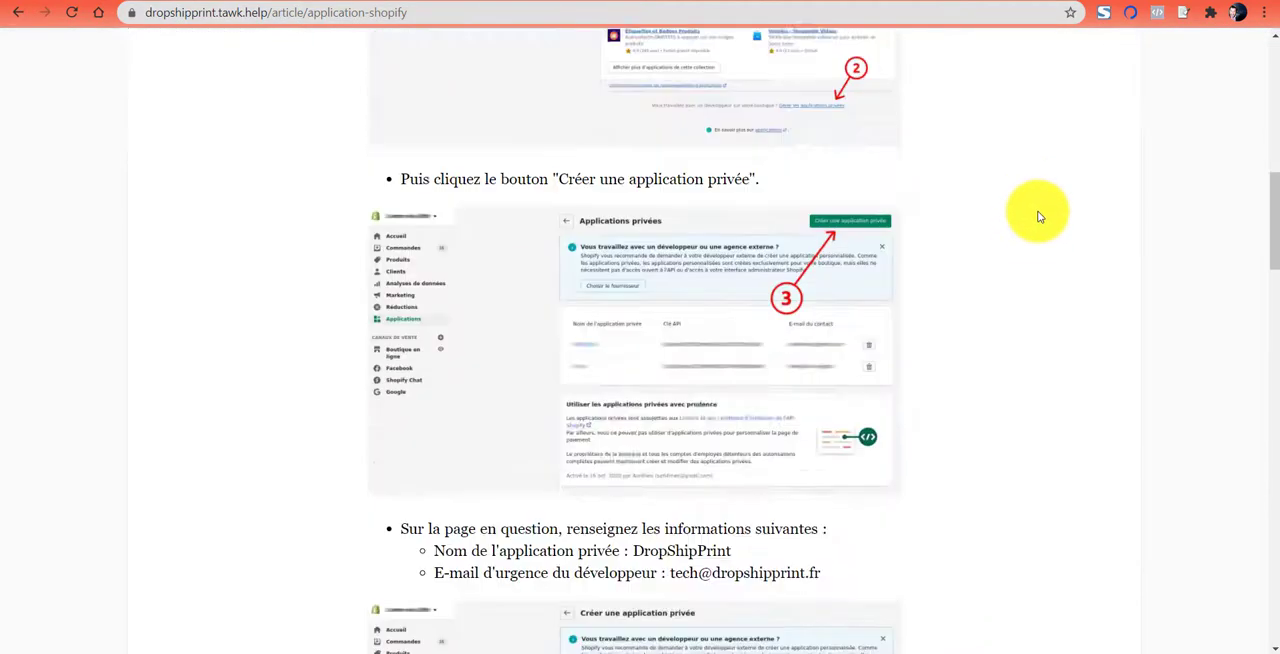
{"action": "scroll", "coordinate": [1041, 213], "scroll_direction": "down", "scroll_amount": 12}
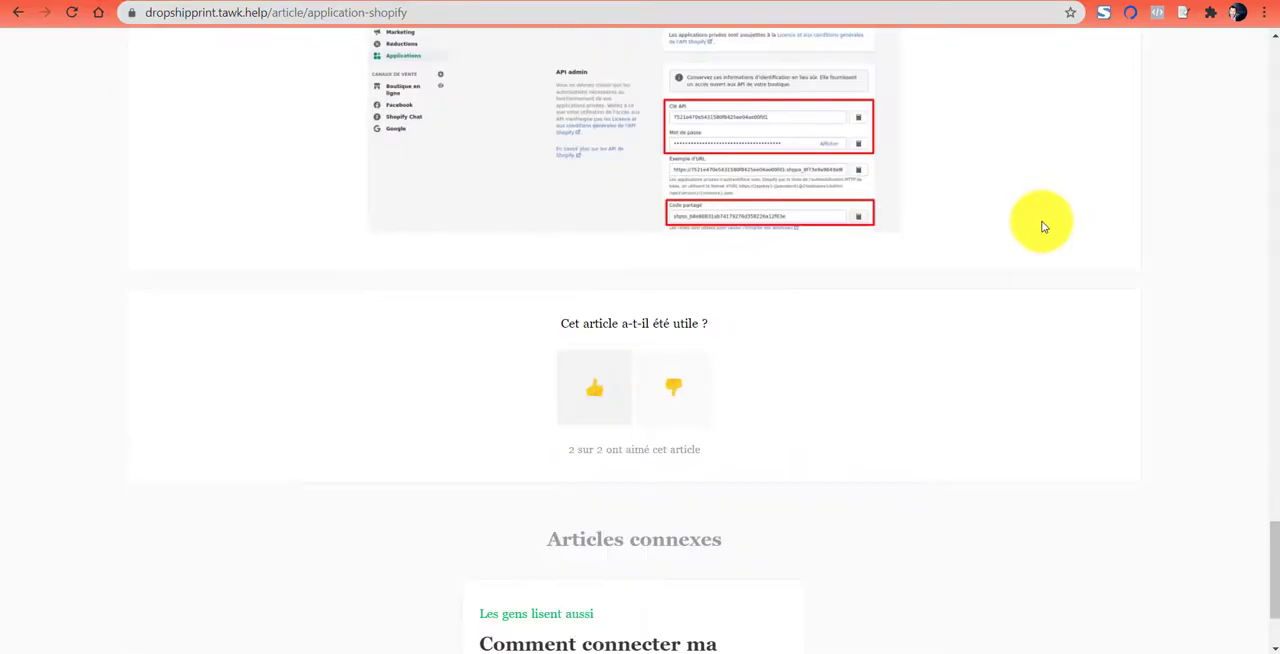
{"action": "scroll", "coordinate": [1043, 212], "scroll_direction": "up", "scroll_amount": 16}
{"action": "scroll", "coordinate": [1043, 212], "scroll_direction": "up", "scroll_amount": 12}
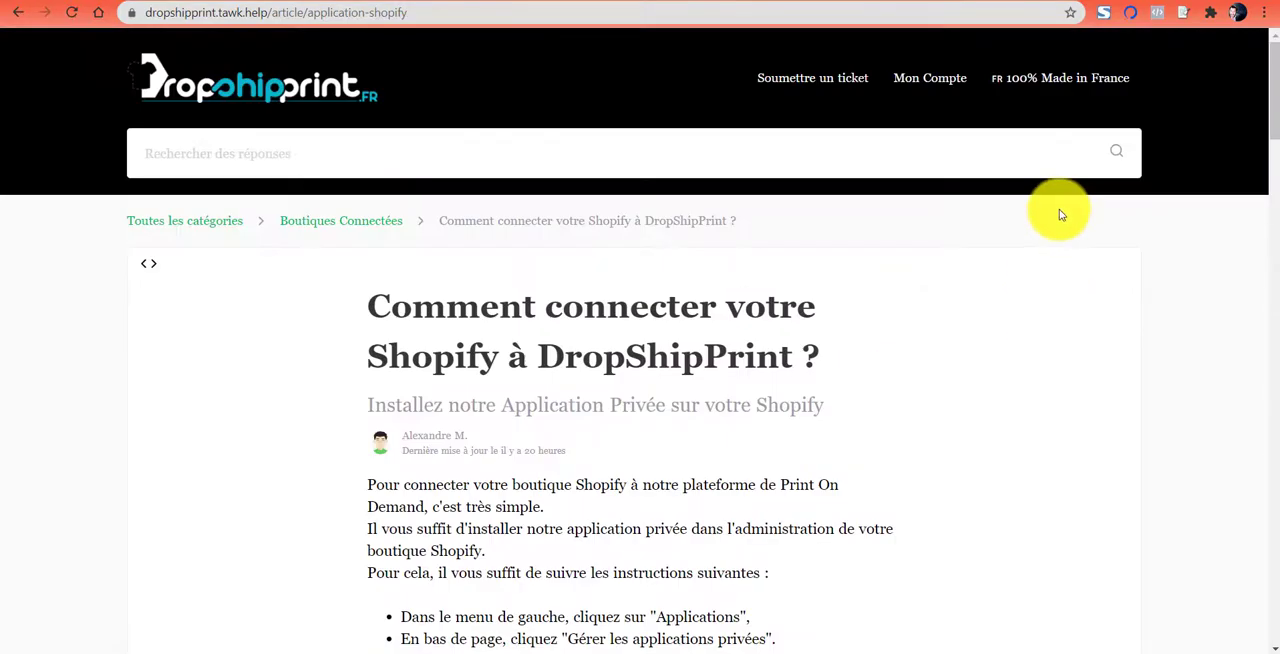
{"action": "scroll", "coordinate": [1045, 230], "scroll_direction": "down", "scroll_amount": 2}
{"action": "scroll", "coordinate": [1046, 243], "scroll_direction": "up", "scroll_amount": 2}
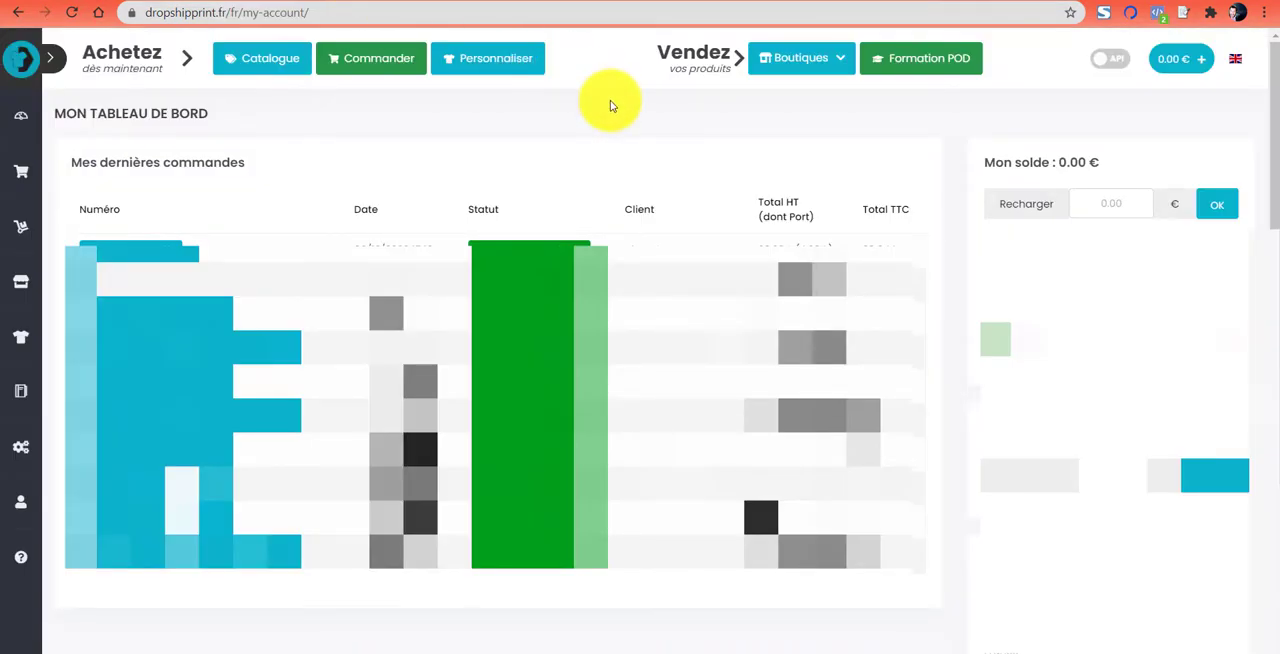
- Open the page for connecting a Shopify store from the DropShipPrint account dashboard
{"action": "left_click", "coordinate": [812, 66]}
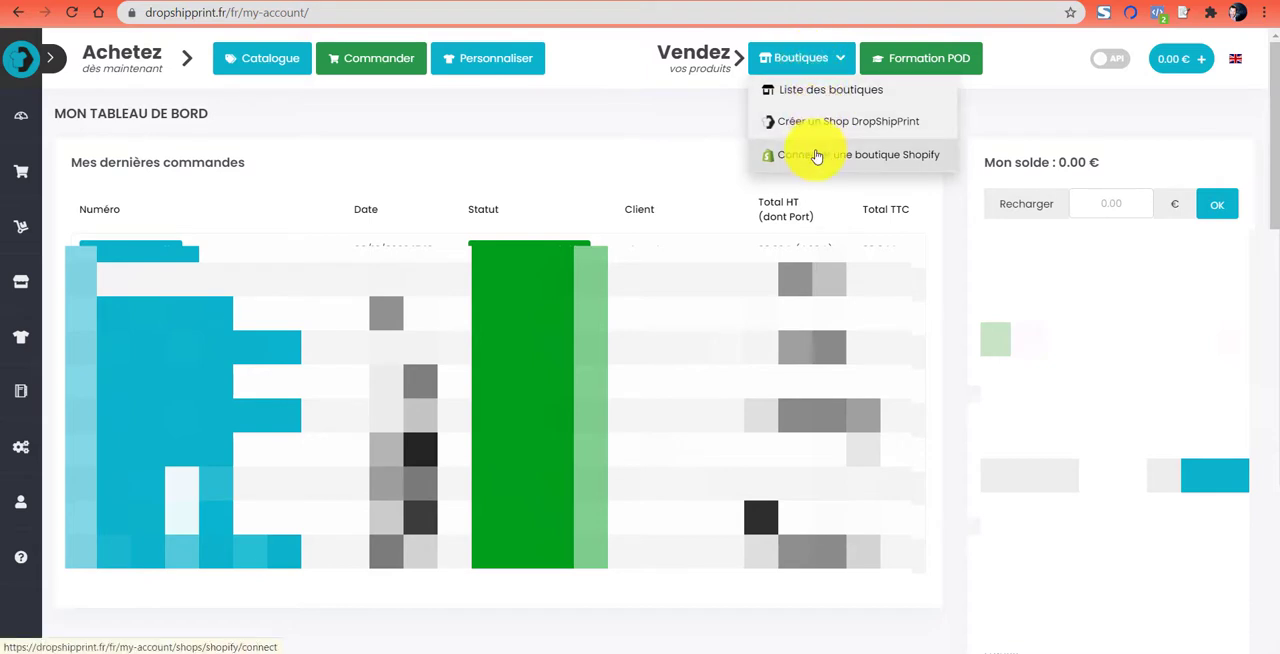
{"action": "mouse_move", "coordinate": [29, 286]}
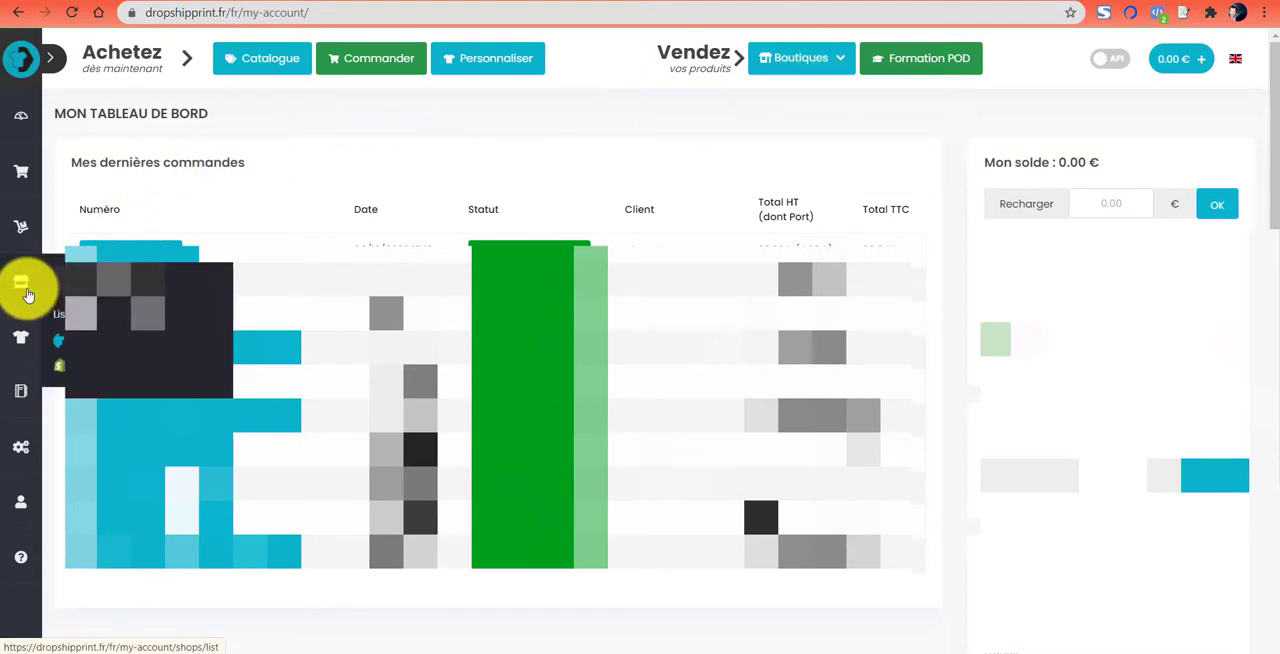
{"action": "mouse_move", "coordinate": [803, 66]}
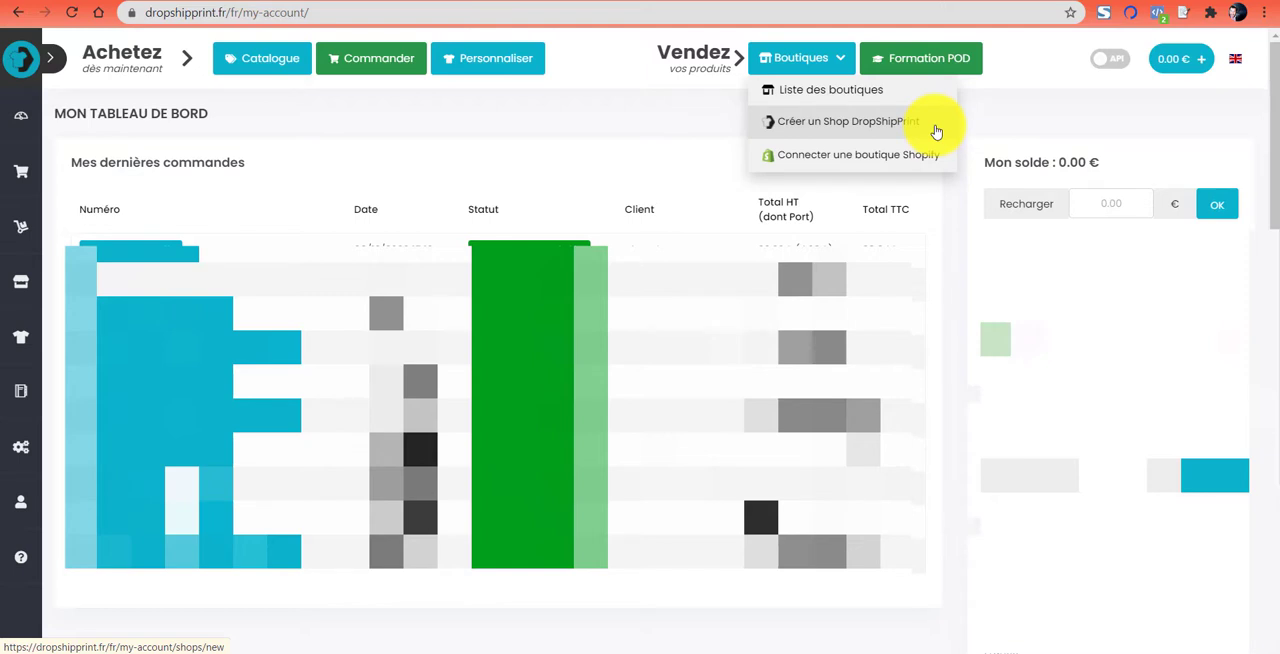
{"action": "left_click", "coordinate": [872, 162]}
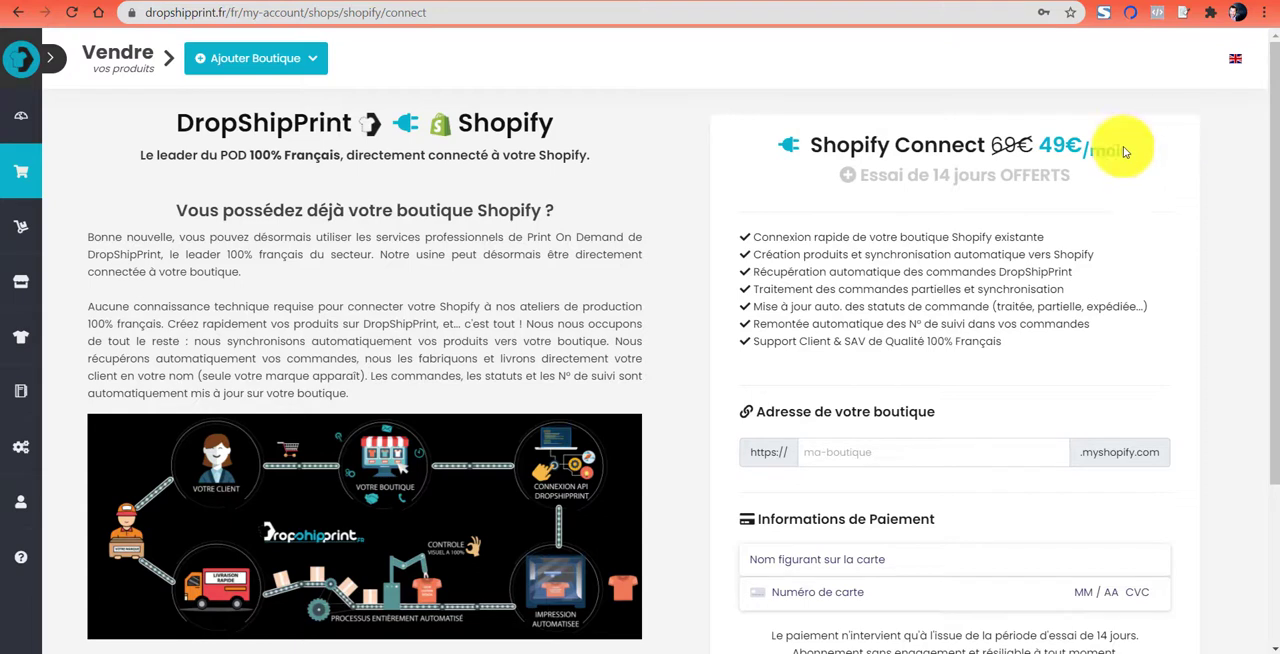
- Review the monthly price, free trial offer and form of the Shopify Connect subscription
{"action": "mouse_move", "coordinate": [1042, 142]}
{"action": "left_mouse_down"}
{"action": "mouse_move", "coordinate": [1138, 152]}
{"action": "mouse_move", "coordinate": [1043, 144]}
{"action": "left_mouse_up"}
{"action": "left_click", "coordinate": [1138, 152]}
{"action": "left_click", "coordinate": [1153, 151]}
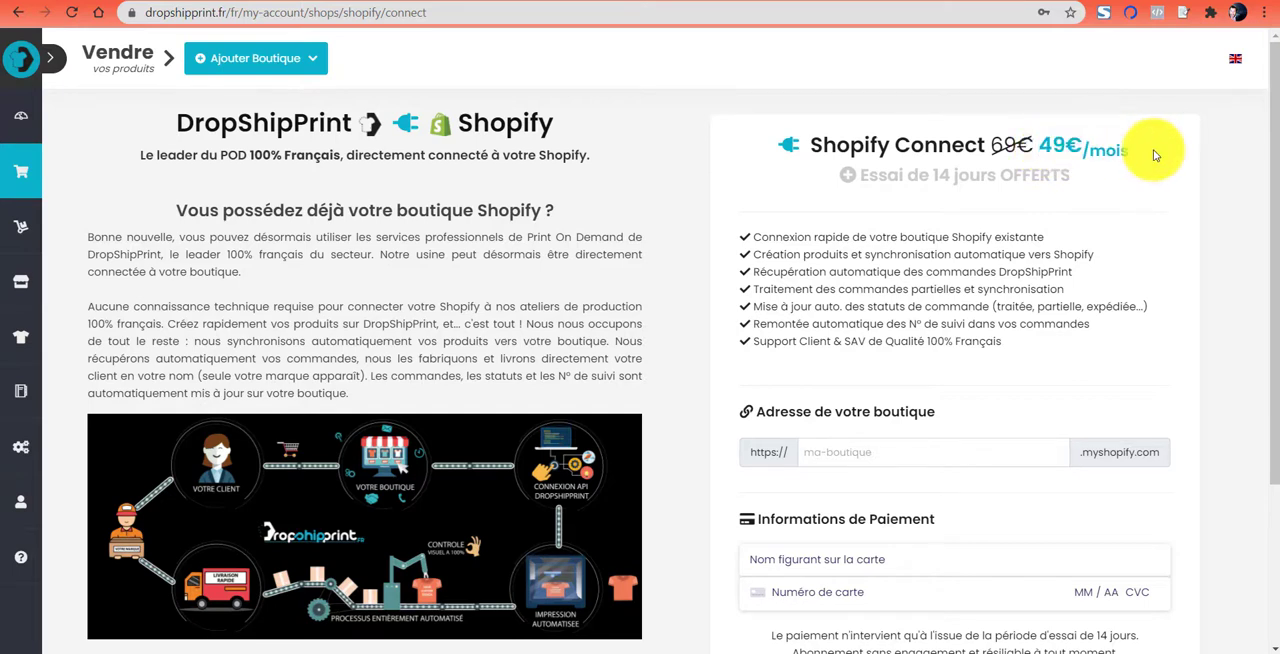
{"action": "left_click_drag", "start_coordinate": [918, 176], "coordinate": [1087, 181]}
{"action": "left_click", "coordinate": [1087, 181]}
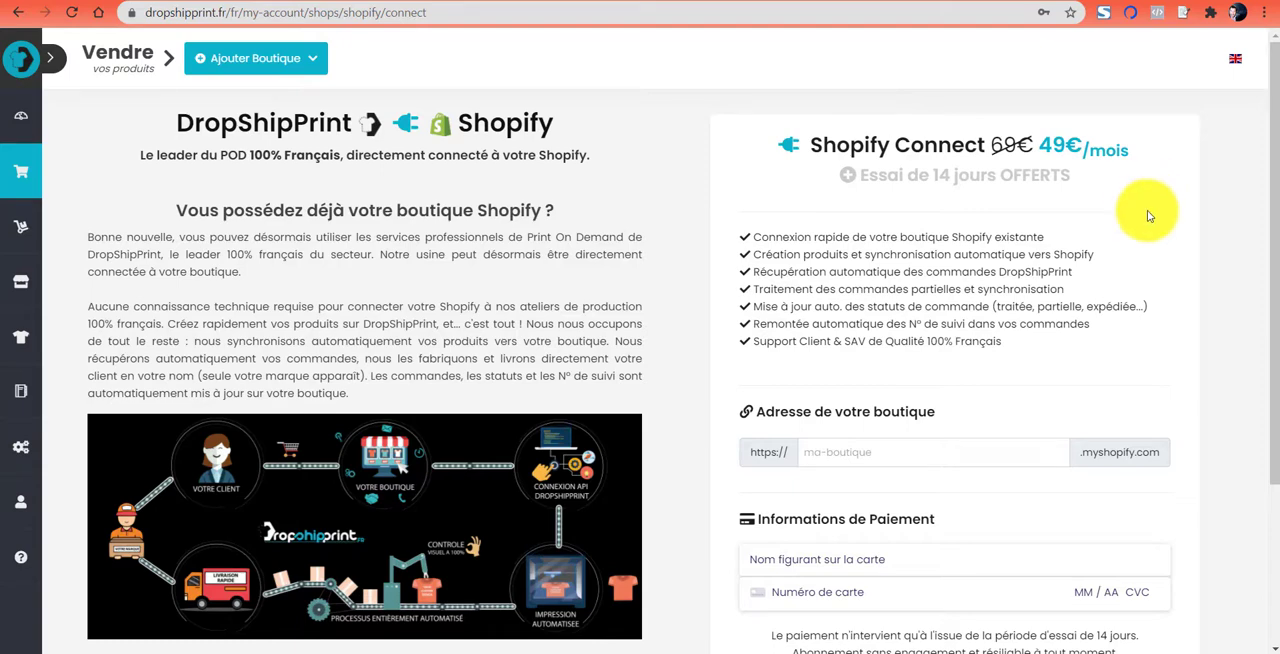
{"action": "scroll", "coordinate": [943, 286], "scroll_direction": "down", "scroll_amount": 2}
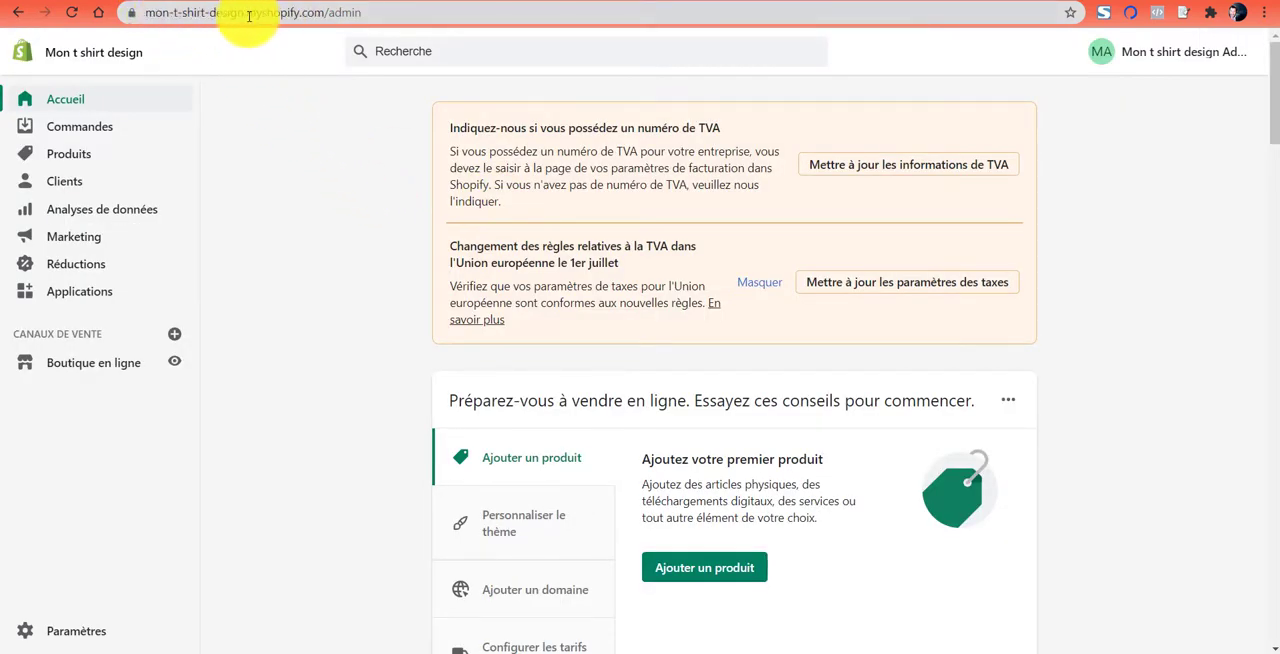
- Switch to the Shopify admin and copy the full web address of the Mon t shirt design store
{"action": "left_click", "coordinate": [313, 14]}
{"action": "left_click", "coordinate": [236, 13]}
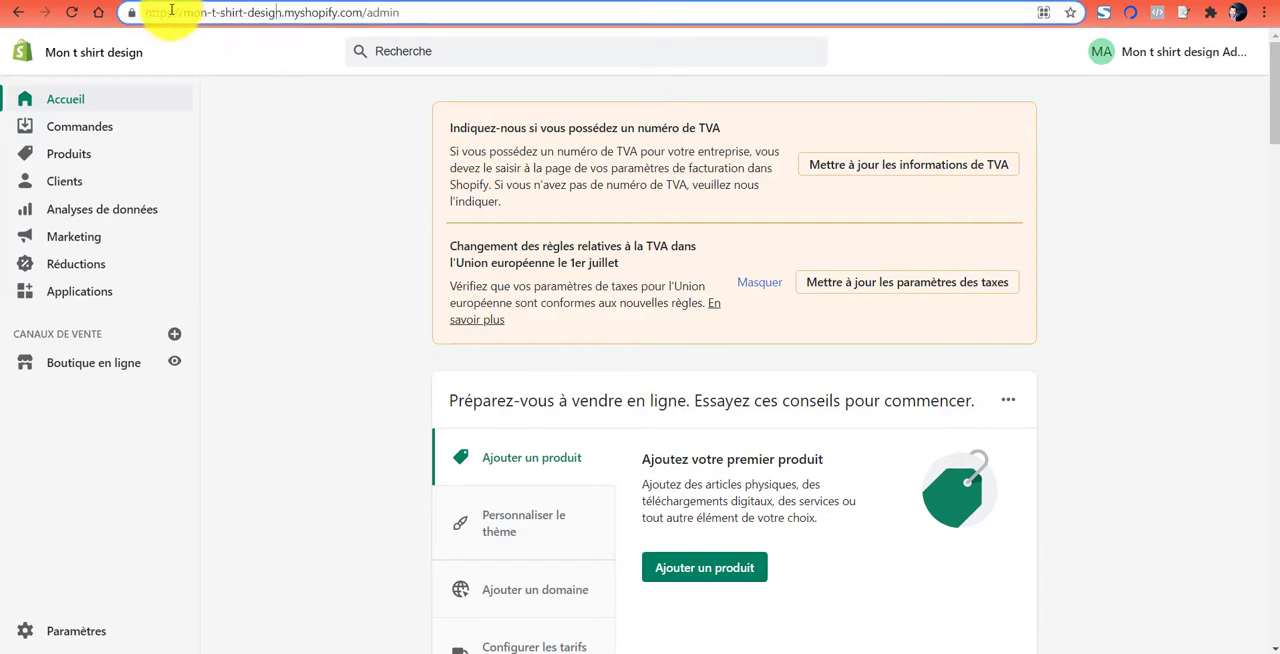
{"action": "left_click_drag", "start_coordinate": [183, 13], "coordinate": [286, 16]}
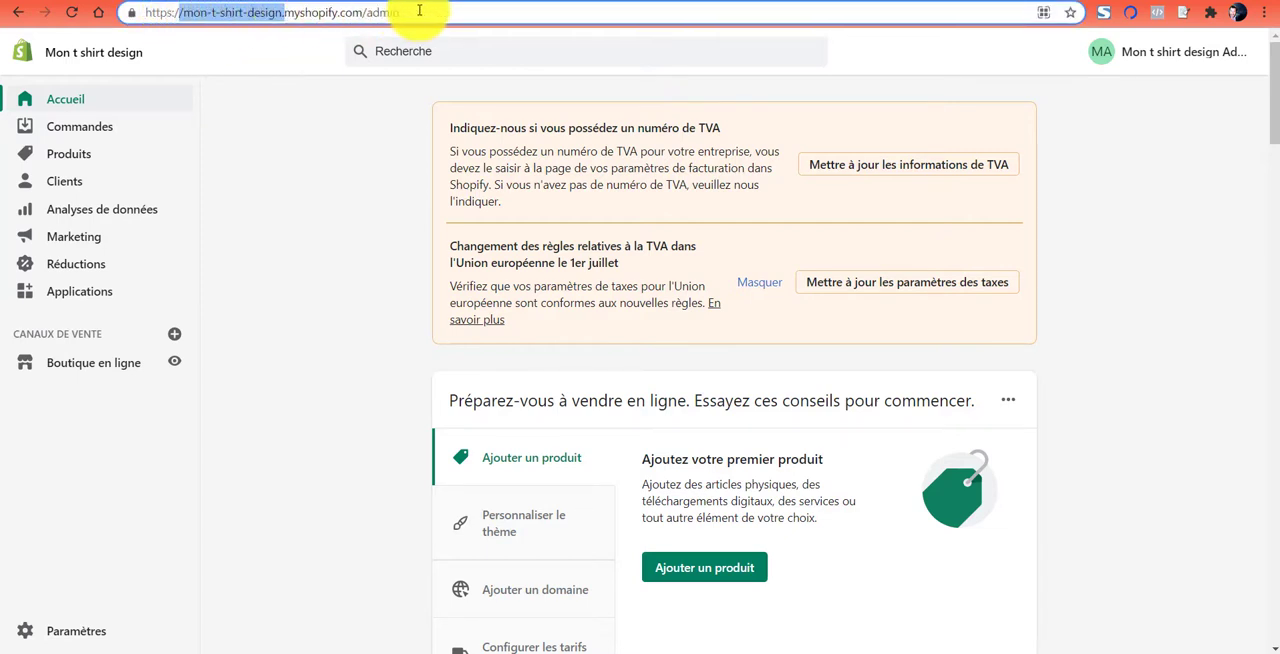
{"action": "left_click_drag", "start_coordinate": [418, 12], "coordinate": [140, 18]}
{"action": "key", "text": "ctrl+c"}
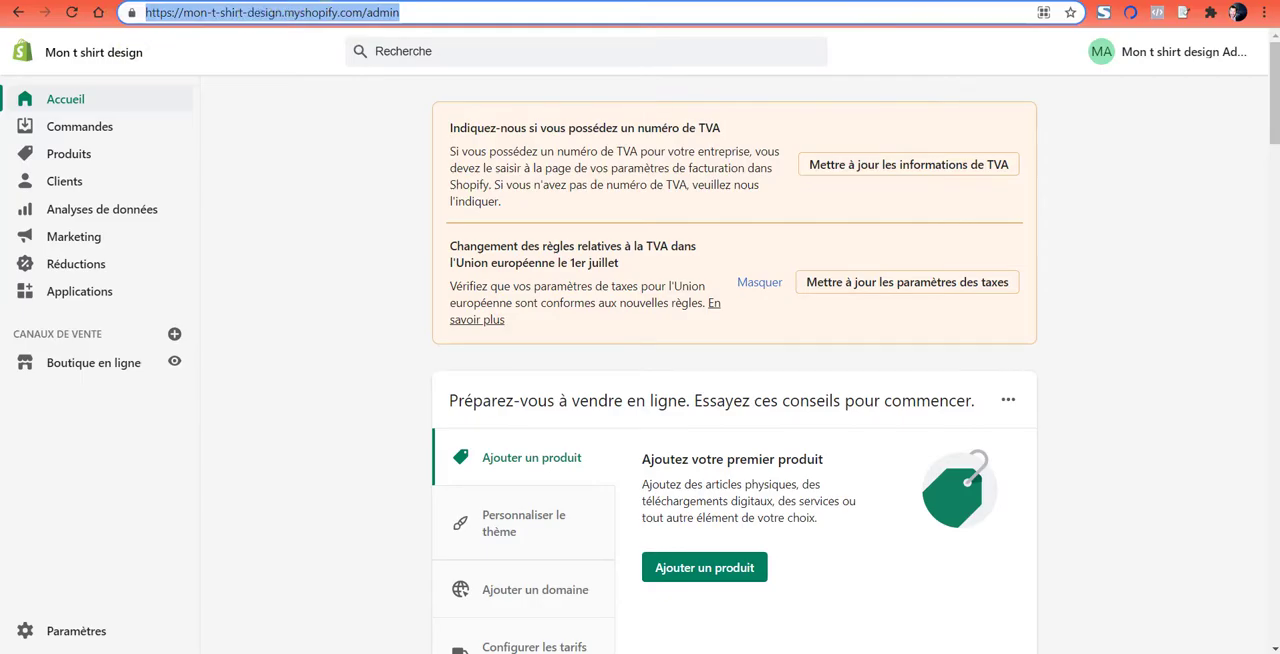
- Return to DropShipPrint and paste the copied address as the store address, trimming it to mon-t-shirt-design
{"action": "left_click", "coordinate": [275, 1]}
{"action": "left_click", "coordinate": [848, 288]}
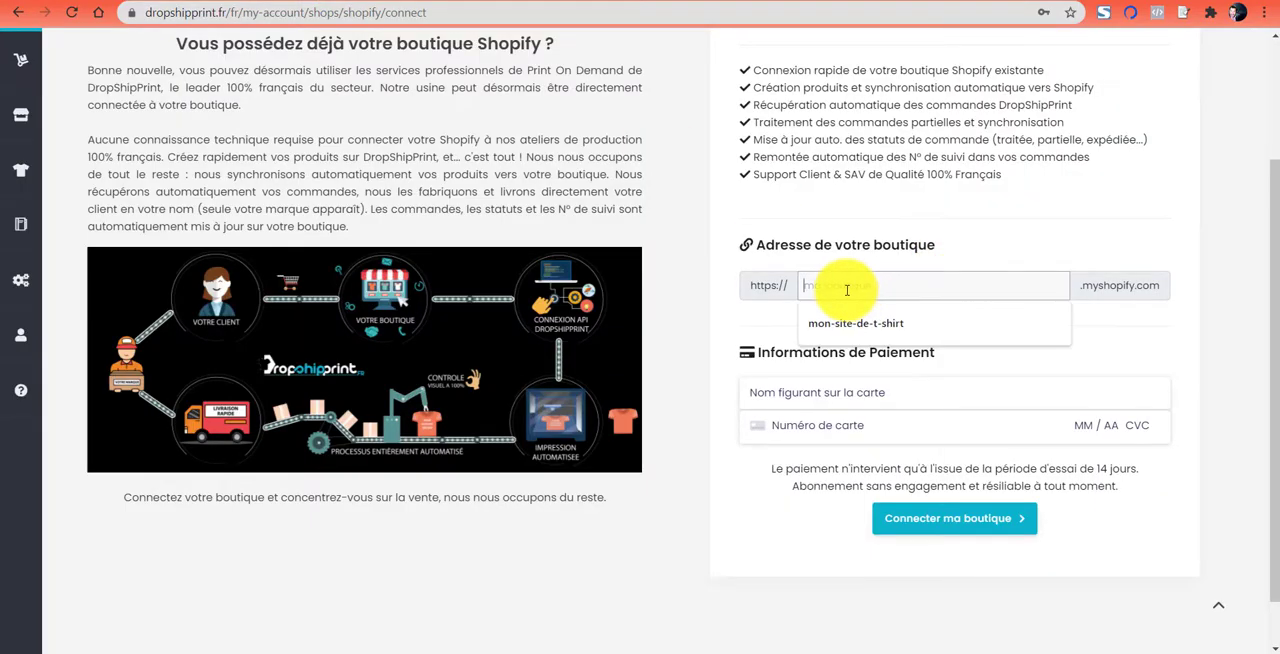
{"action": "key", "text": "ctrl+v"}
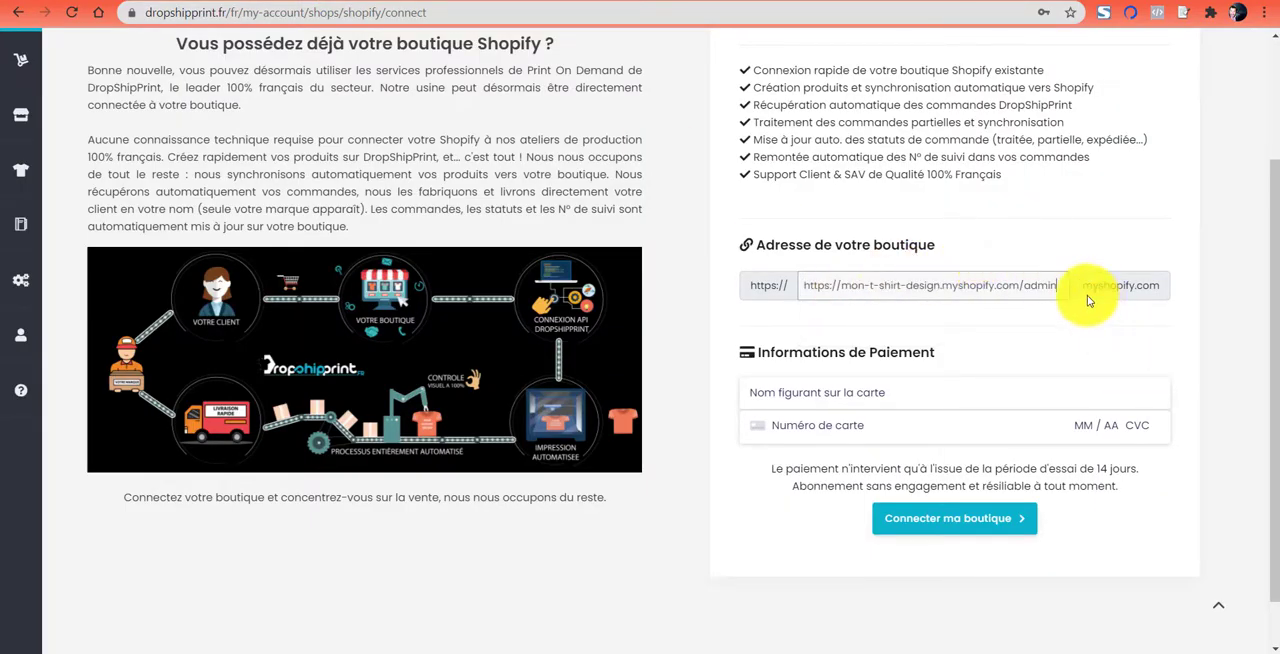
{"action": "left_click_drag", "start_coordinate": [942, 286], "coordinate": [1060, 332]}
{"action": "key", "text": "BackSpace"}
{"action": "key", "text": "BackSpace"}
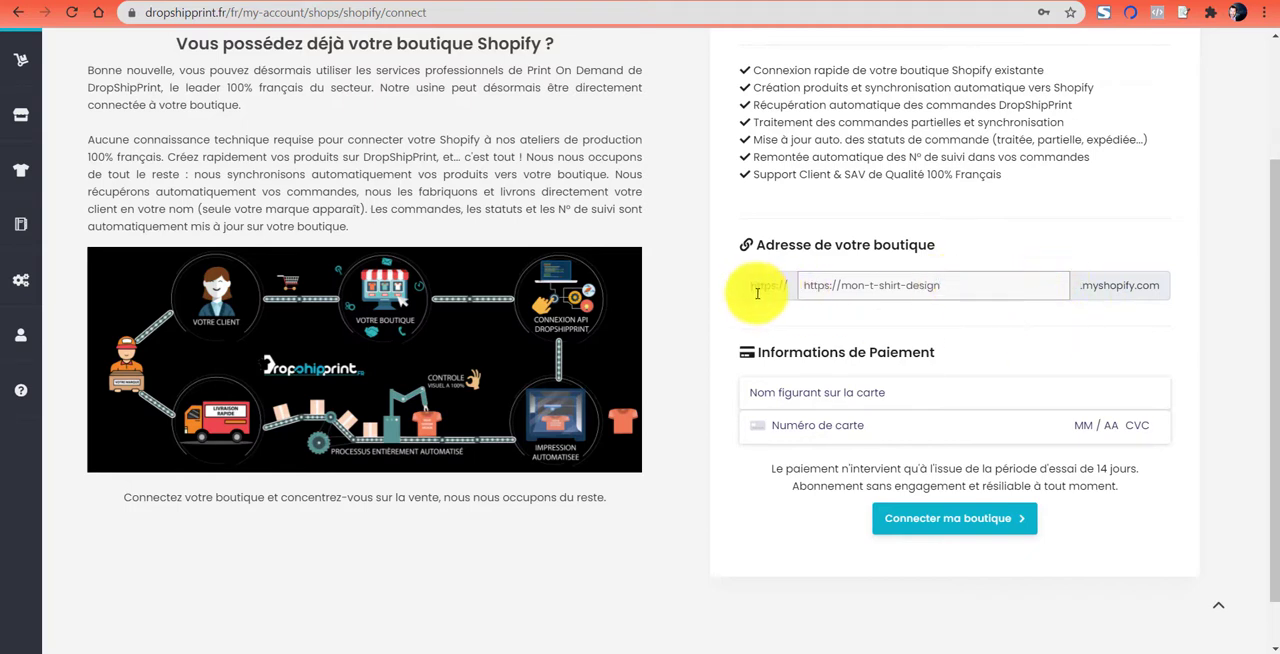
{"action": "left_click_drag", "start_coordinate": [843, 290], "coordinate": [792, 290]}
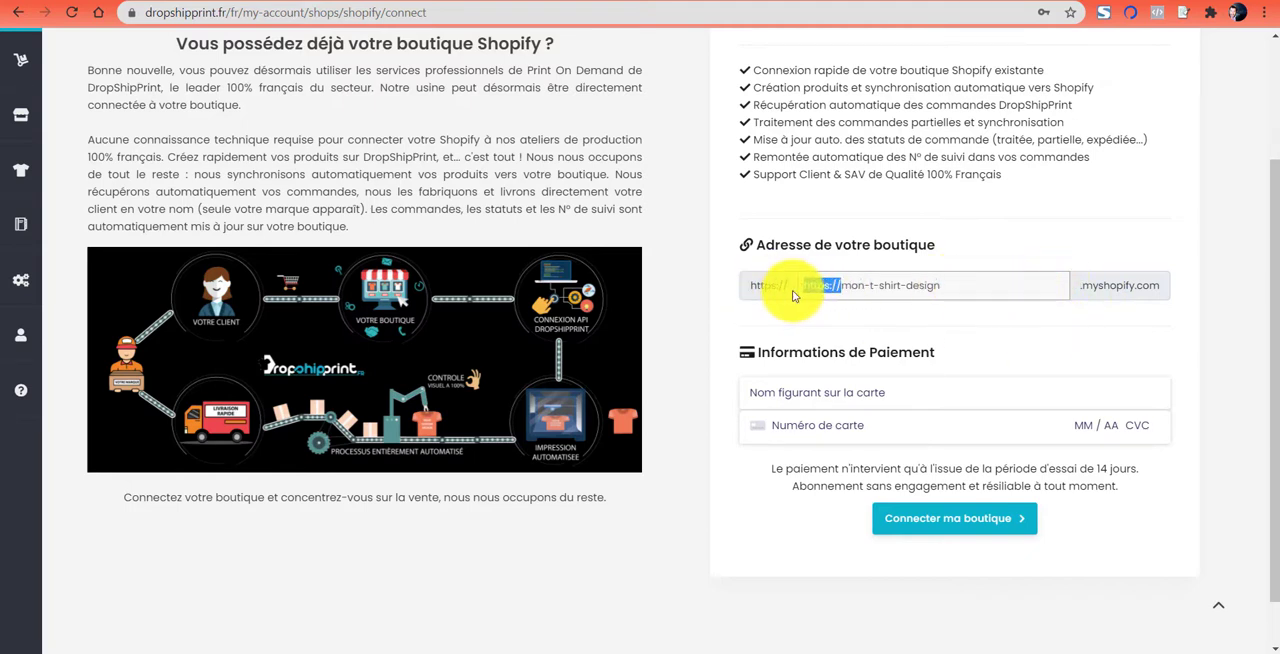
{"action": "key", "text": "BackSpace"}
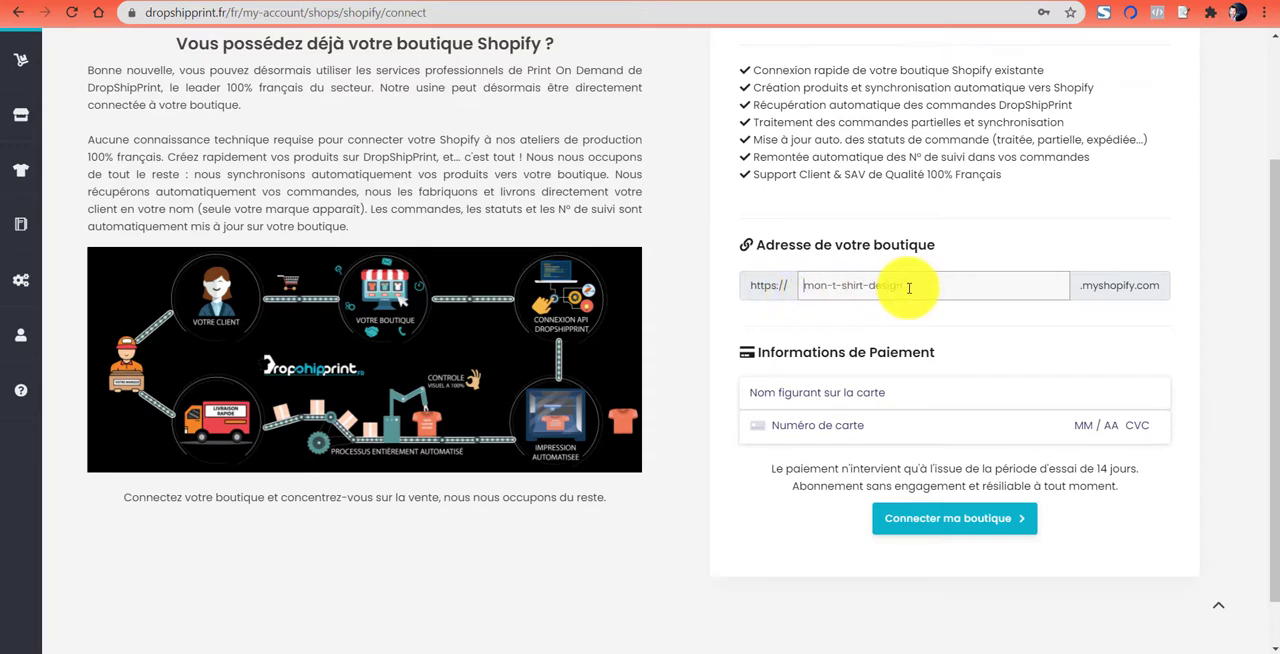
- Submit the store connection form and examine the section requesting the Shopify credentials
{"action": "scroll", "coordinate": [1012, 288], "scroll_direction": "down", "scroll_amount": 1}
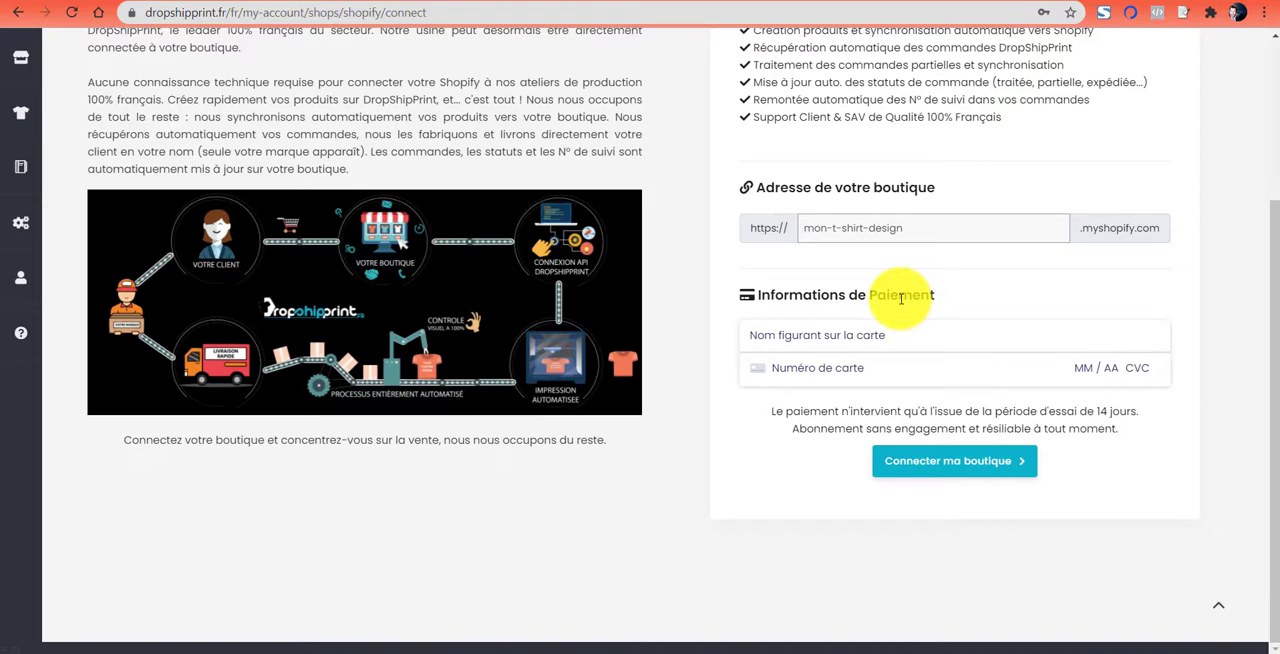
{"action": "left_click", "coordinate": [979, 471]}
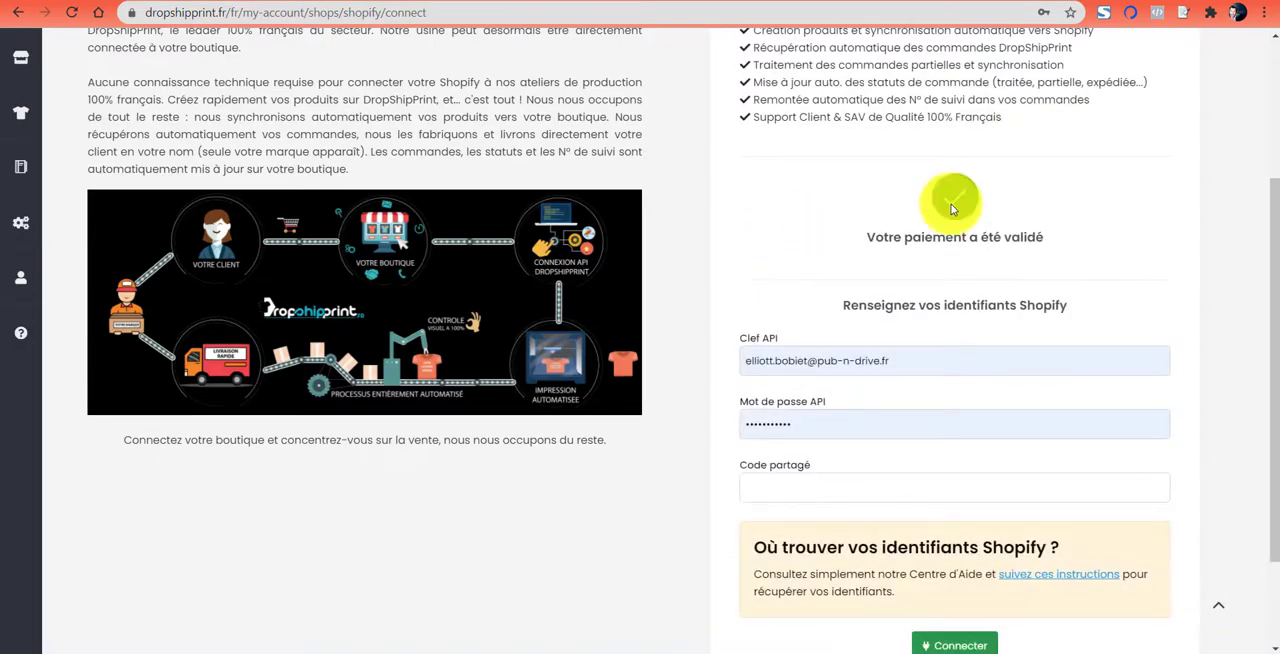
{"action": "scroll", "coordinate": [1084, 222], "scroll_direction": "up", "scroll_amount": 2}
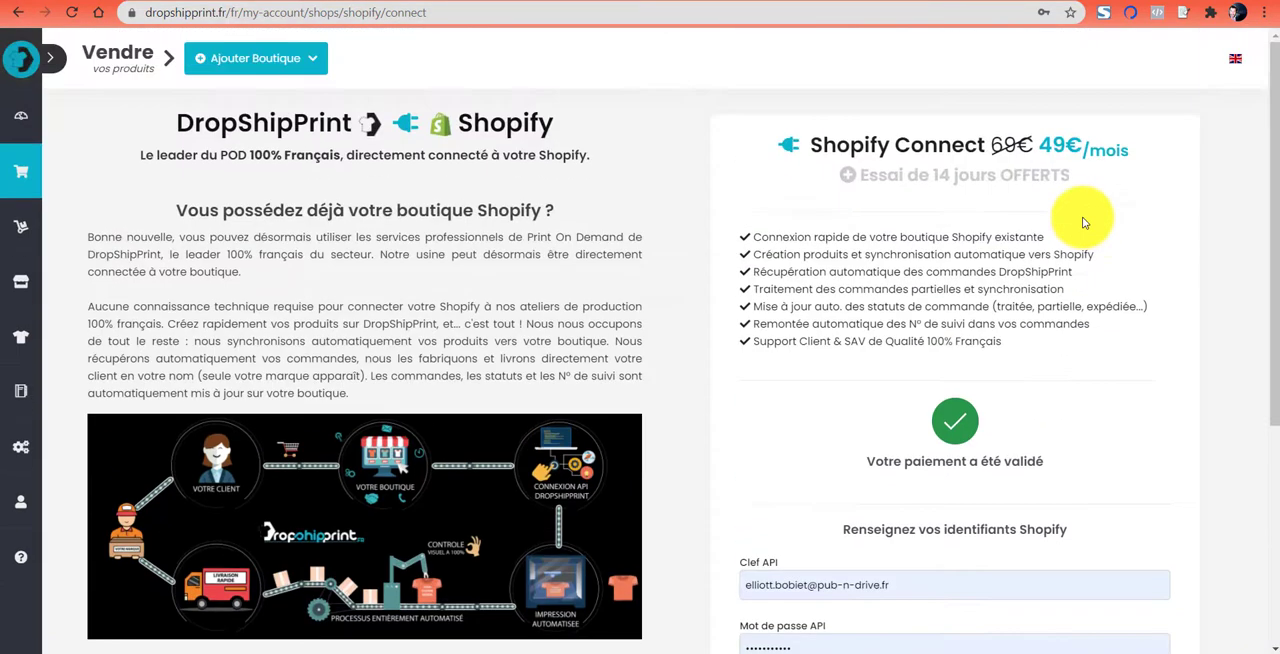
{"action": "scroll", "coordinate": [1112, 228], "scroll_direction": "down", "scroll_amount": 3}
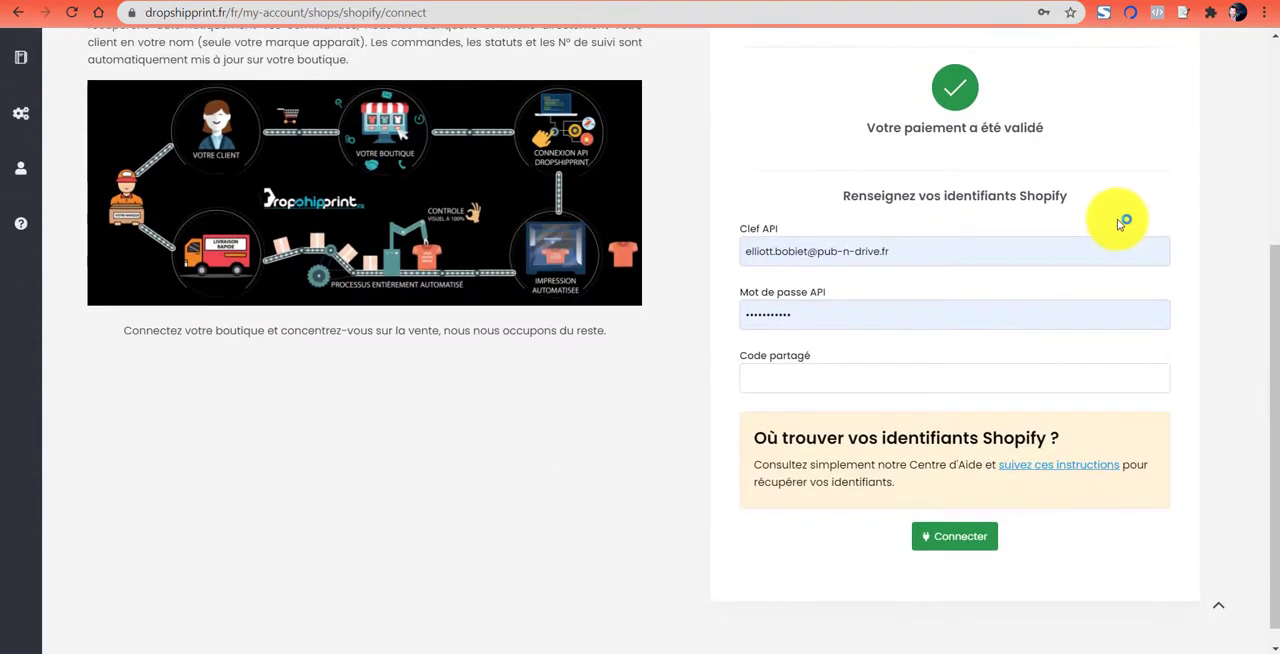
{"action": "left_click_drag", "start_coordinate": [845, 195], "coordinate": [1080, 194]}
{"action": "left_click", "coordinate": [1083, 197]}
{"action": "scroll", "coordinate": [1083, 196], "scroll_direction": "down", "scroll_amount": 1}
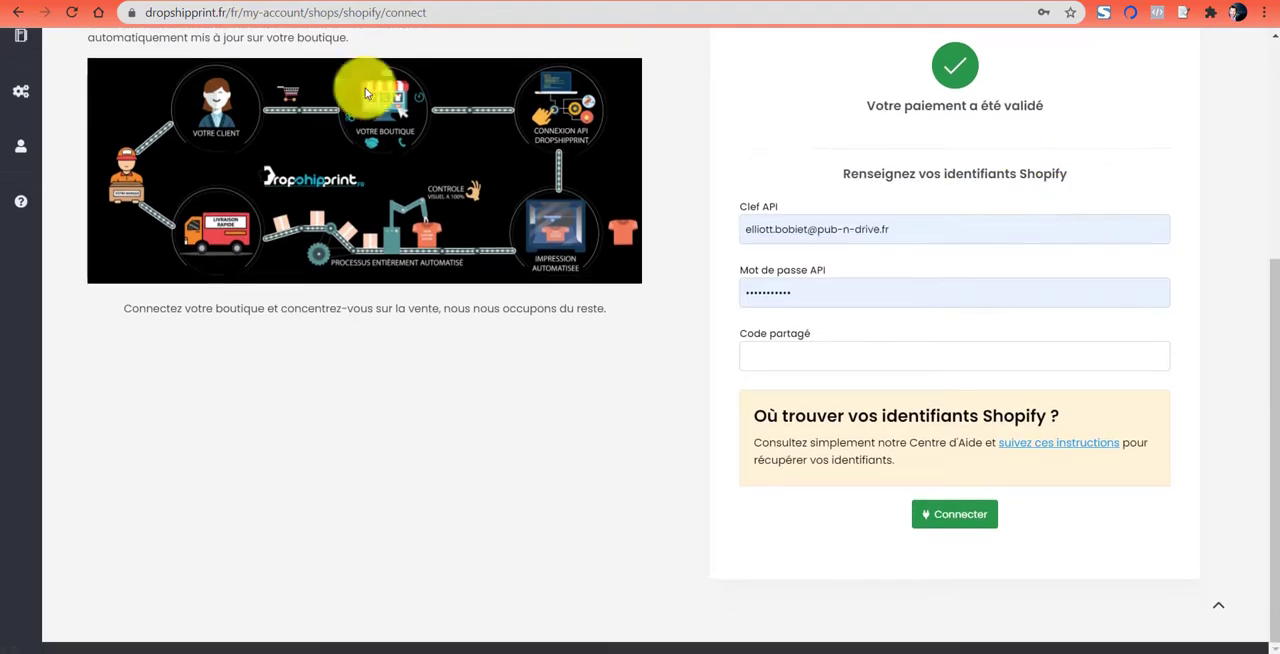
- Switch to the Shopify admin and open the private apps management page from the store's applications
{"action": "left_click", "coordinate": [95, 0]}
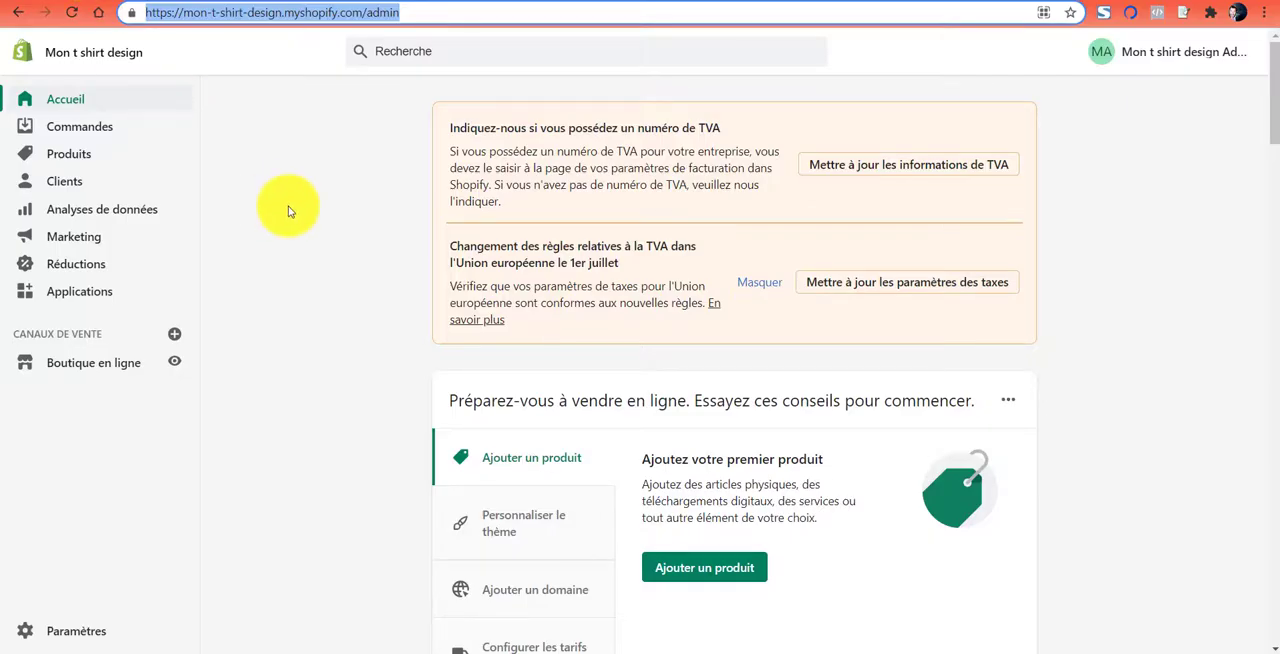
{"action": "left_click", "coordinate": [90, 298]}
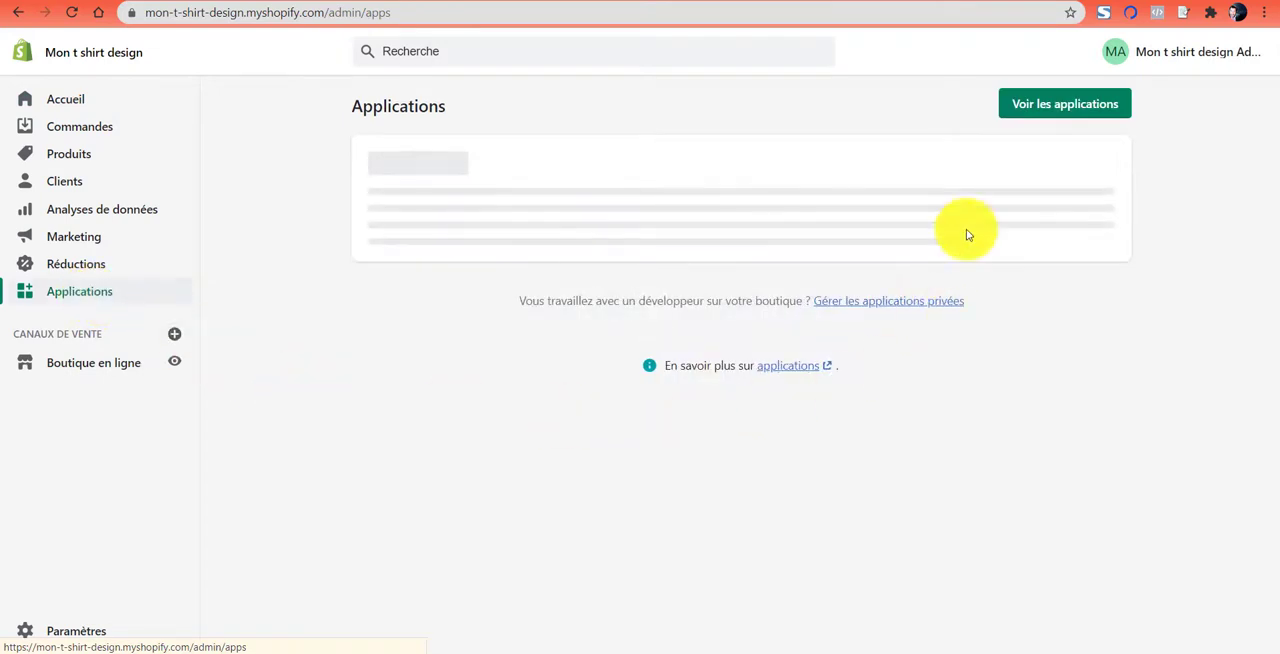
{"action": "scroll", "coordinate": [1150, 290], "scroll_direction": "down", "scroll_amount": 1}
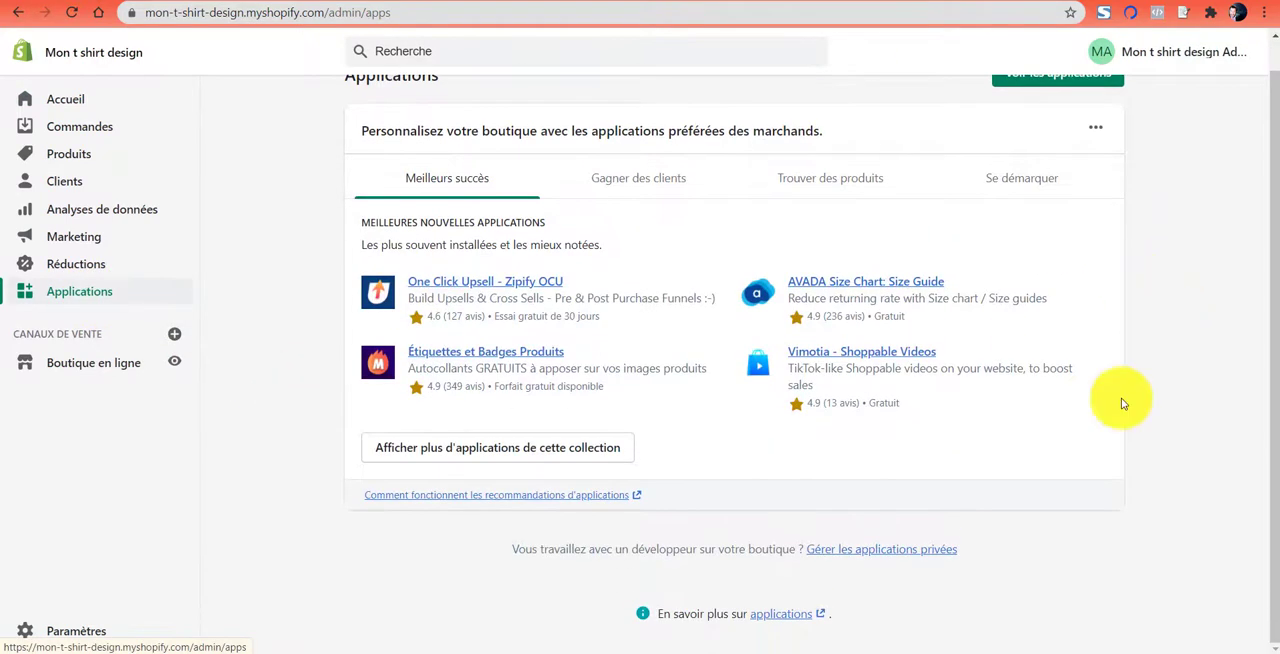
{"action": "left_click", "coordinate": [878, 552]}
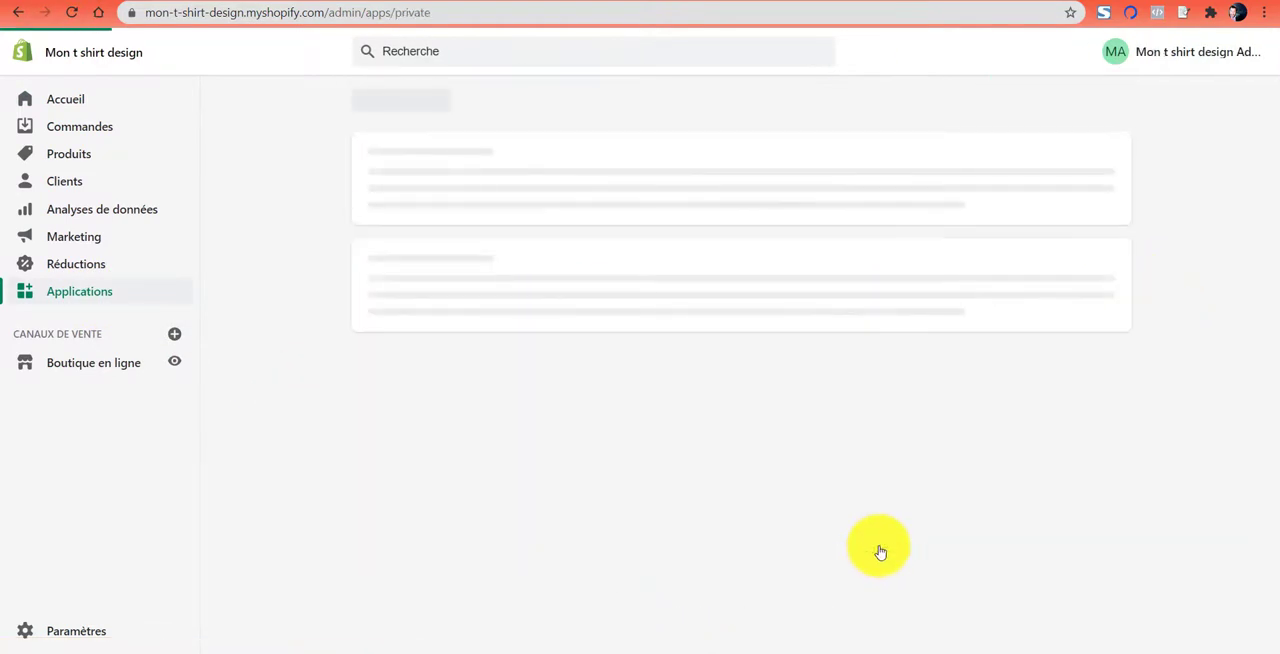
{"action": "scroll", "coordinate": [980, 403], "scroll_direction": "down", "scroll_amount": 3}
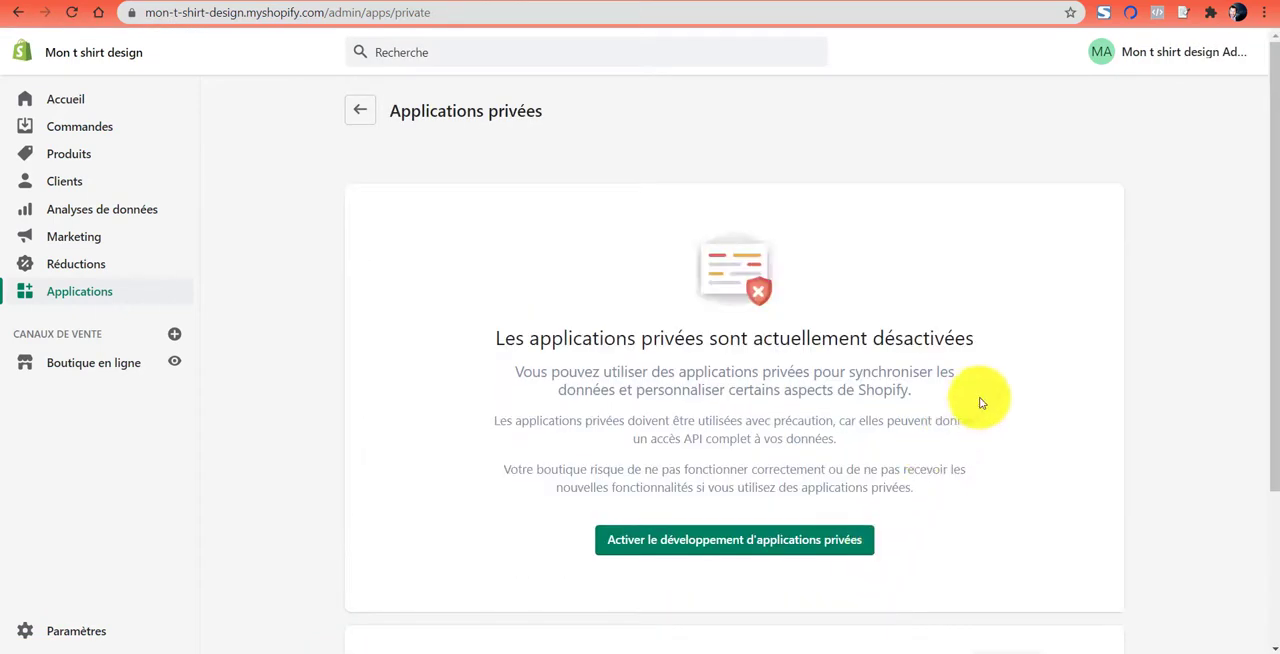
{"action": "scroll", "coordinate": [1010, 397], "scroll_direction": "up", "scroll_amount": 1}
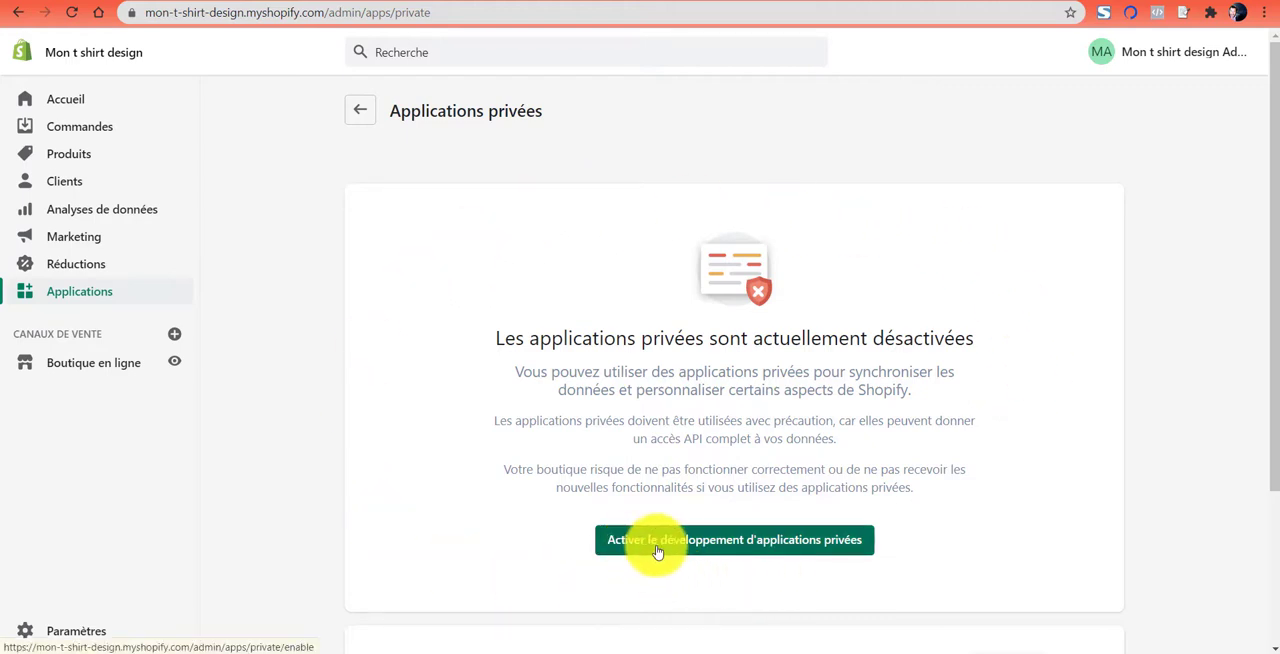
- Enable private app development for the store, accepting all three conditions
{"action": "left_click", "coordinate": [777, 549]}
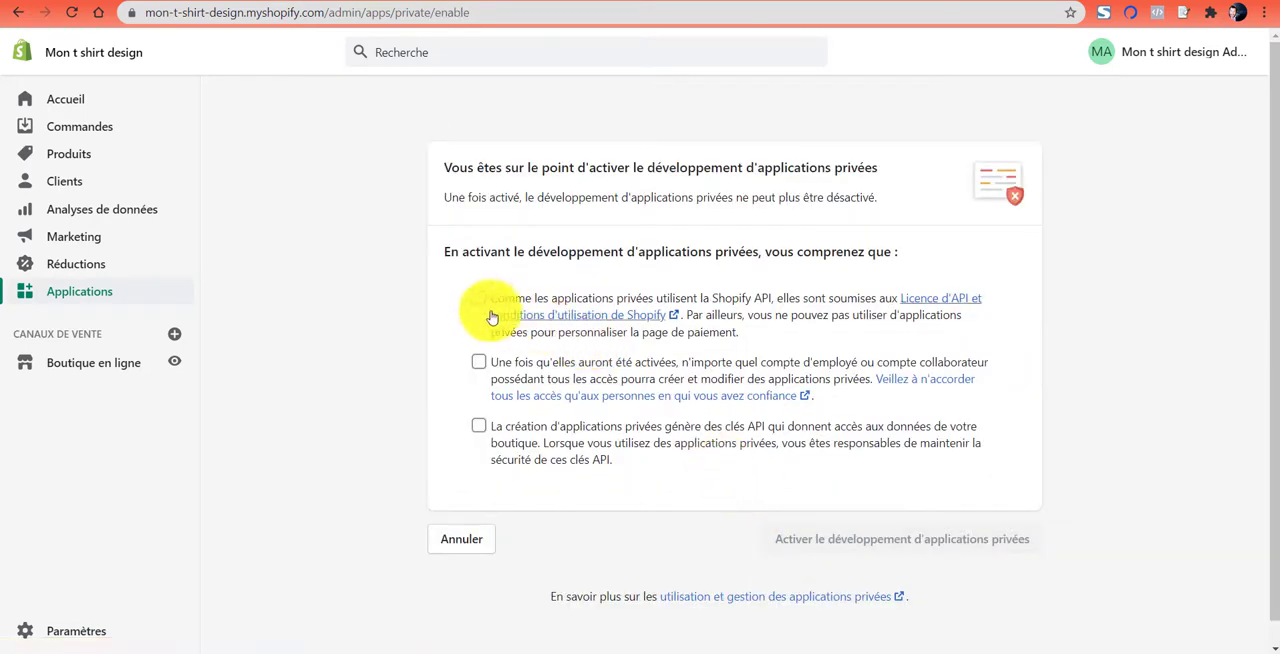
{"action": "left_click", "coordinate": [478, 299]}
{"action": "left_click", "coordinate": [487, 366]}
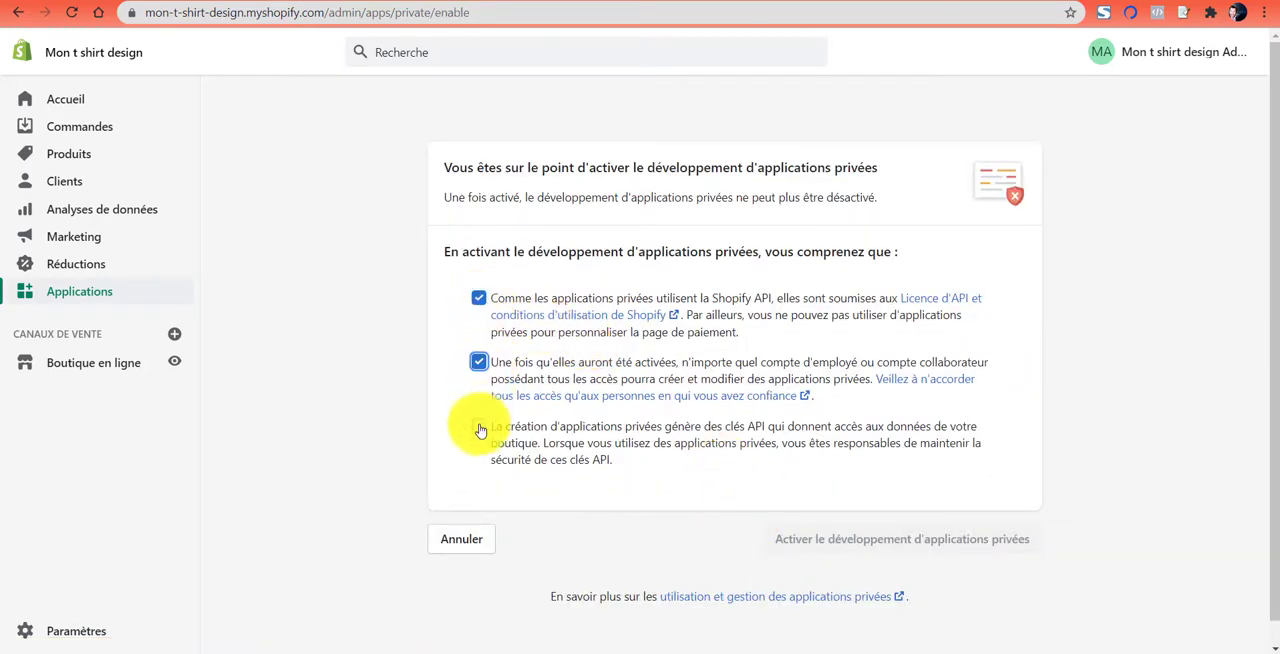
{"action": "left_click", "coordinate": [483, 428]}
{"action": "left_click", "coordinate": [933, 549]}
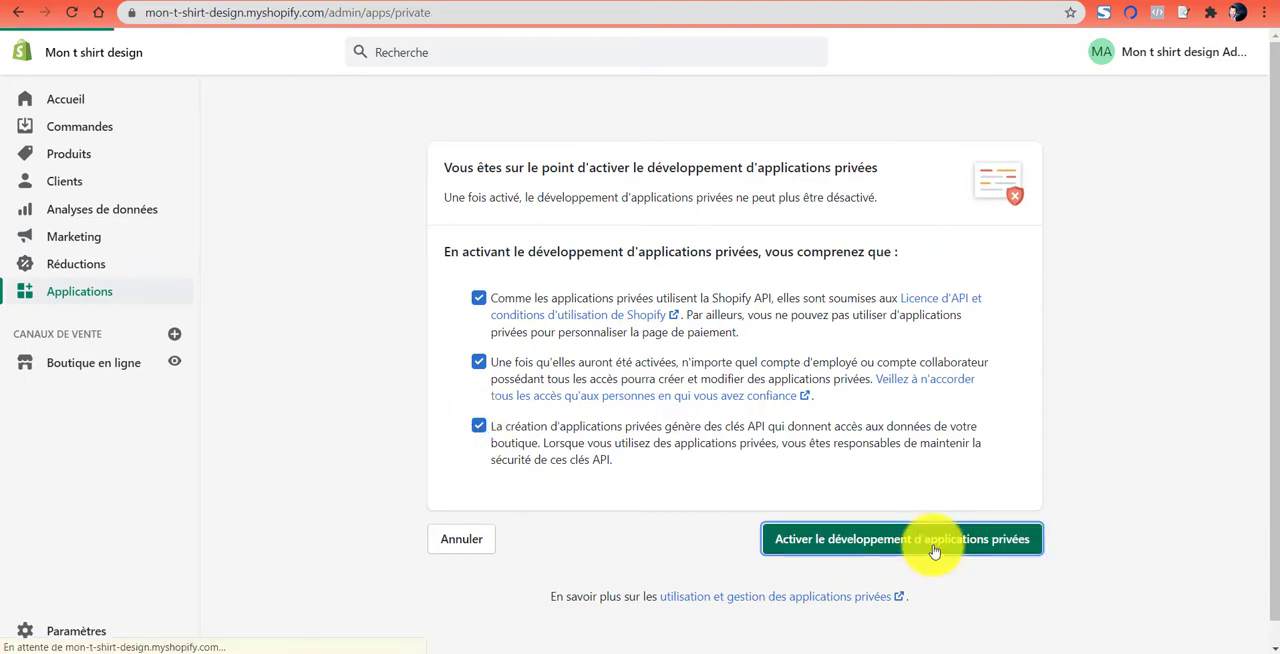
- Start creating a new private application for the store
{"action": "scroll", "coordinate": [835, 445], "scroll_direction": "down", "scroll_amount": 3}
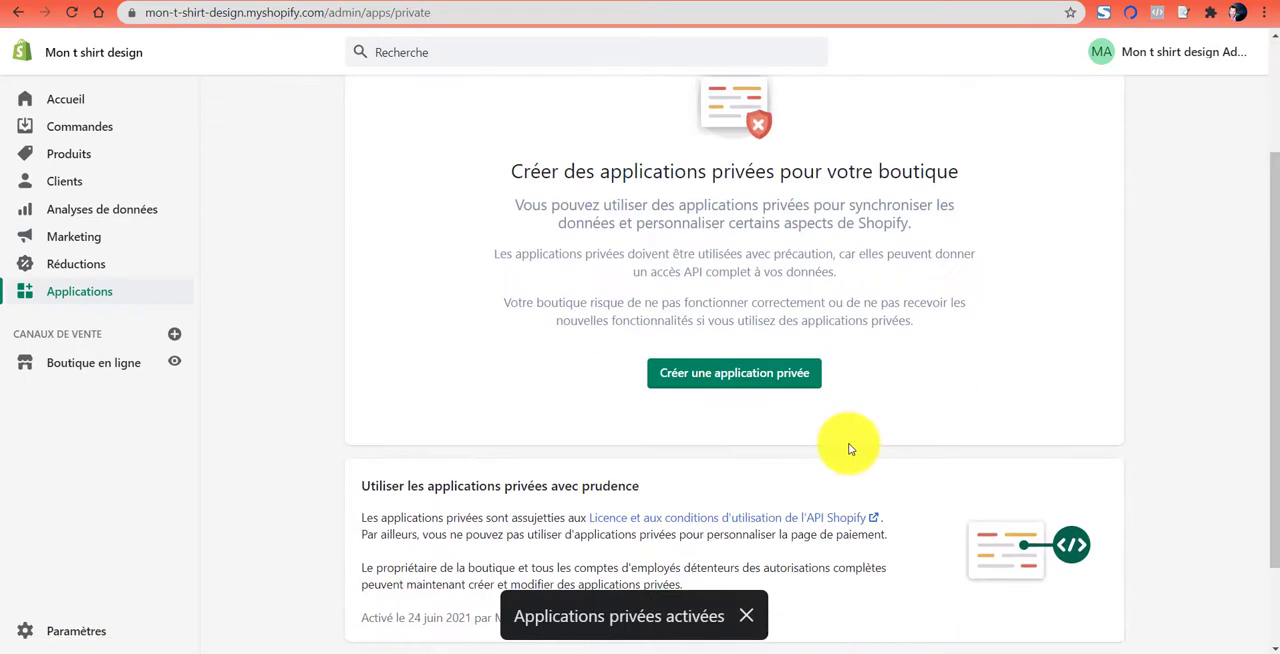
{"action": "scroll", "coordinate": [897, 417], "scroll_direction": "up", "scroll_amount": 1}
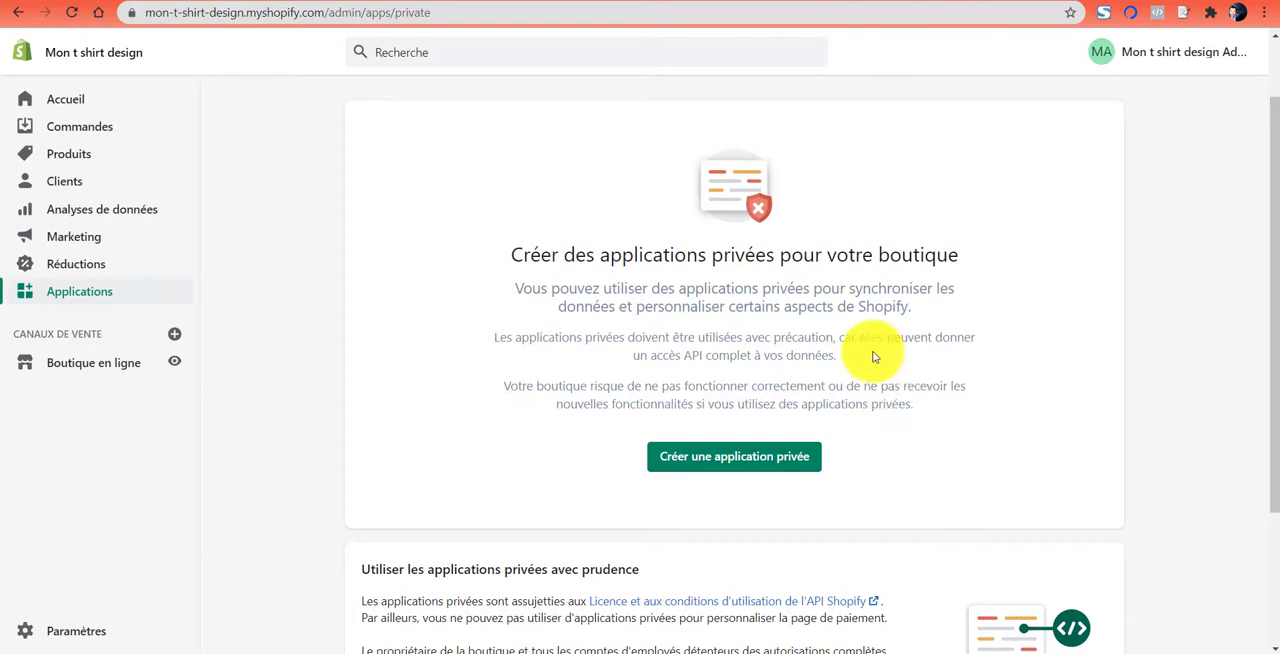
{"action": "left_click", "coordinate": [757, 460]}
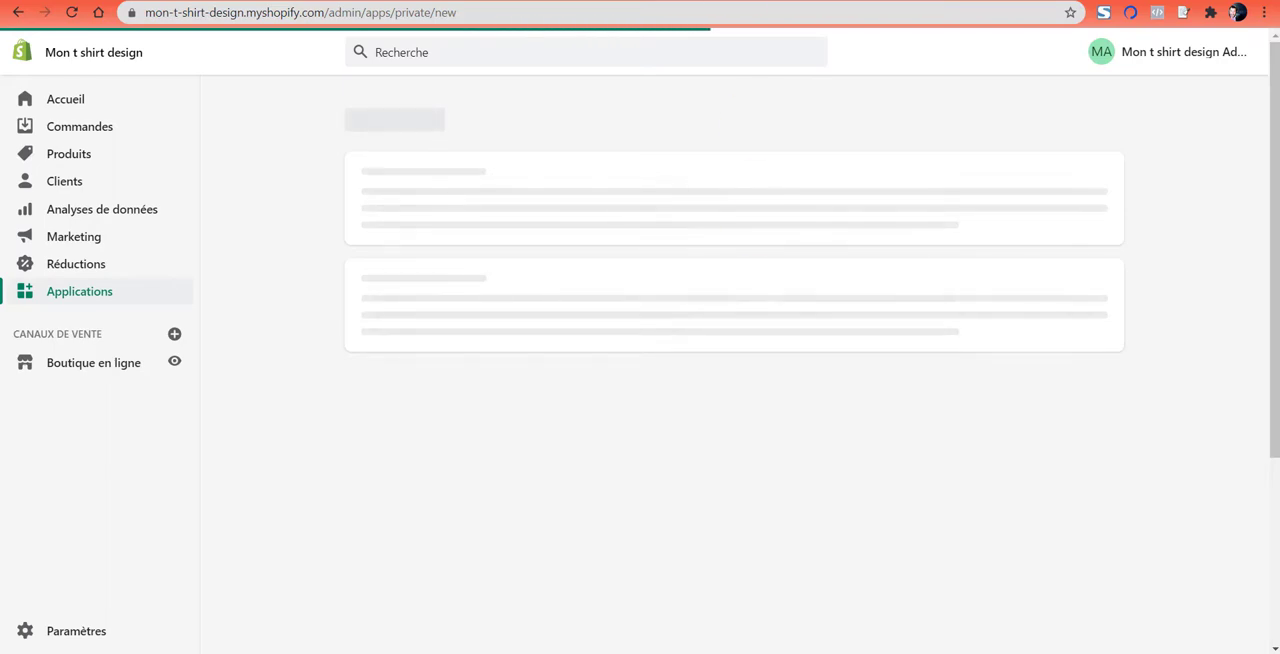
- Switch to the DropShipPrint help article on the Shopify application and copy the private application name DropShipPrint
{"action": "left_click", "coordinate": [780, 1]}
{"action": "scroll", "coordinate": [989, 317], "scroll_direction": "down", "scroll_amount": 2}
{"action": "scroll", "coordinate": [995, 315], "scroll_direction": "down", "scroll_amount": 12}
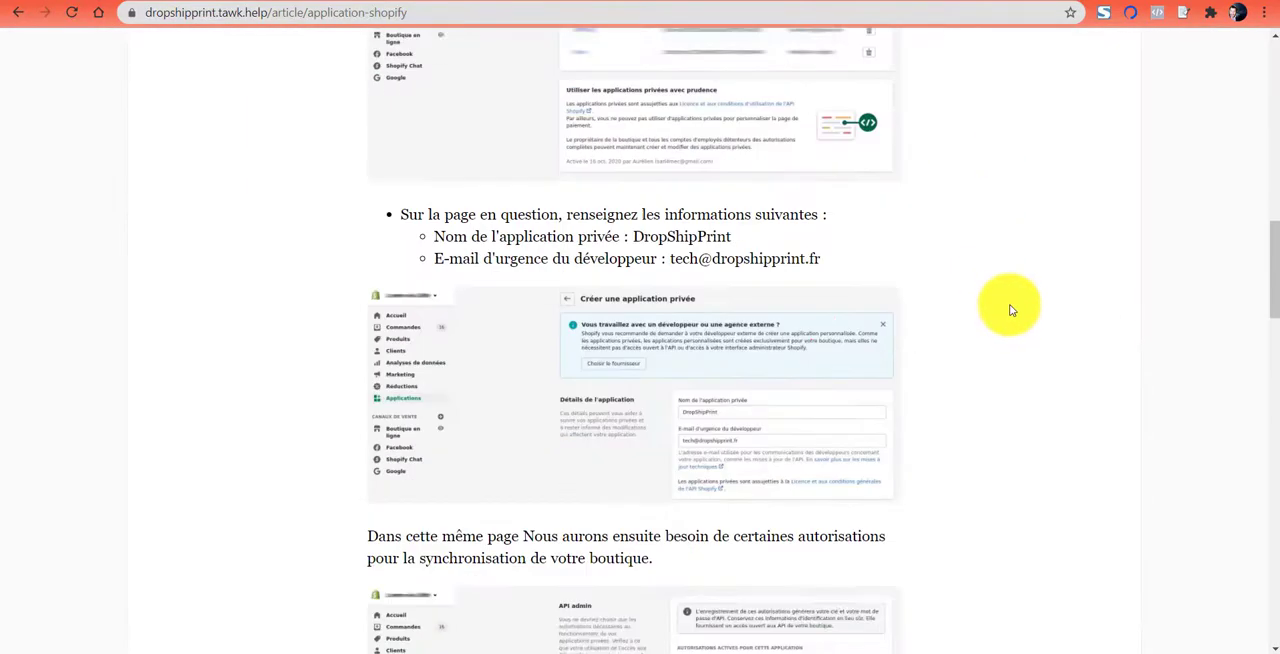
{"action": "left_click_drag", "start_coordinate": [636, 222], "coordinate": [732, 222]}
{"action": "mouse_move", "coordinate": [820, 245]}
{"action": "left_mouse_down"}
{"action": "mouse_move", "coordinate": [677, 240]}
{"action": "mouse_move", "coordinate": [840, 258]}
{"action": "left_mouse_up"}
{"action": "left_click", "coordinate": [842, 257]}
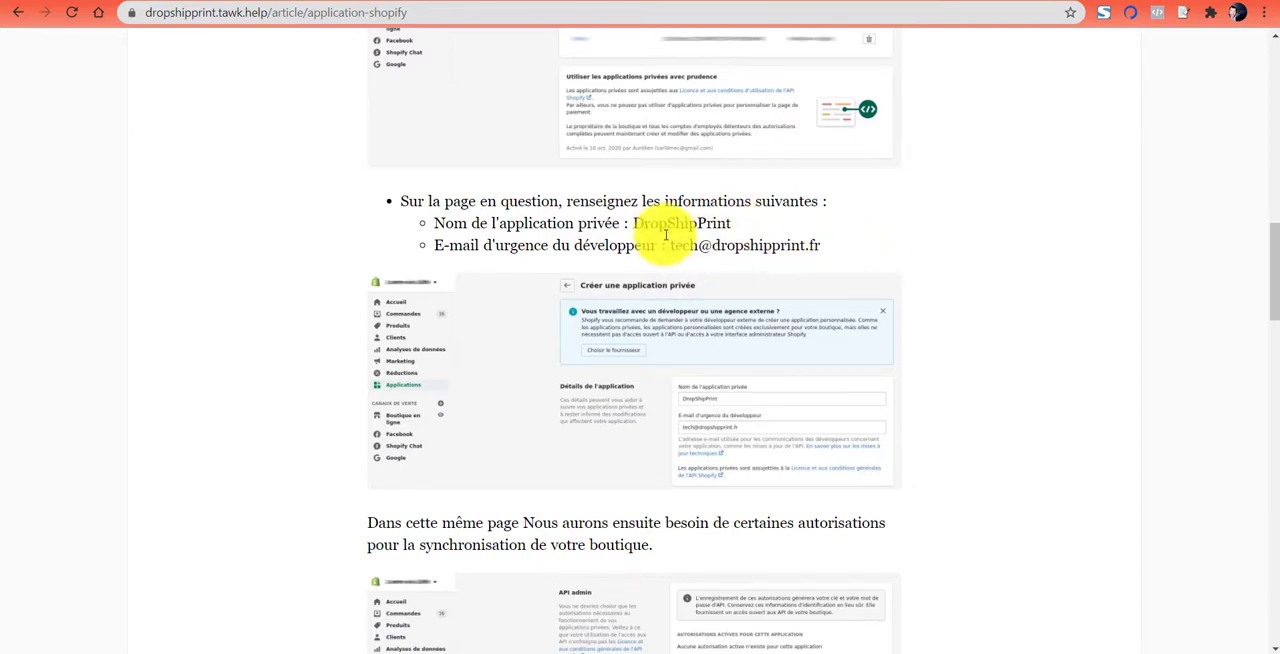
{"action": "left_click_drag", "start_coordinate": [634, 223], "coordinate": [738, 229]}
{"action": "key", "text": "ctrl+c"}
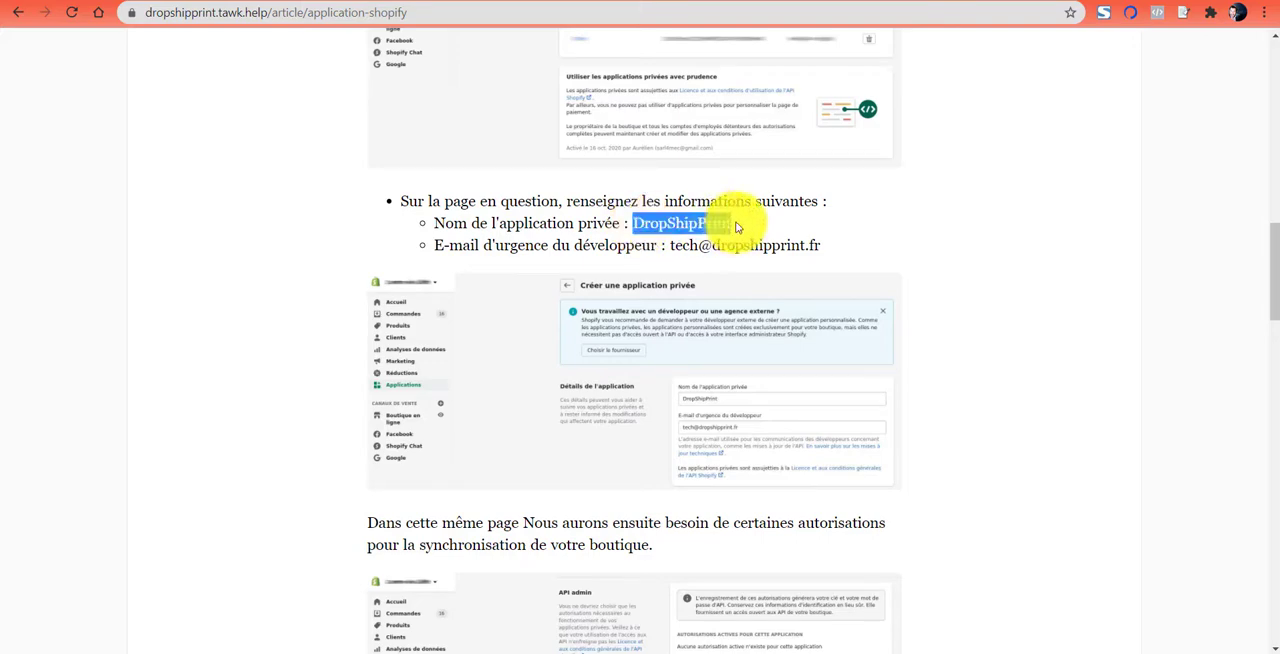
- Return to the Shopify private application form and paste DropShipPrint as the private application name
{"action": "left_click", "coordinate": [640, 2]}
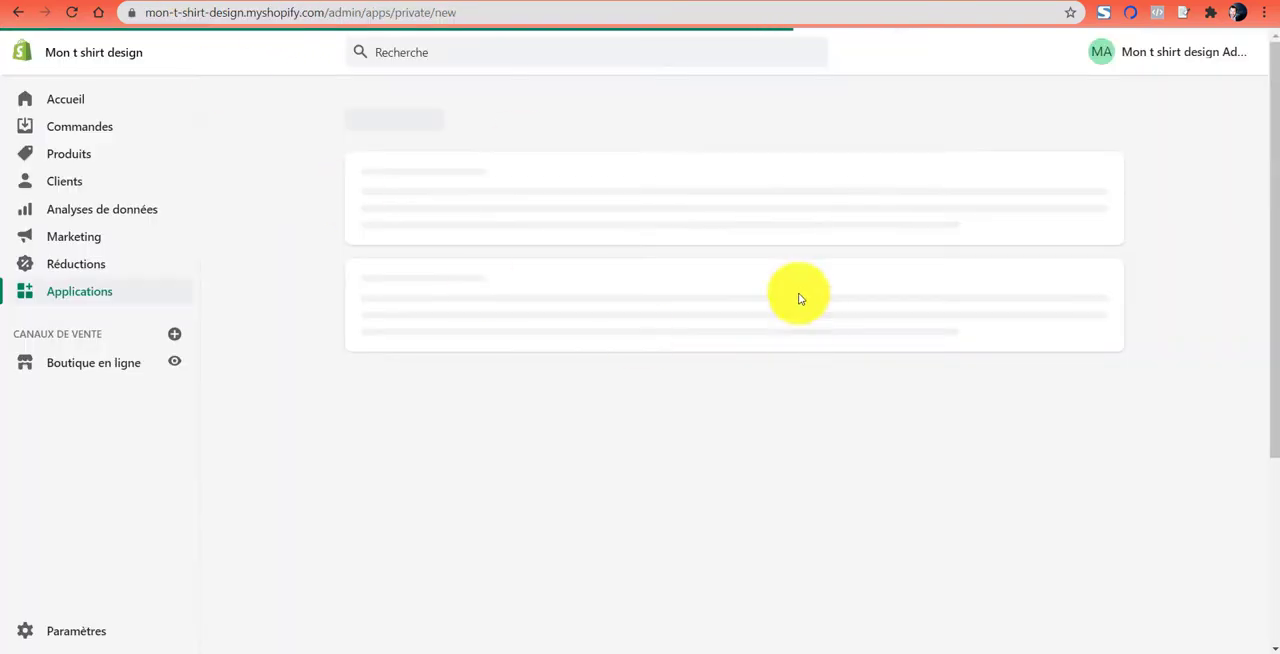
{"action": "scroll", "coordinate": [749, 279], "scroll_direction": "down", "scroll_amount": 1}
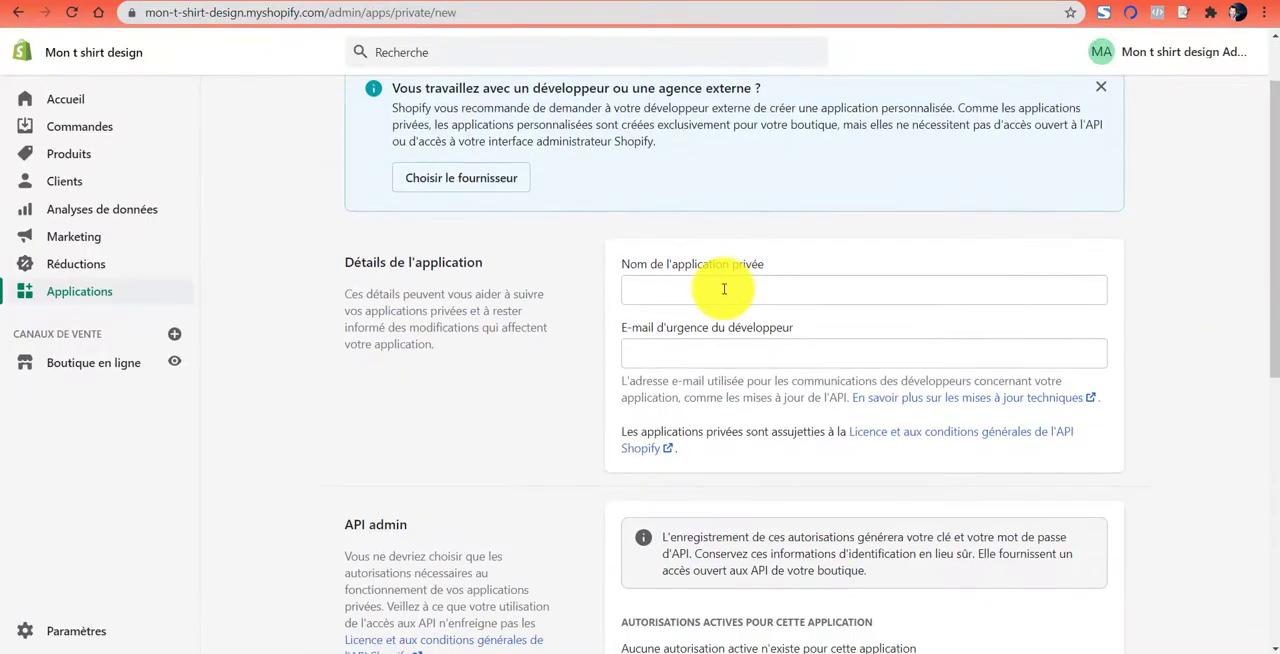
{"action": "left_click", "coordinate": [726, 288]}
{"action": "key", "text": "ctrl+v"}
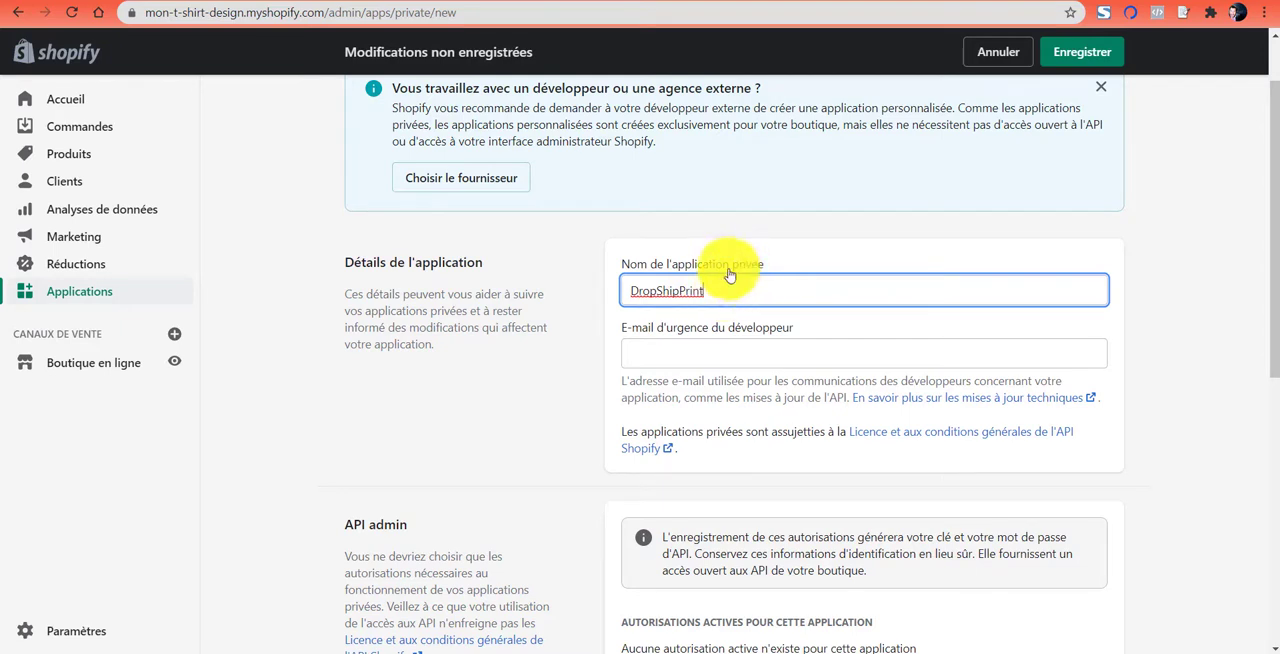
{"action": "left_click_drag", "start_coordinate": [634, 286], "coordinate": [732, 284]}
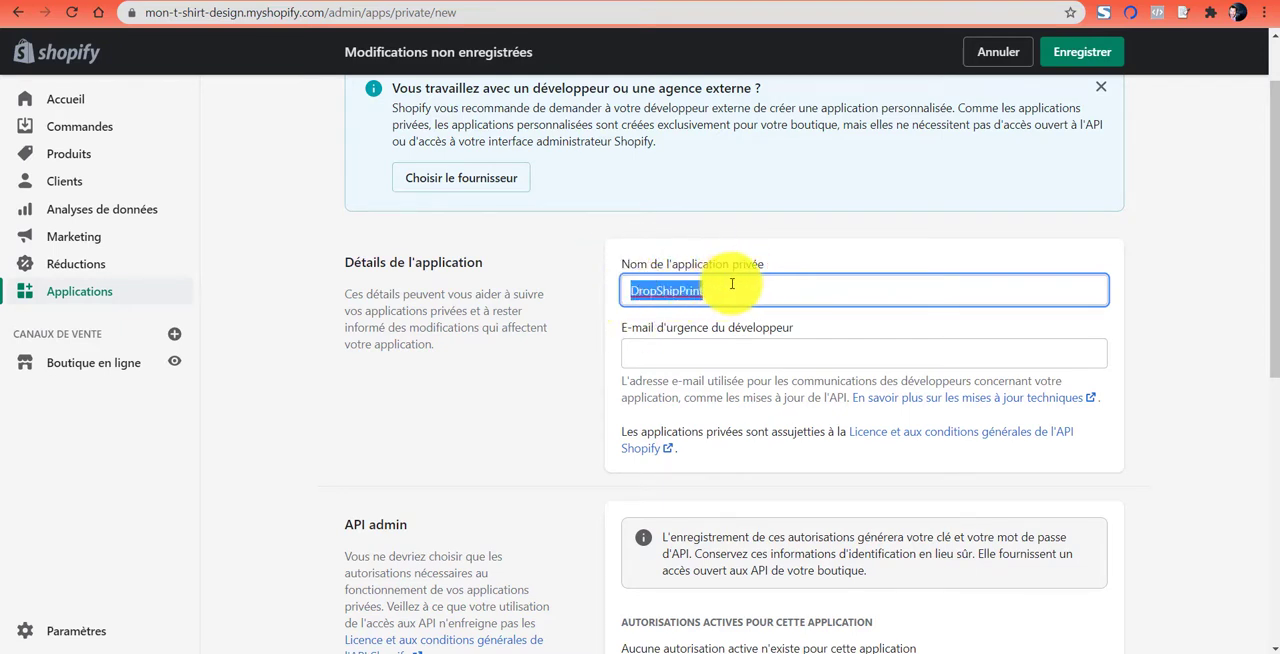
- Copy the developer's e-mail from the DropShipPrint help article and paste it as the private application's emergency developer e-mail
{"action": "left_click", "coordinate": [729, 354]}
{"action": "type", "text": "te"}
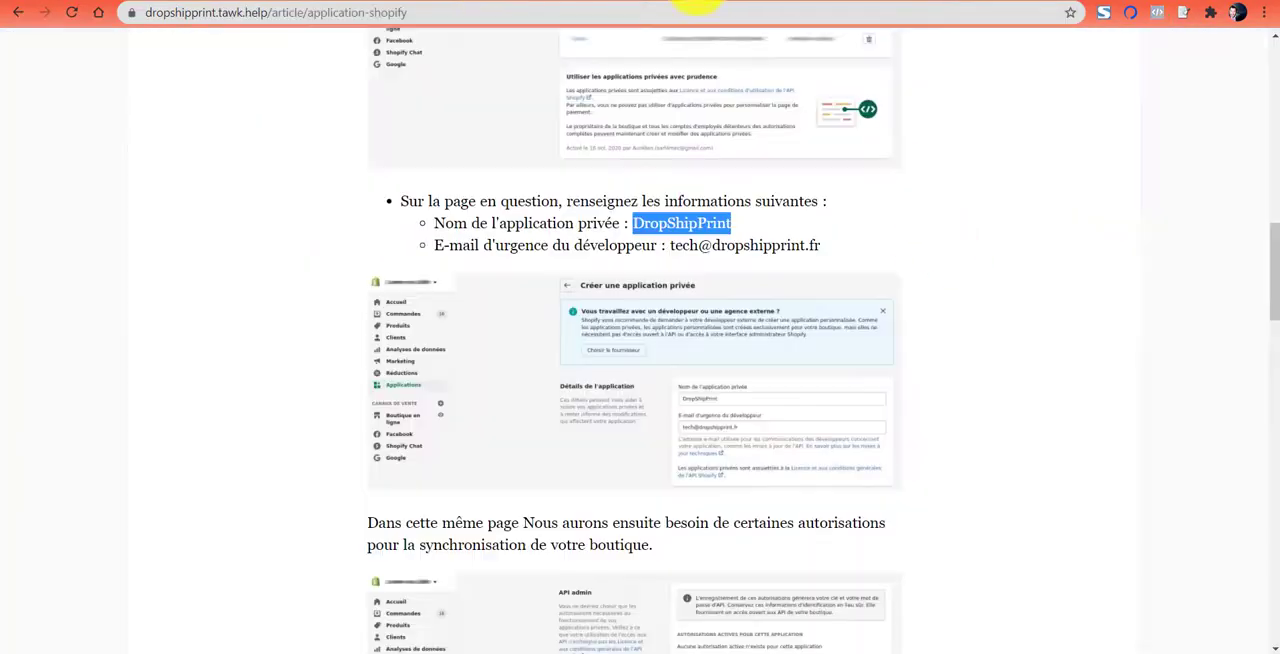
{"action": "left_click_drag", "start_coordinate": [666, 245], "coordinate": [826, 245]}
{"action": "key", "text": "ctrl+c"}
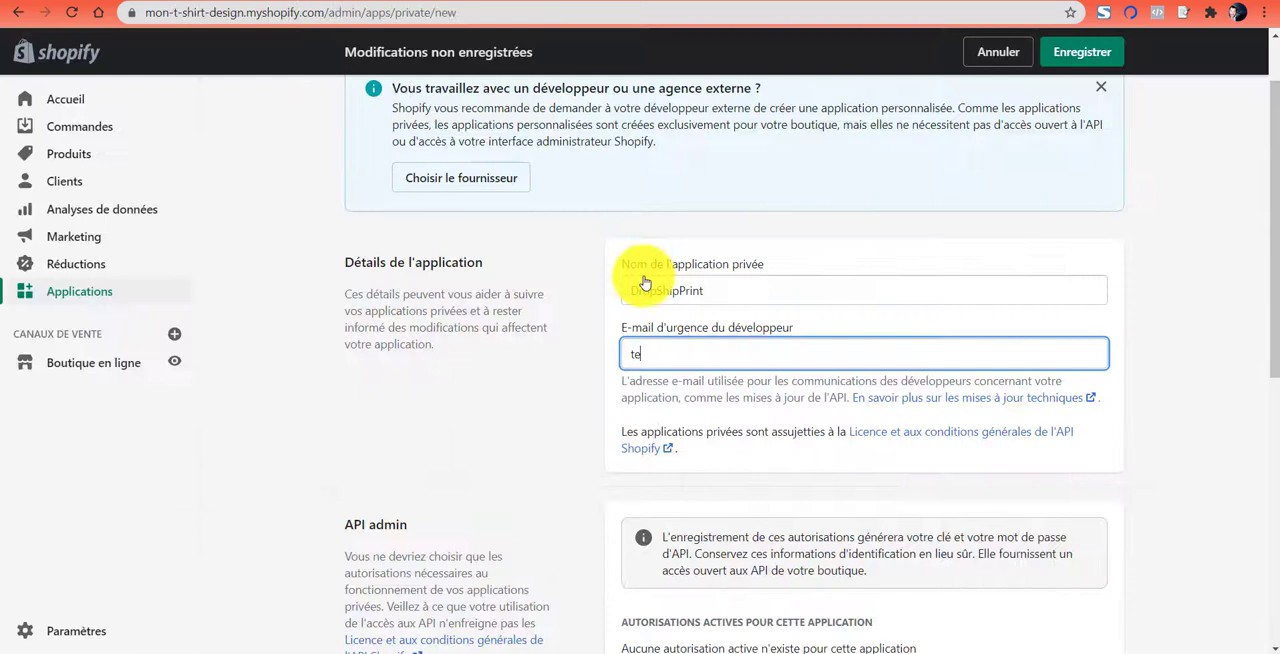
{"action": "double_click", "coordinate": [634, 357]}
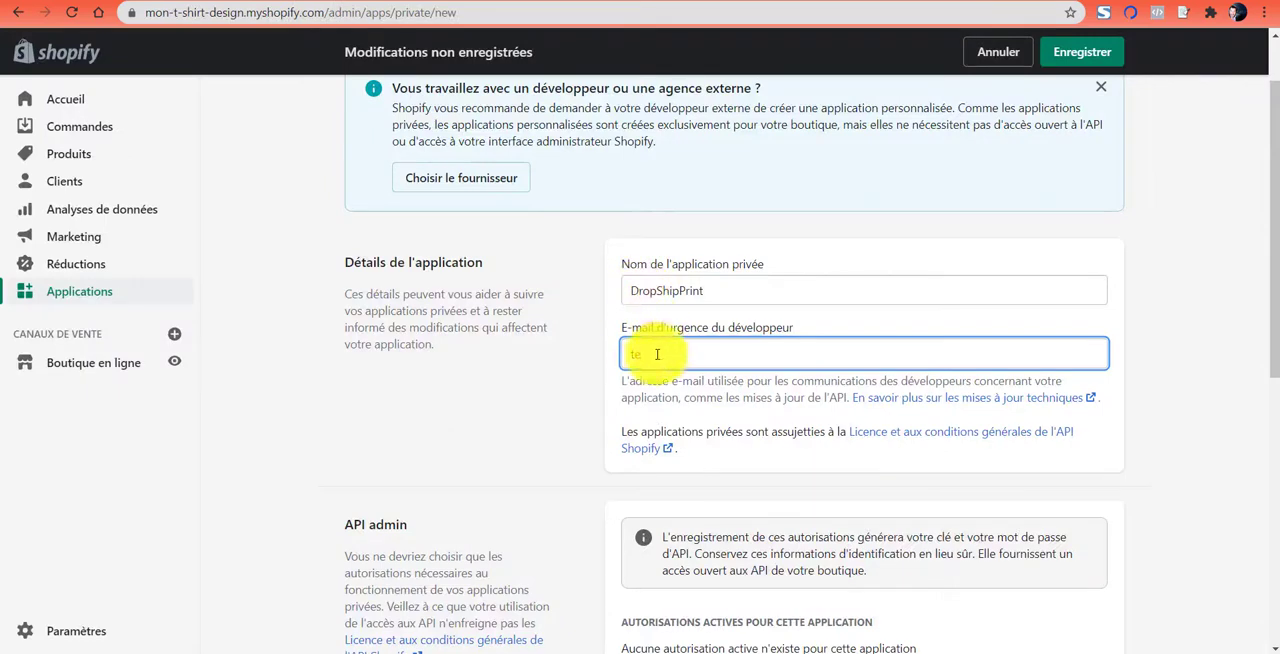
{"action": "key", "text": "ctrl+v"}
{"action": "key", "text": "Home"}
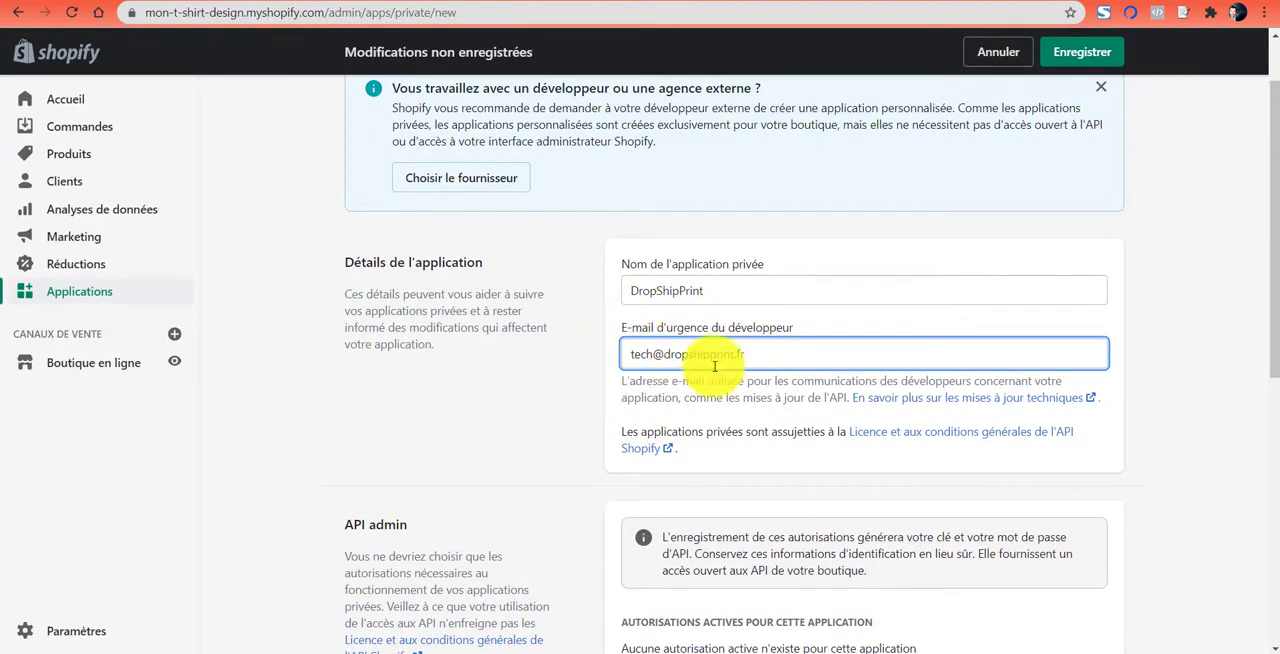
{"action": "left_click_drag", "start_coordinate": [631, 354], "coordinate": [568, 357]}
{"action": "left_click", "coordinate": [752, 350]}
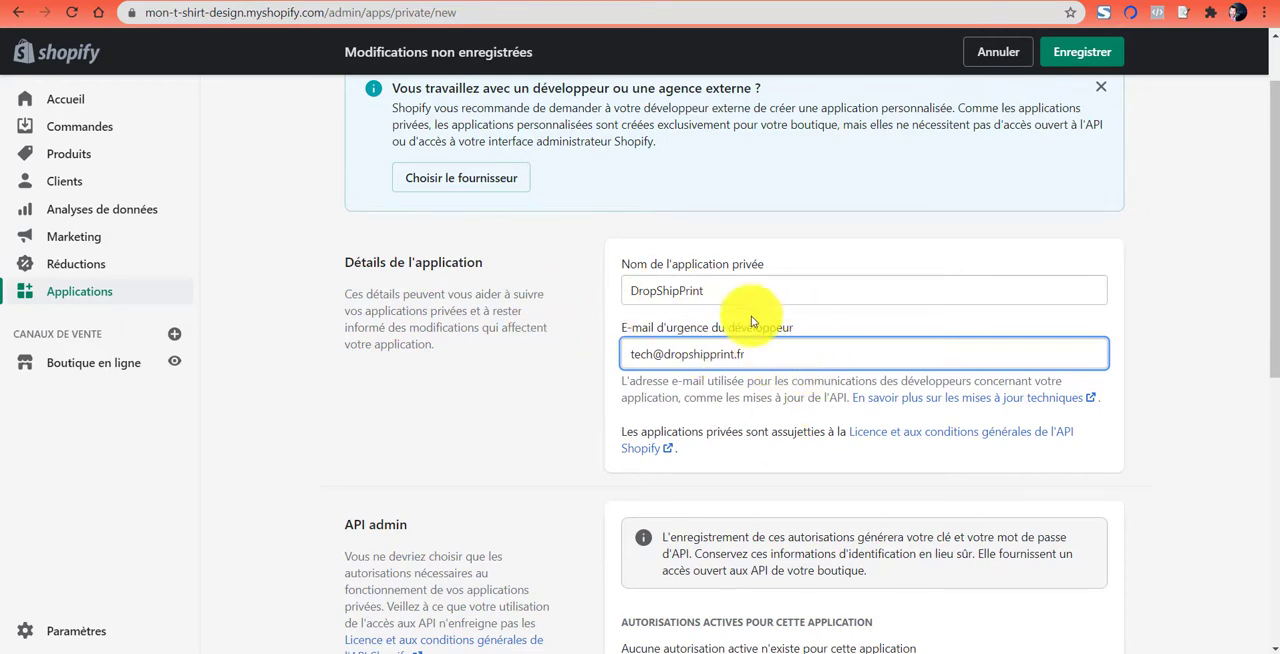
- Allow the private application to access storefront data through the Storefront API
{"action": "scroll", "coordinate": [710, 354], "scroll_direction": "down", "scroll_amount": 3}
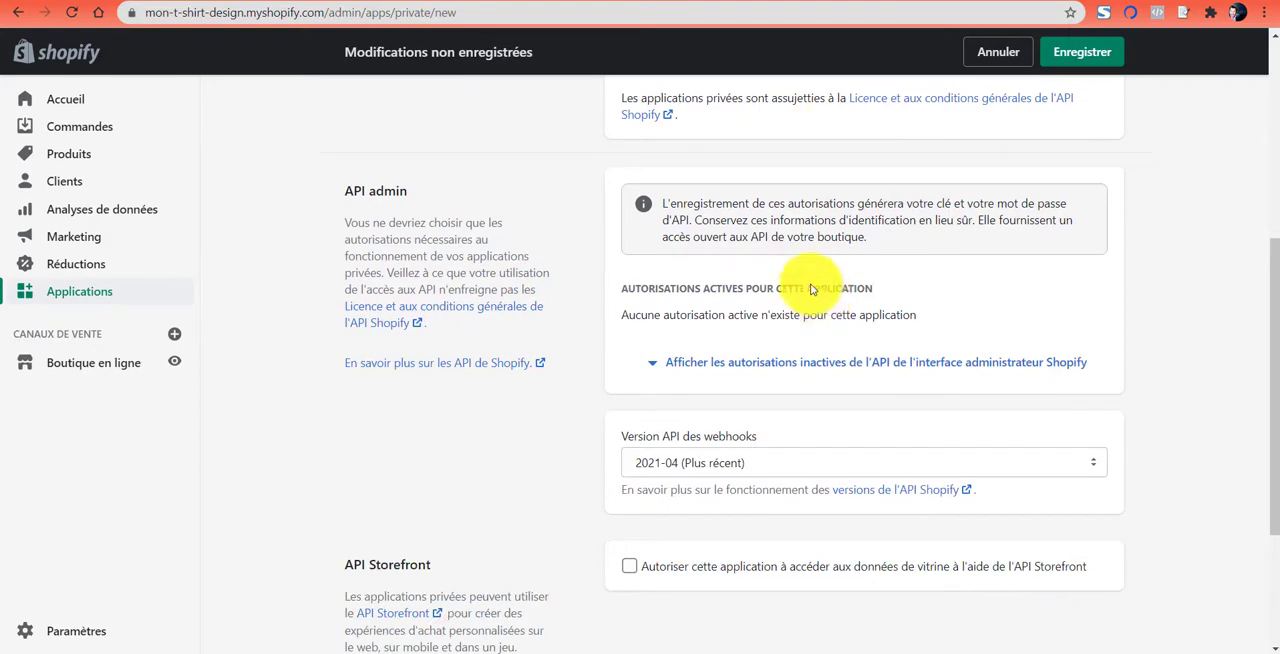
{"action": "scroll", "coordinate": [629, 288], "scroll_direction": "down", "scroll_amount": 1}
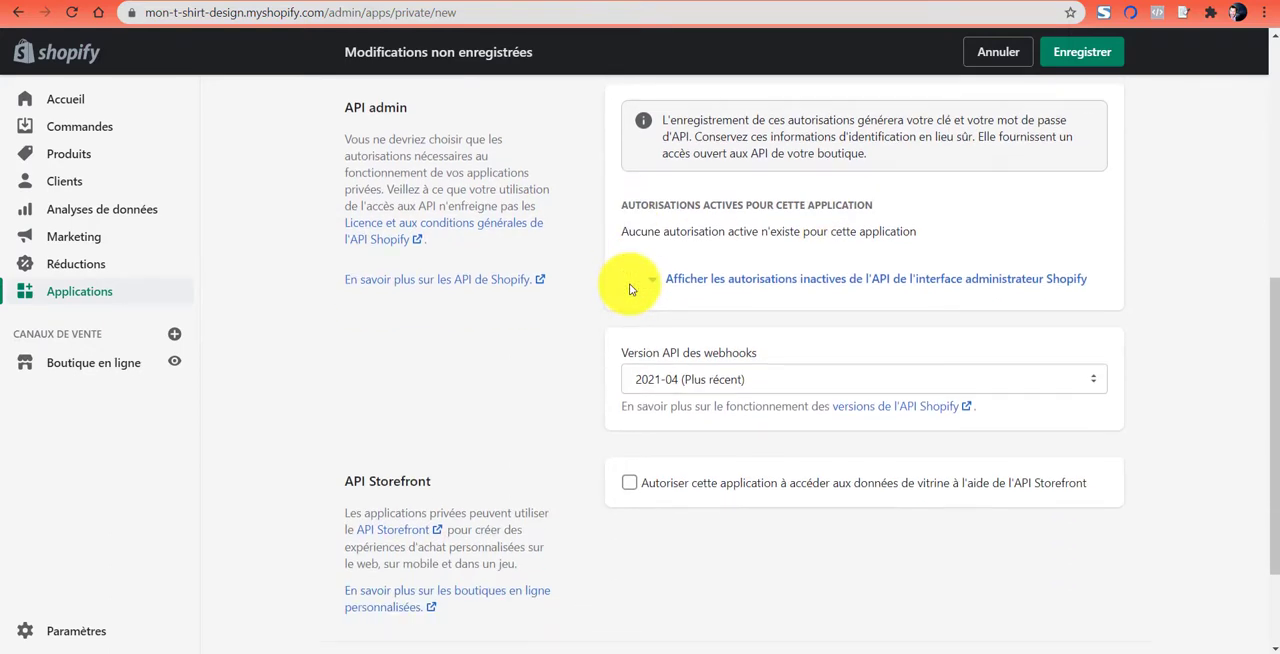
{"action": "left_click", "coordinate": [648, 478]}
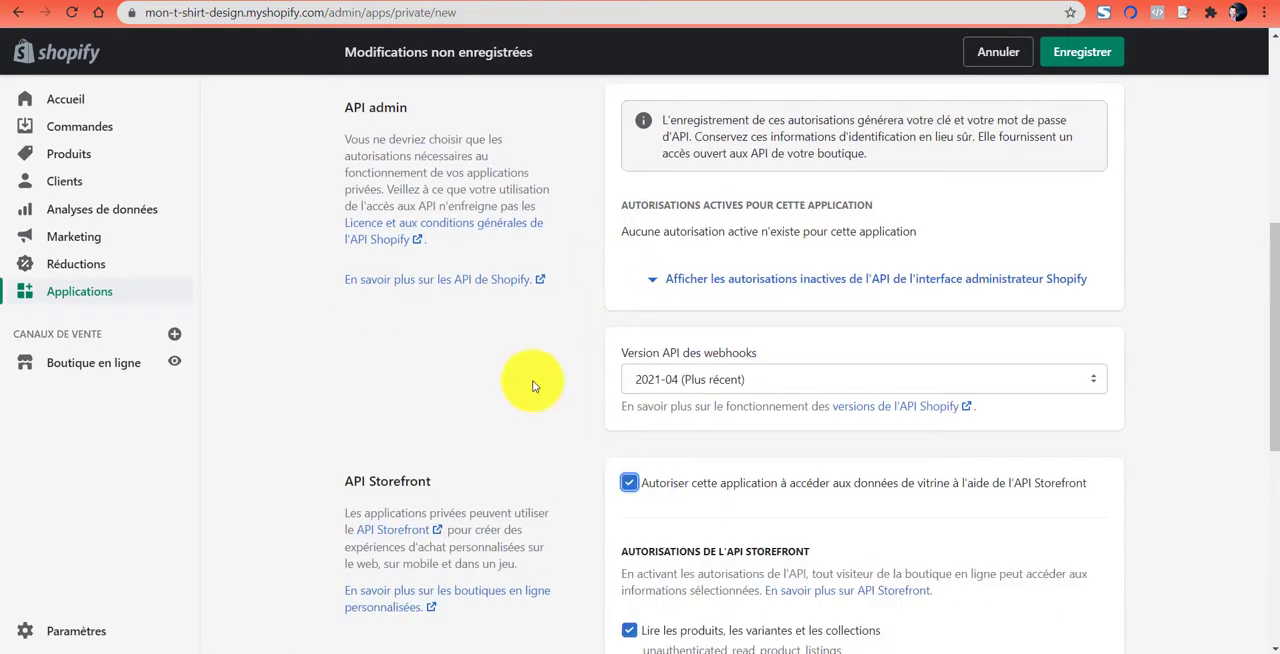
- Grant the additional Storefront API permissions to read product tags, product and variant stock, and customer tags
{"action": "scroll", "coordinate": [586, 371], "scroll_direction": "down", "scroll_amount": 3}
{"action": "scroll", "coordinate": [1015, 320], "scroll_direction": "down", "scroll_amount": 2}
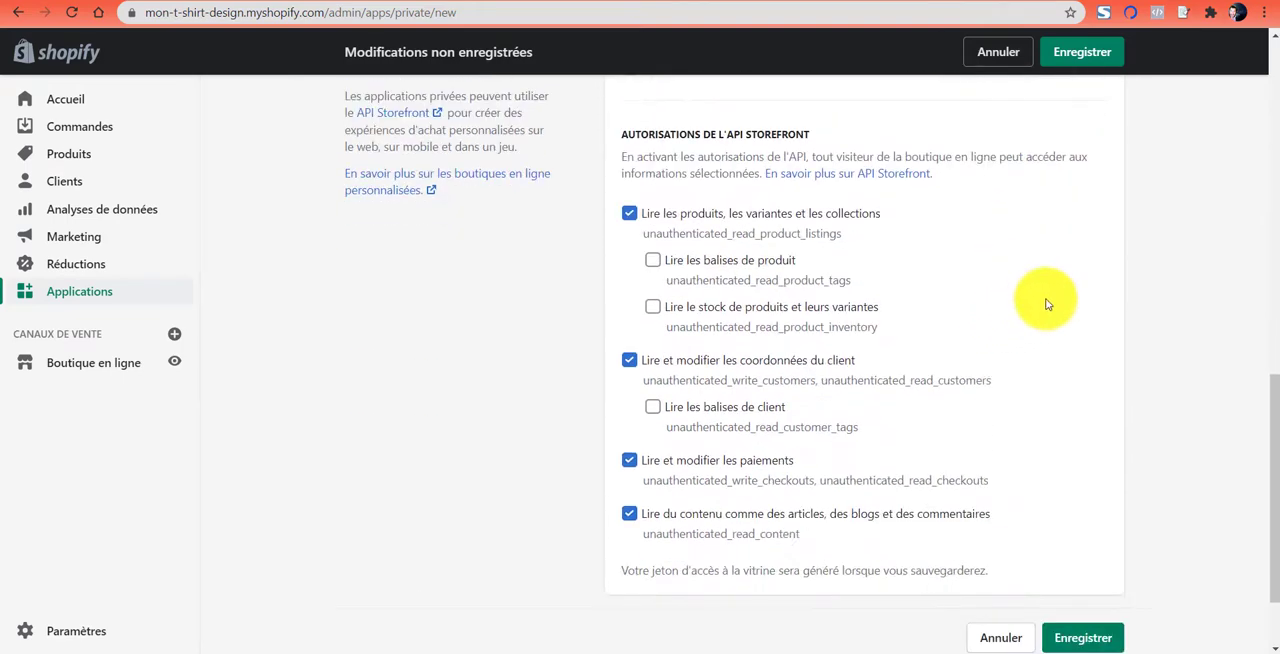
{"action": "scroll", "coordinate": [870, 240], "scroll_direction": "down", "scroll_amount": 1}
{"action": "scroll", "coordinate": [884, 248], "scroll_direction": "down", "scroll_amount": 1}
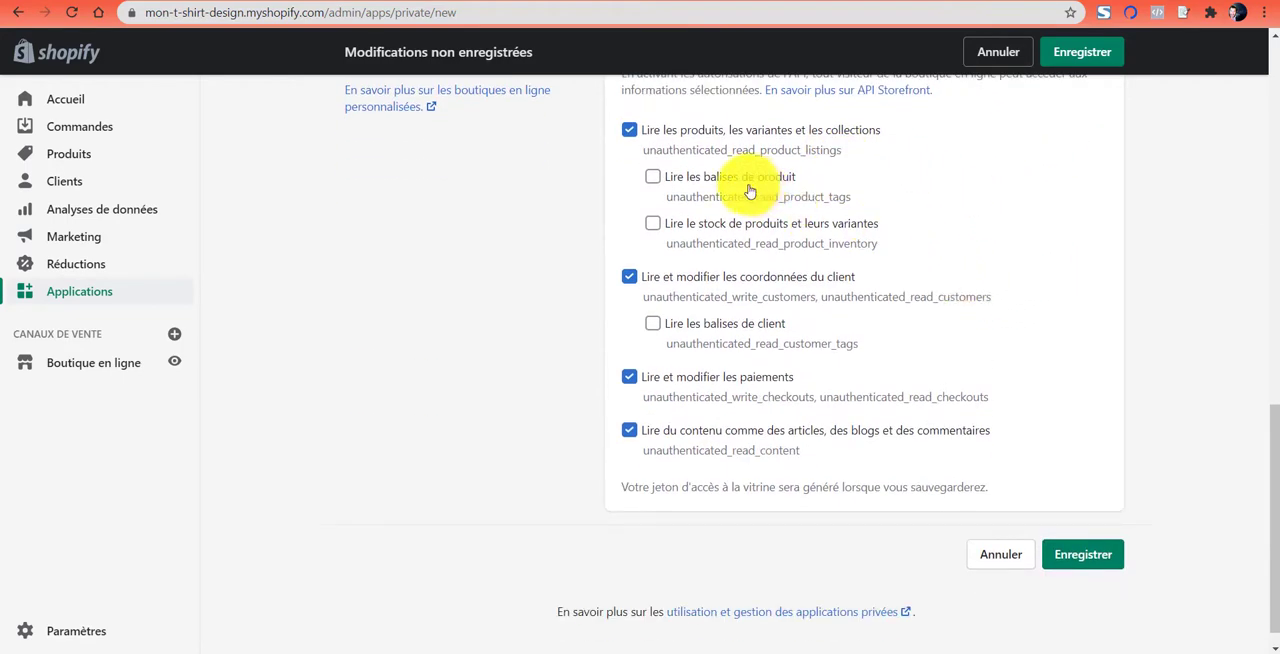
{"action": "left_click", "coordinate": [652, 176]}
{"action": "left_click", "coordinate": [653, 224]}
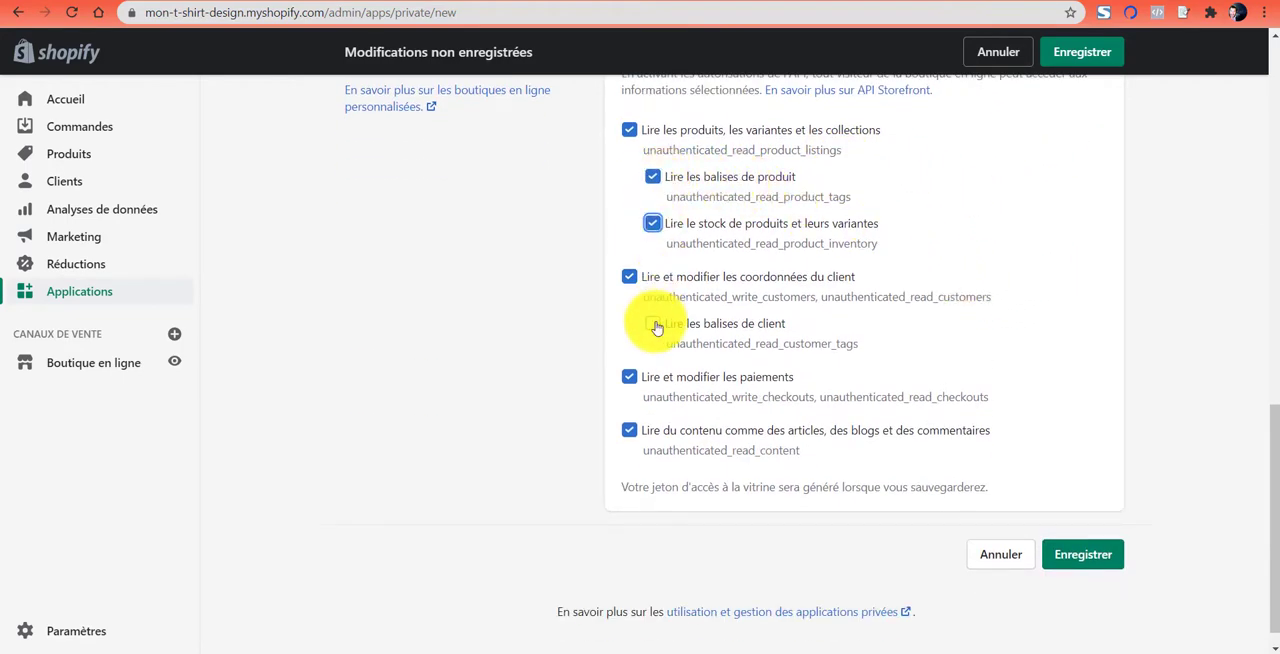
{"action": "left_click", "coordinate": [652, 324]}
- Show the inactive Admin API permissions of the private application
{"action": "scroll", "coordinate": [1171, 334], "scroll_direction": "up", "scroll_amount": 3}
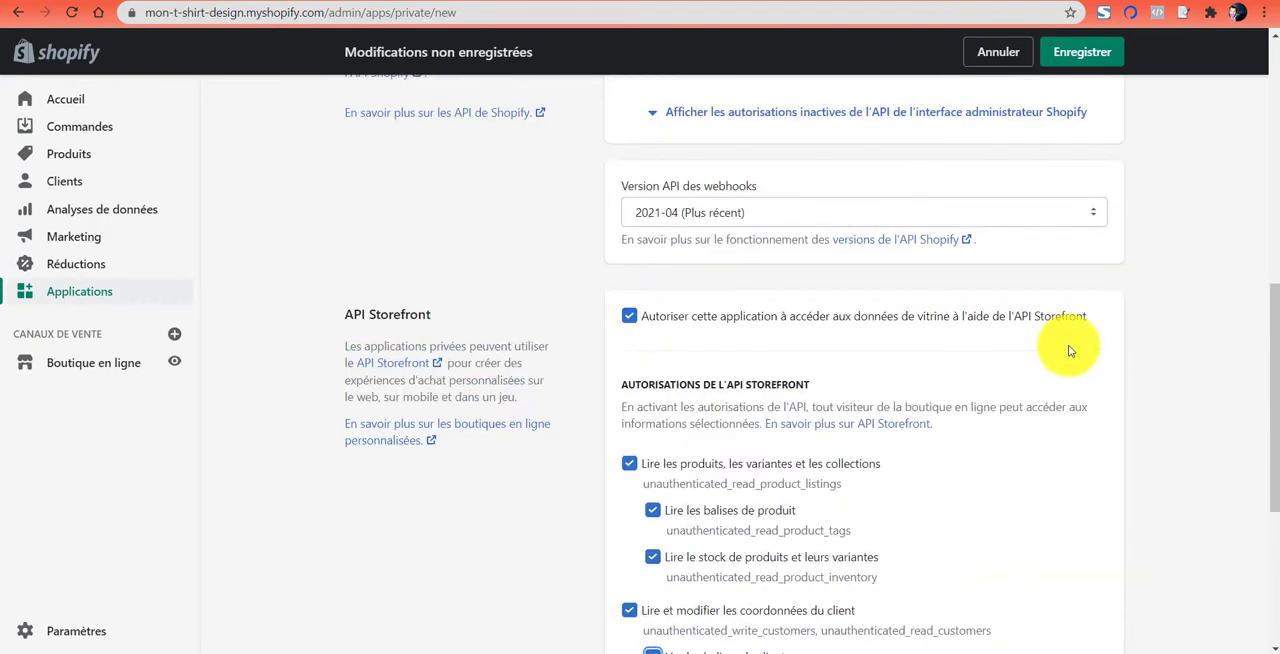
{"action": "scroll", "coordinate": [894, 346], "scroll_direction": "up", "scroll_amount": 4}
{"action": "scroll", "coordinate": [829, 337], "scroll_direction": "down", "scroll_amount": 3}
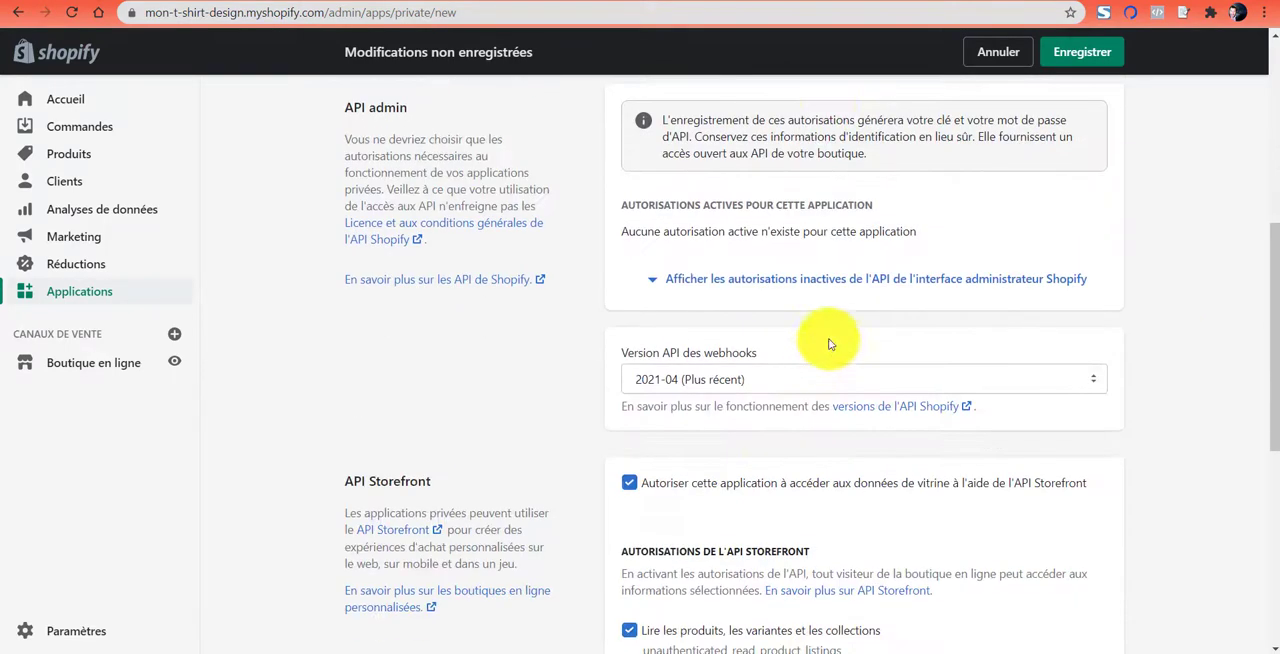
{"action": "left_click", "coordinate": [785, 286]}
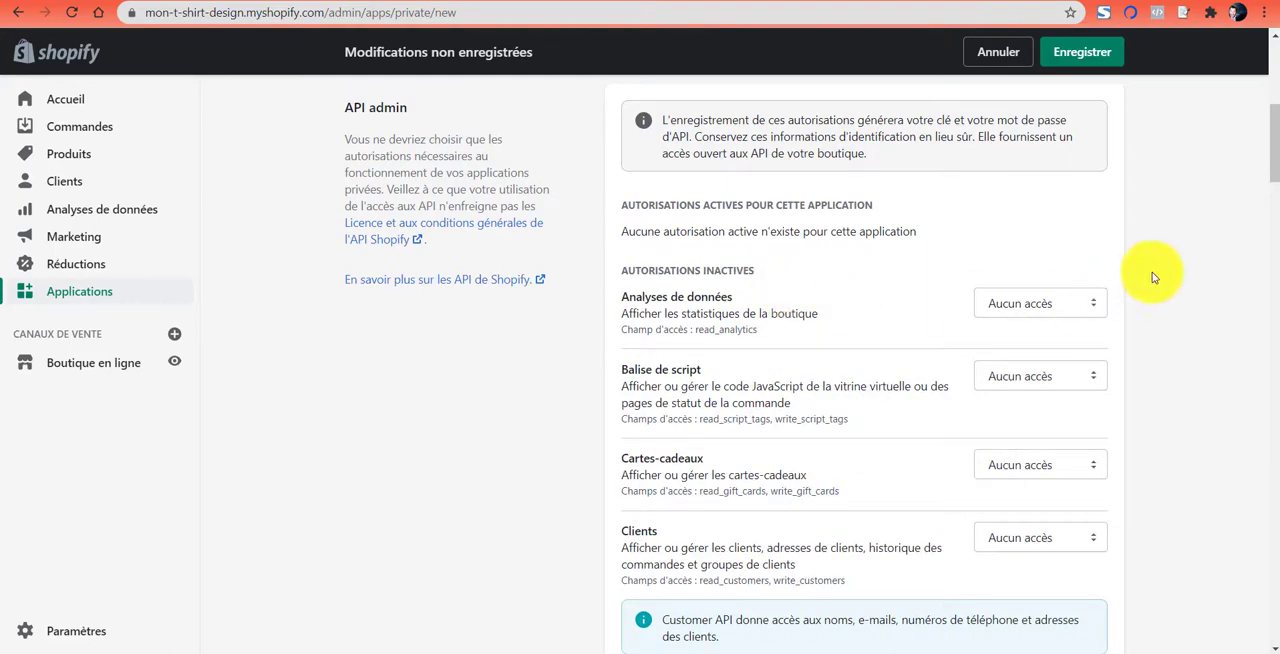
- Examine the full list of inactive Admin API permissions and their access settings
{"action": "scroll", "coordinate": [870, 300], "scroll_direction": "down", "scroll_amount": 3}
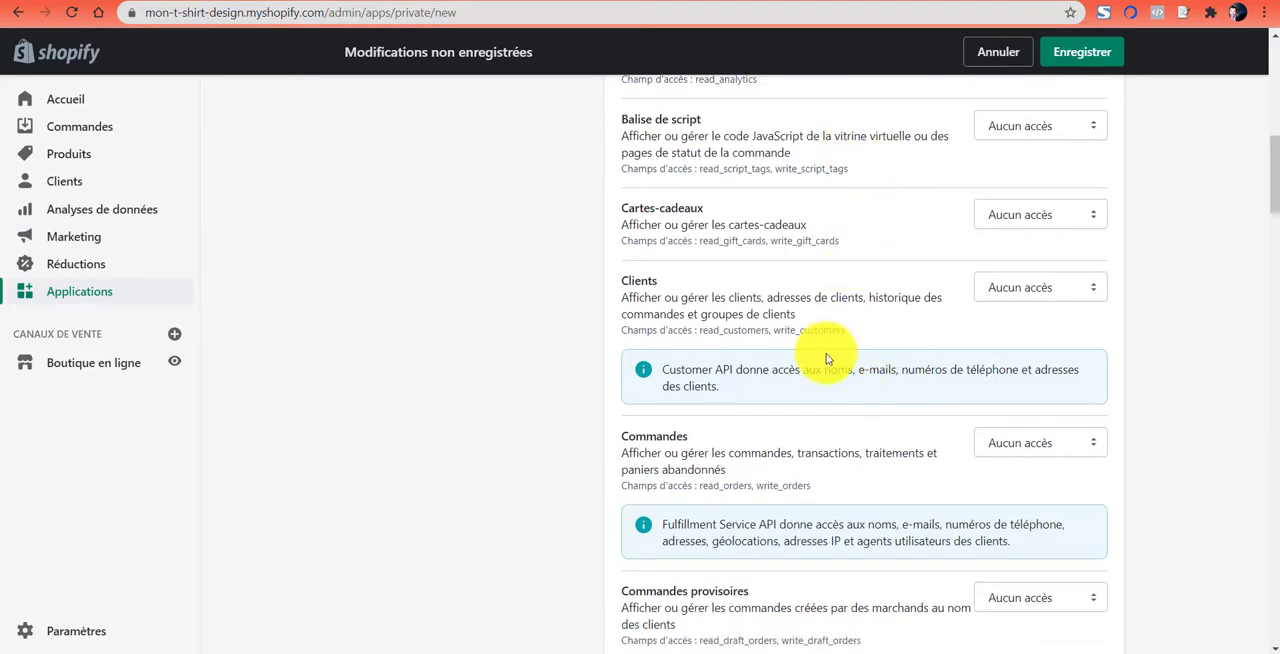
{"action": "scroll", "coordinate": [1063, 314], "scroll_direction": "up", "scroll_amount": 4}
{"action": "scroll", "coordinate": [1100, 274], "scroll_direction": "down", "scroll_amount": 5}
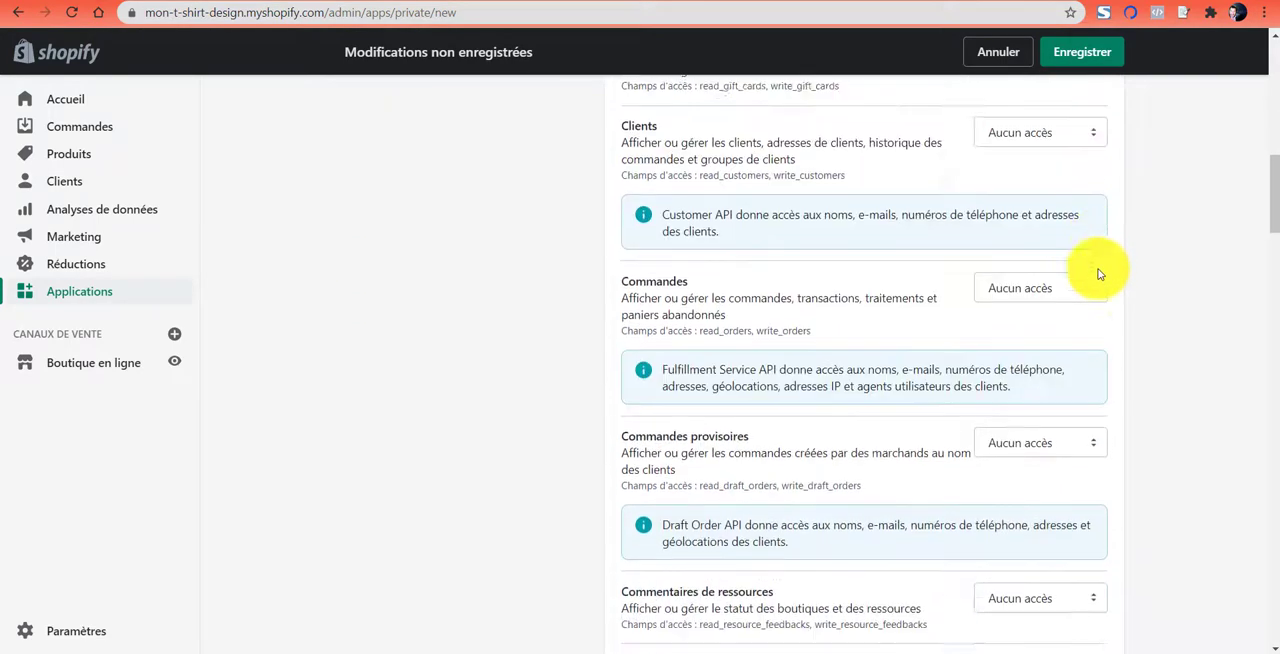
{"action": "scroll", "coordinate": [1123, 380], "scroll_direction": "down", "scroll_amount": 6}
{"action": "scroll", "coordinate": [1123, 380], "scroll_direction": "up", "scroll_amount": 9}
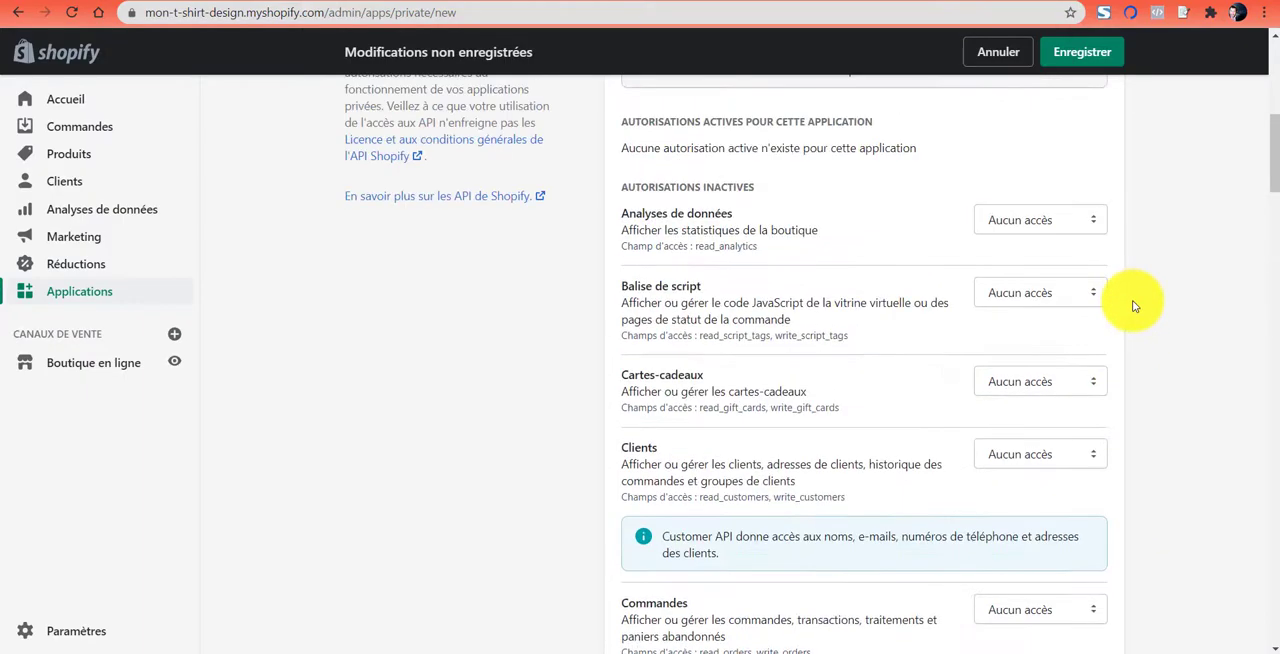
{"action": "scroll", "coordinate": [1134, 305], "scroll_direction": "down", "scroll_amount": 15}
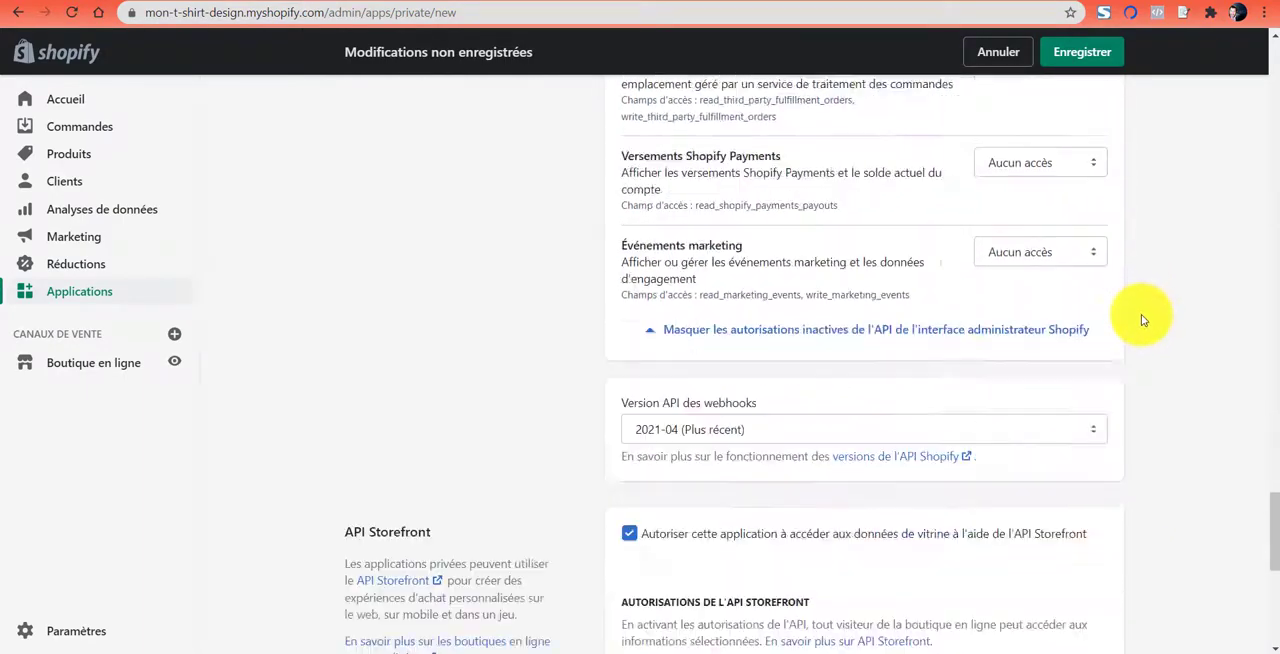
{"action": "scroll", "coordinate": [1141, 318], "scroll_direction": "up", "scroll_amount": 15}
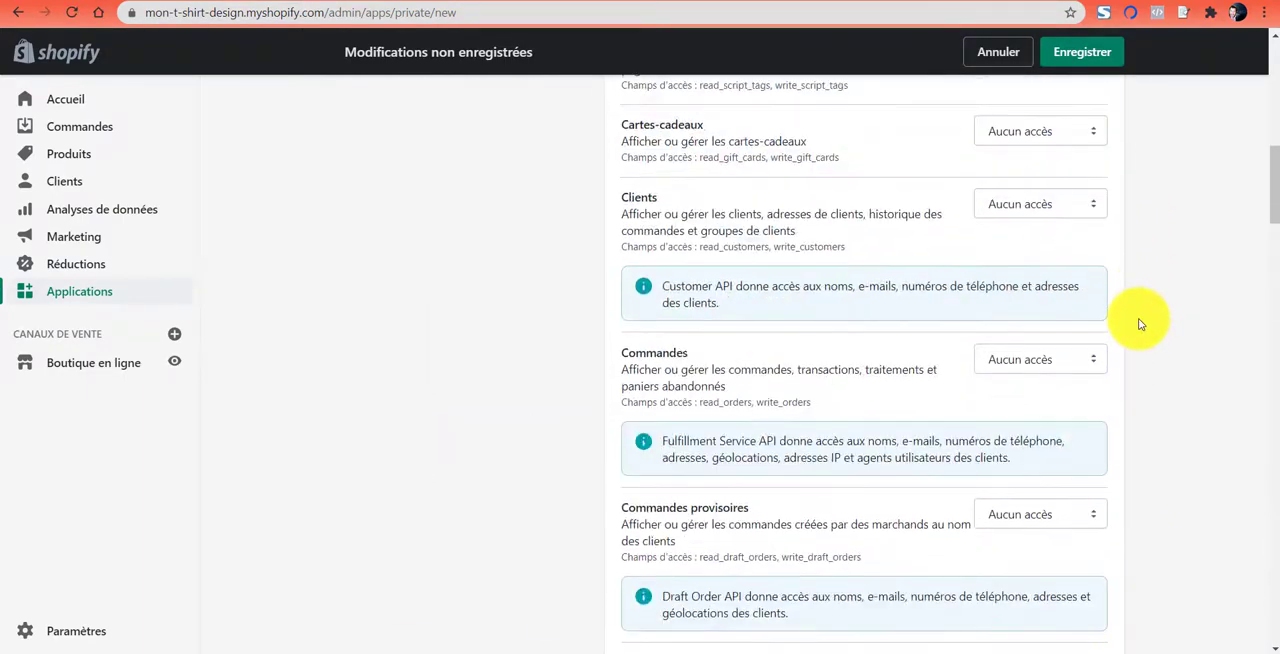
{"action": "scroll", "coordinate": [1141, 323], "scroll_direction": "up", "scroll_amount": 4}
{"action": "scroll", "coordinate": [1063, 320], "scroll_direction": "down", "scroll_amount": 1}
{"action": "scroll", "coordinate": [1080, 257], "scroll_direction": "down", "scroll_amount": 1}
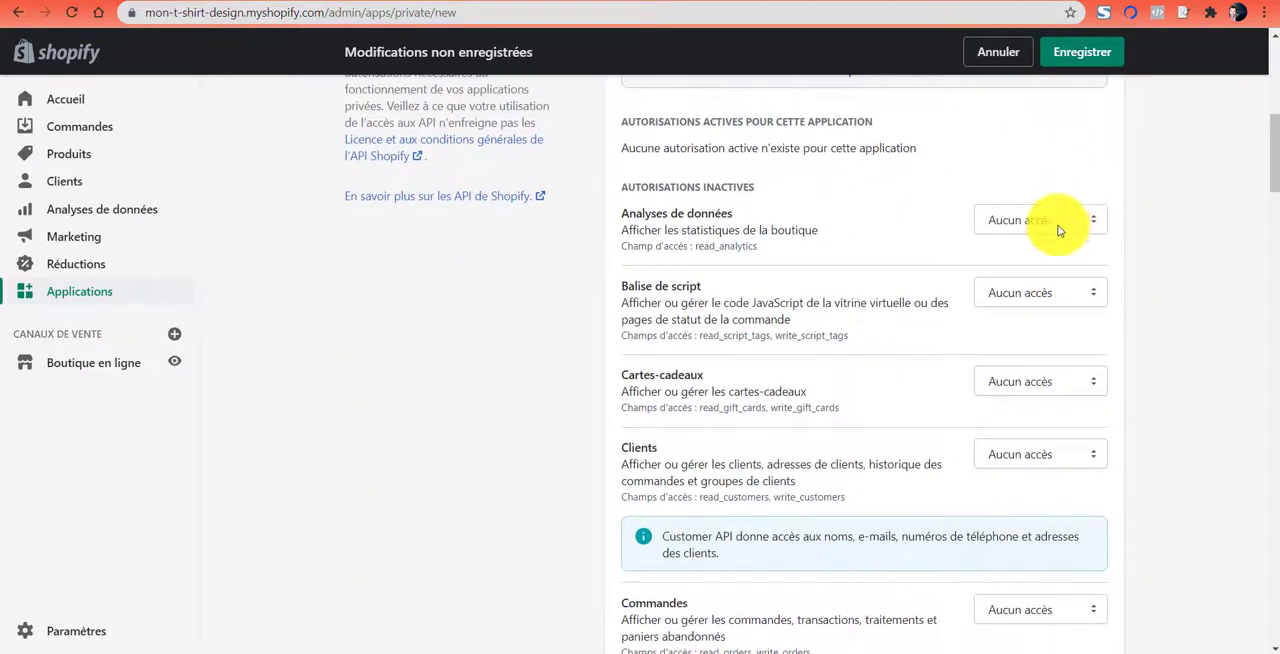
- Set Analyses de données to Lire l'accès and Balise de script to Lire et écrire
{"action": "left_click", "coordinate": [1058, 230]}
{"action": "left_click", "coordinate": [1045, 259]}
{"action": "left_click", "coordinate": [1042, 290]}
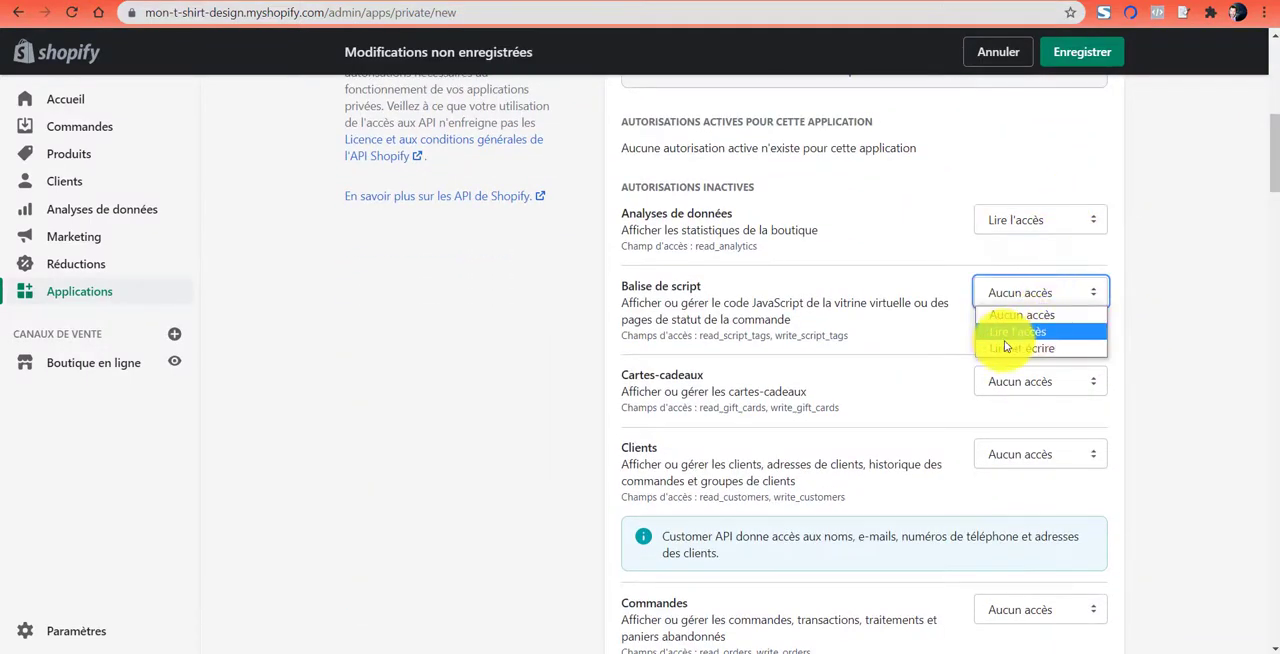
{"action": "left_click", "coordinate": [1040, 350]}
{"action": "scroll", "coordinate": [1158, 323], "scroll_direction": "down", "scroll_amount": 2}
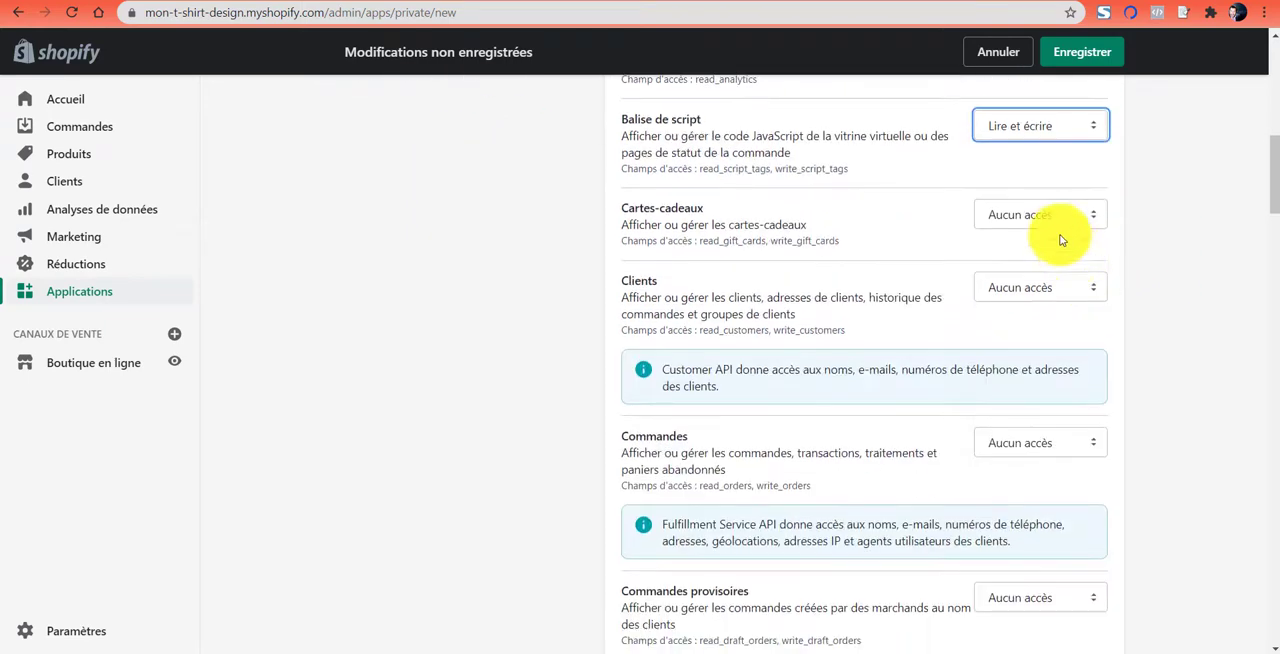
- Set the access for Cartes-cadeaux and Clients to Lire et écrire
{"action": "left_click", "coordinate": [1050, 218]}
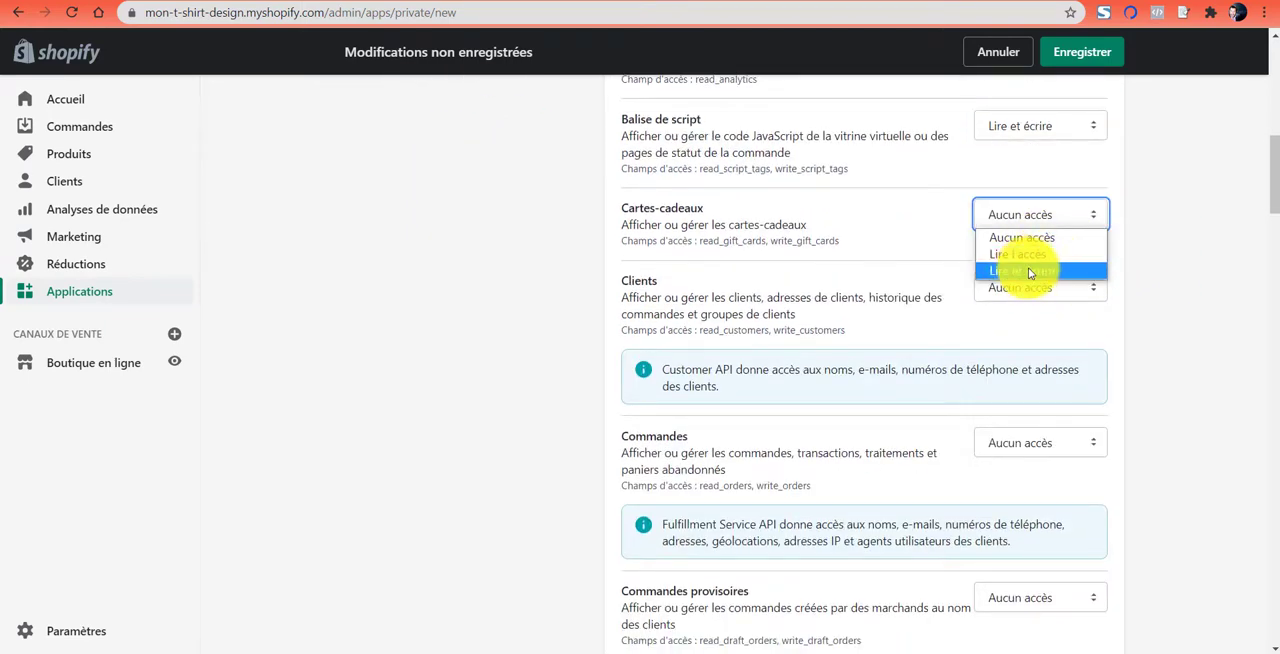
{"action": "left_click", "coordinate": [1028, 270]}
{"action": "left_click", "coordinate": [1032, 288]}
{"action": "left_click", "coordinate": [1036, 343]}
{"action": "scroll", "coordinate": [1040, 340], "scroll_direction": "down", "scroll_amount": 2}
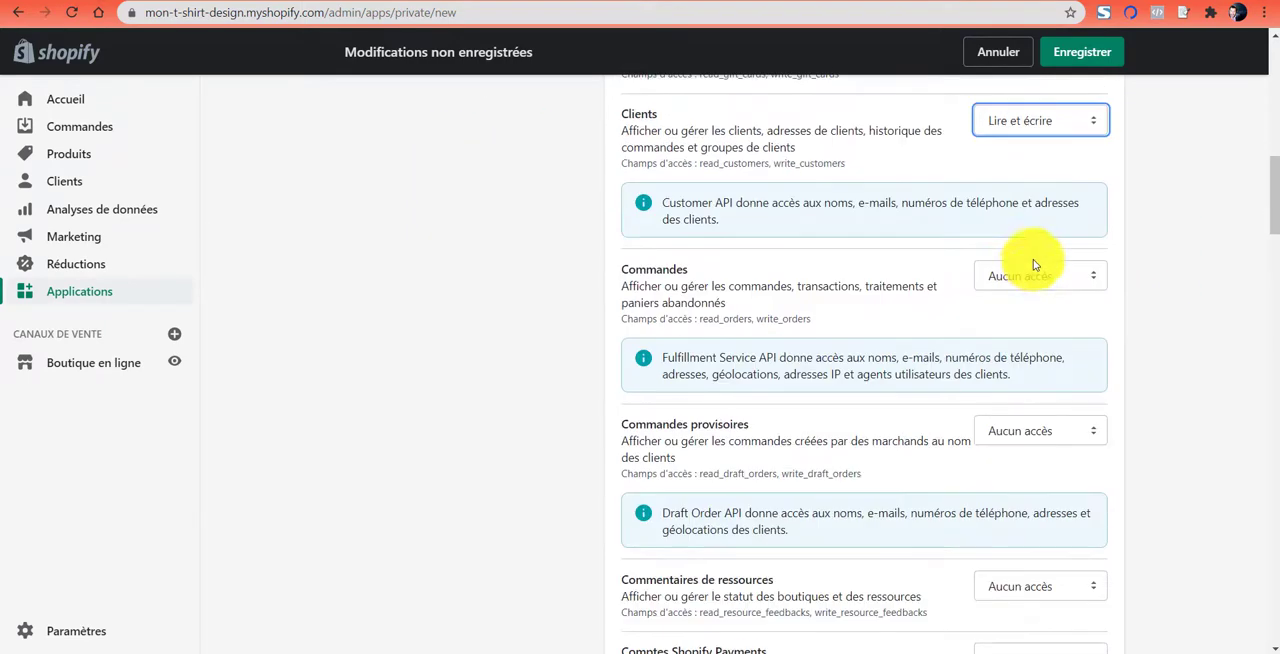
- Set the access for Commandes and Commandes provisoires to Lire et écrire
{"action": "left_click", "coordinate": [1038, 278]}
{"action": "left_click", "coordinate": [1041, 331]}
{"action": "left_click", "coordinate": [1036, 431]}
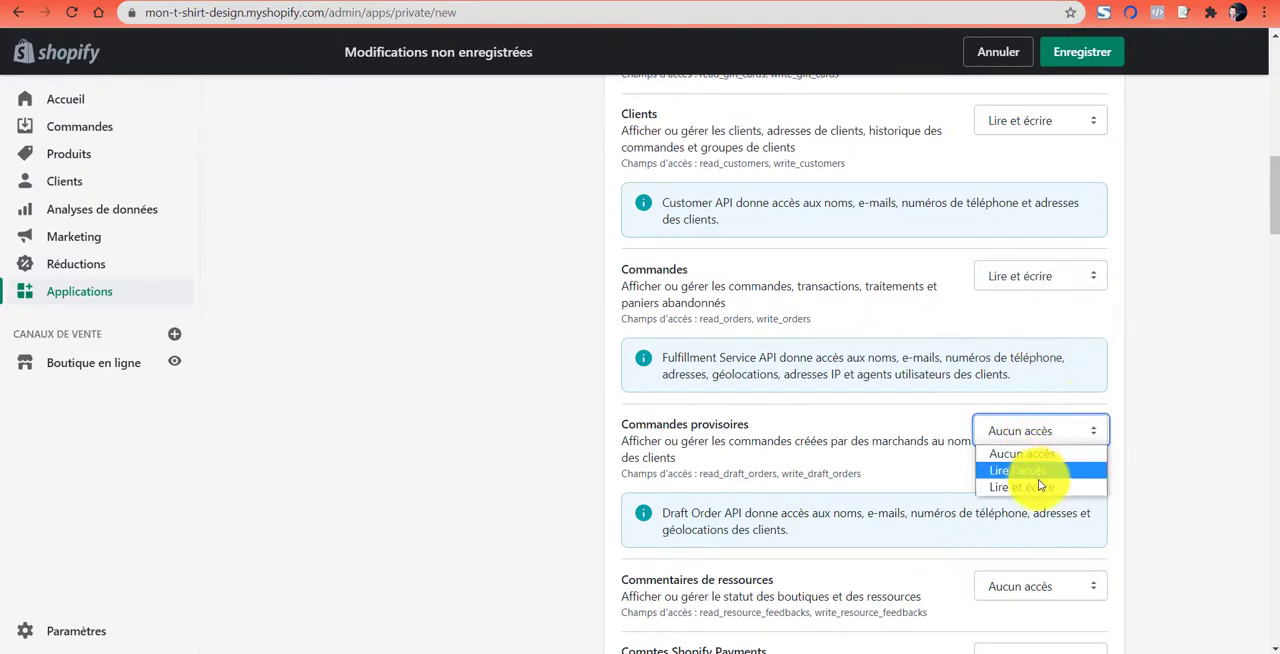
{"action": "left_click", "coordinate": [1038, 487]}
- Set the access for Commentaires de ressources to Lire et écrire
{"action": "scroll", "coordinate": [1036, 332], "scroll_direction": "down", "scroll_amount": 3}
{"action": "left_click", "coordinate": [1030, 251]}
{"action": "left_click", "coordinate": [1042, 321]}
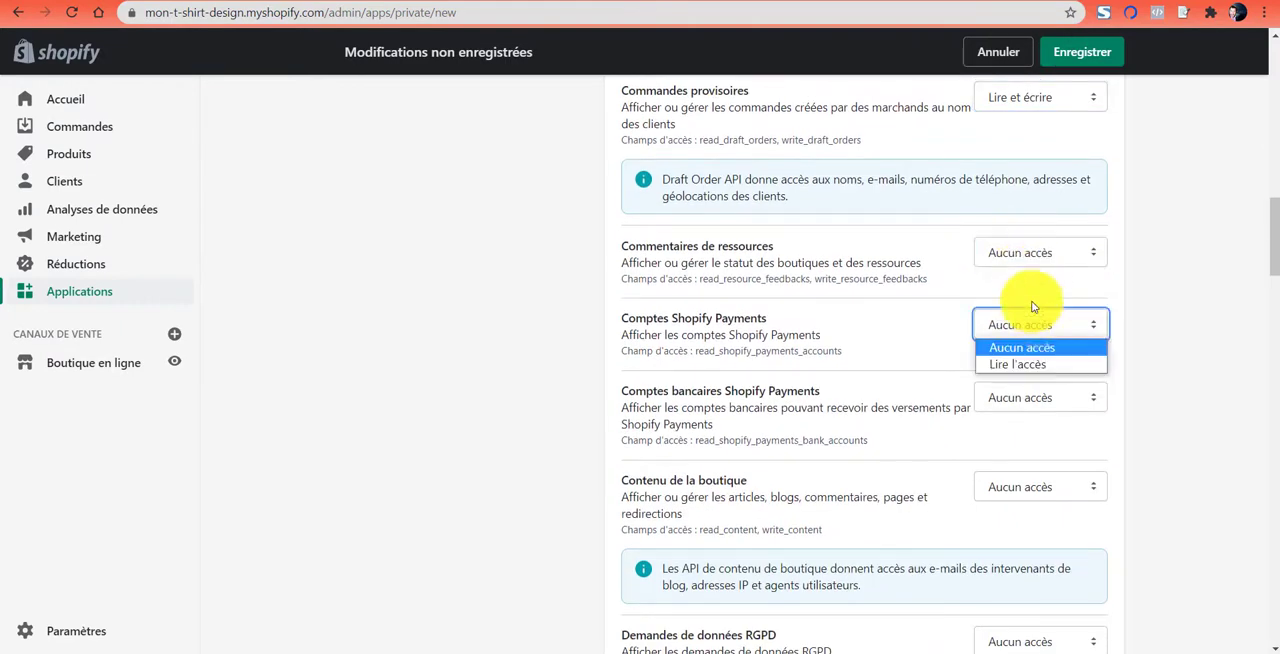
{"action": "left_click", "coordinate": [1025, 253]}
{"action": "left_click", "coordinate": [1030, 314]}
- Set the access for Comptes Shopify Payments and Comptes bancaires Shopify Payments to Lire l'accès
{"action": "left_click", "coordinate": [1030, 324]}
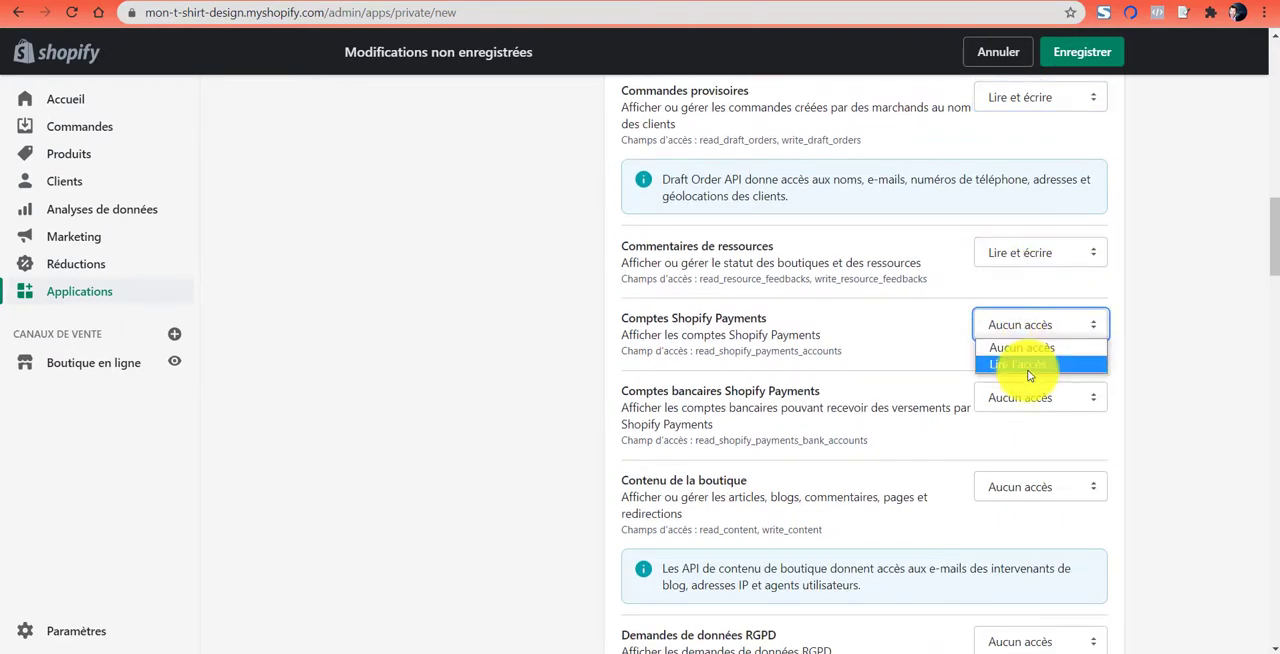
{"action": "left_click", "coordinate": [1031, 364]}
{"action": "left_click", "coordinate": [1030, 397]}
{"action": "left_click", "coordinate": [1020, 440]}
- Set the access for Contenu de la boutique to Lire et écrire
{"action": "scroll", "coordinate": [1020, 300], "scroll_direction": "down", "scroll_amount": 3}
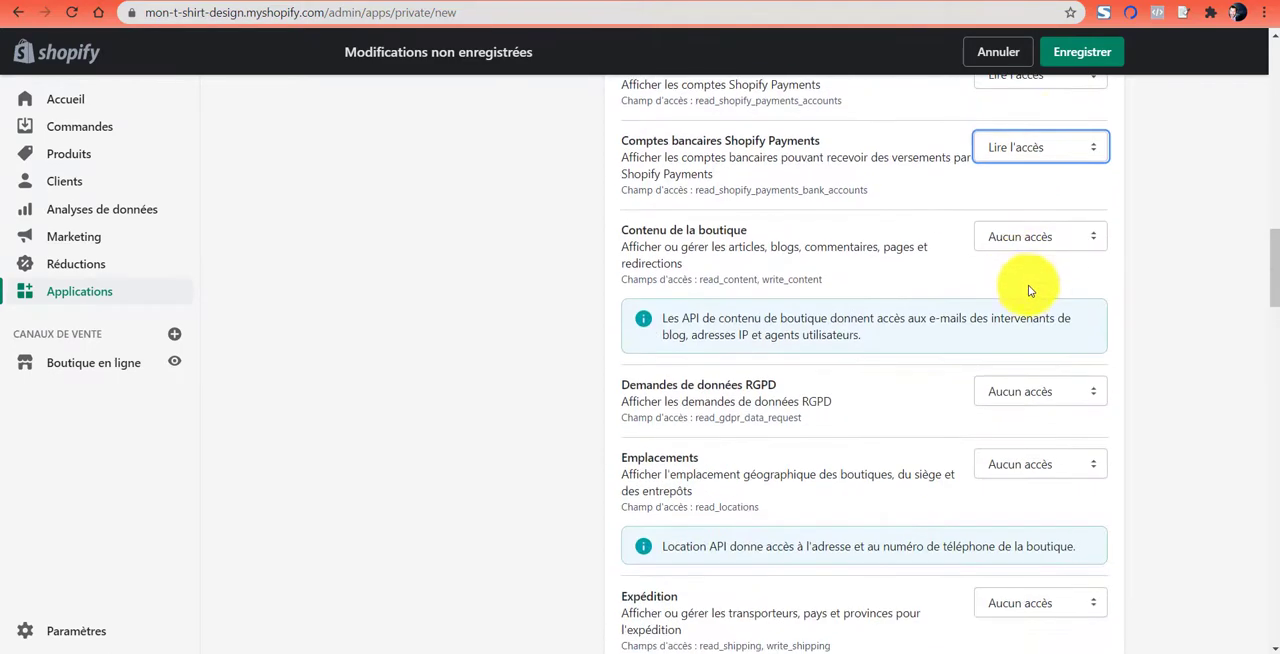
{"action": "left_click", "coordinate": [1035, 237]}
{"action": "left_click", "coordinate": [1041, 282]}
{"action": "left_click", "coordinate": [1040, 237]}
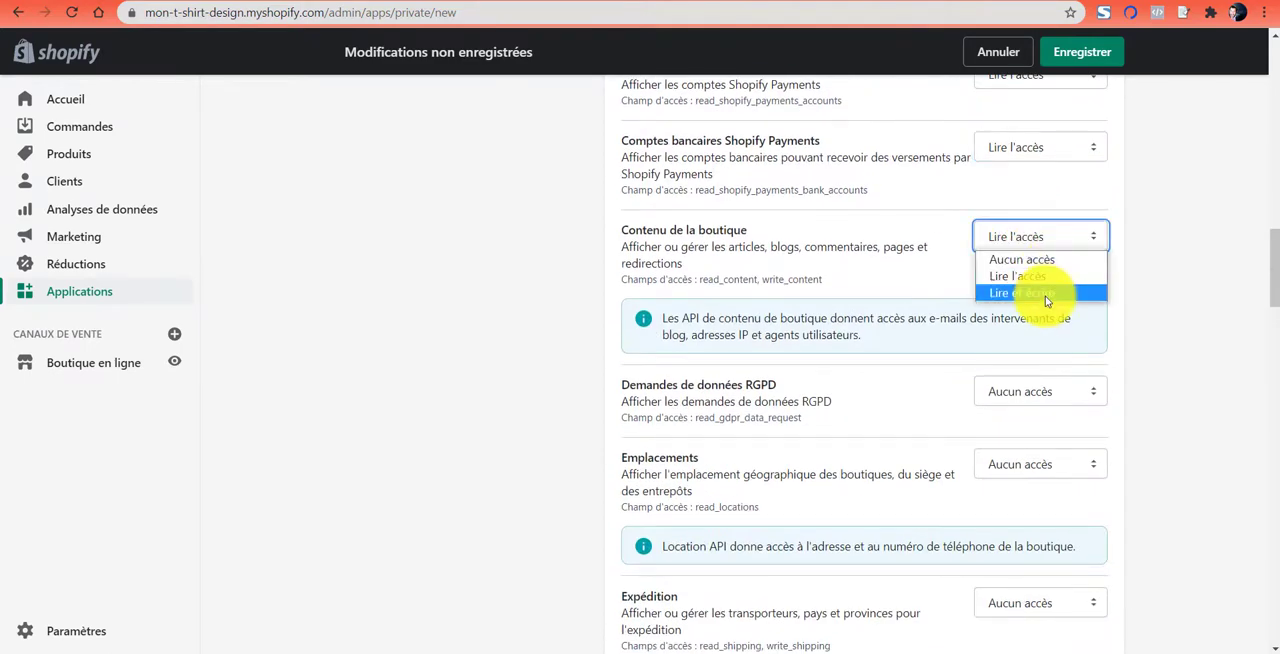
{"action": "left_click", "coordinate": [1040, 292]}
- Set the access for Demandes de données RGPD and Emplacements to Lire l'accès
{"action": "left_click", "coordinate": [1040, 391]}
{"action": "scroll", "coordinate": [1141, 262], "scroll_direction": "down", "scroll_amount": 1}
{"action": "left_click", "coordinate": [1057, 309]}
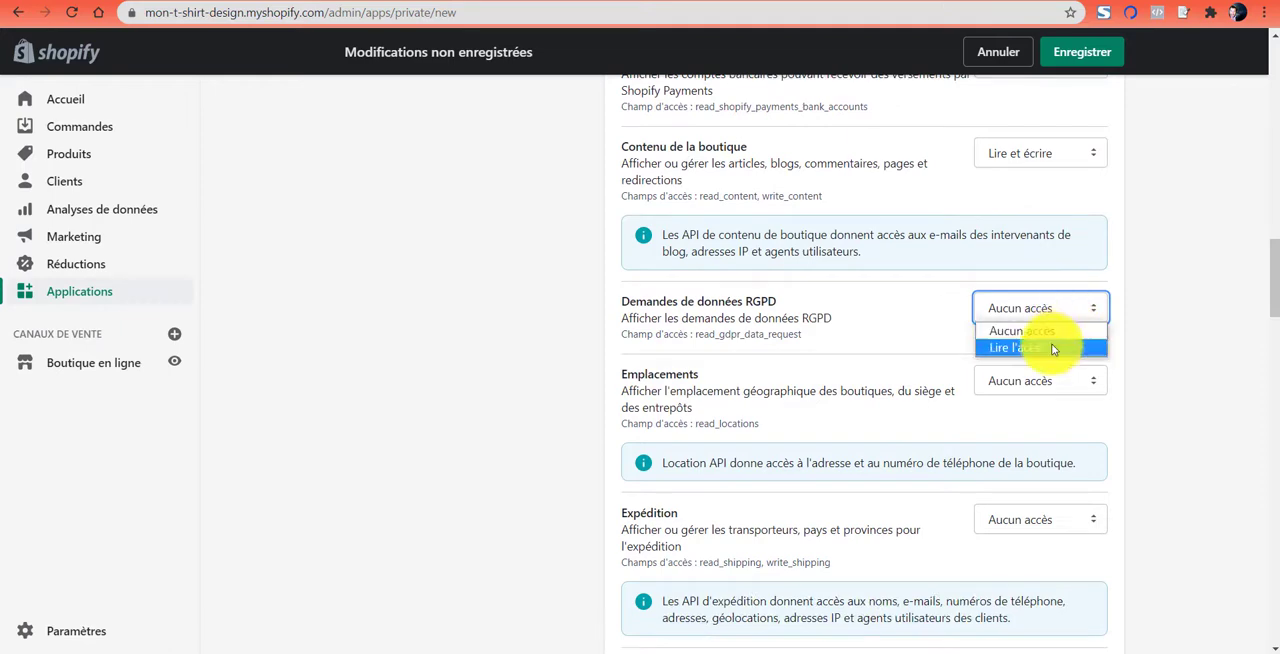
{"action": "left_click", "coordinate": [1050, 345]}
{"action": "left_click", "coordinate": [1051, 380]}
{"action": "left_click", "coordinate": [1046, 428]}
- Set the access for Expédition and Fiches produits to Lire et écrire
{"action": "scroll", "coordinate": [1171, 314], "scroll_direction": "down", "scroll_amount": 3}
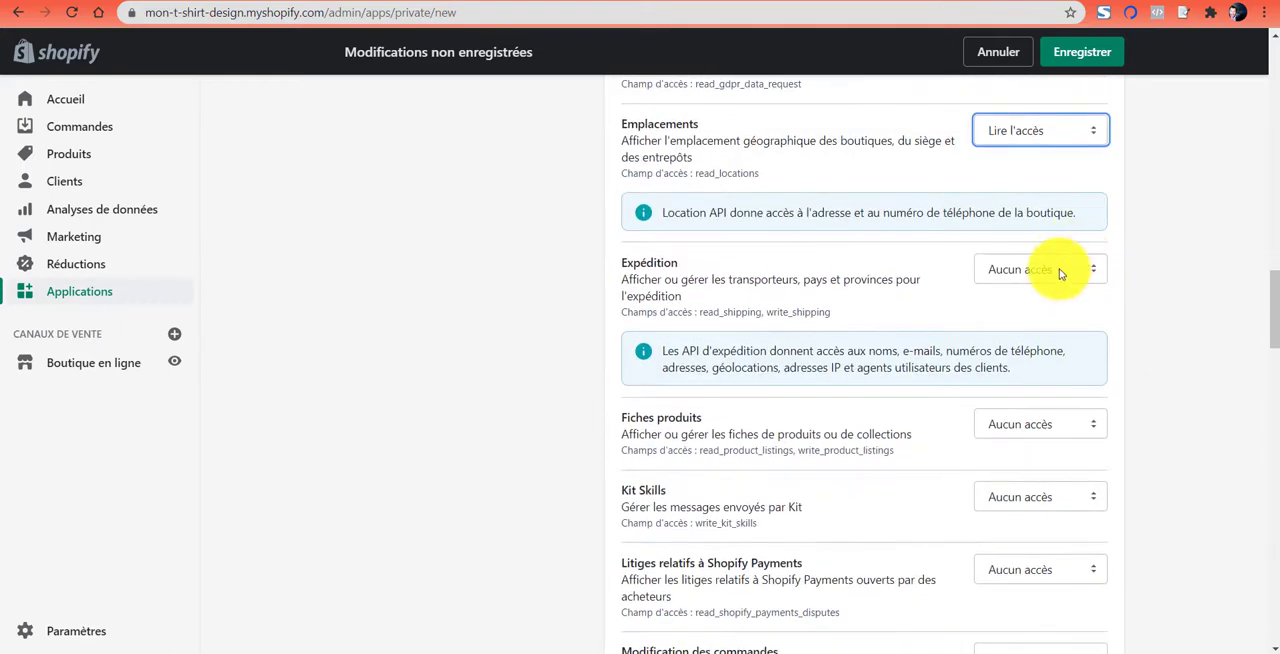
{"action": "left_click", "coordinate": [1057, 271]}
{"action": "left_click", "coordinate": [1057, 323]}
{"action": "scroll", "coordinate": [1153, 313], "scroll_direction": "down", "scroll_amount": 3}
{"action": "left_click", "coordinate": [1040, 176]}
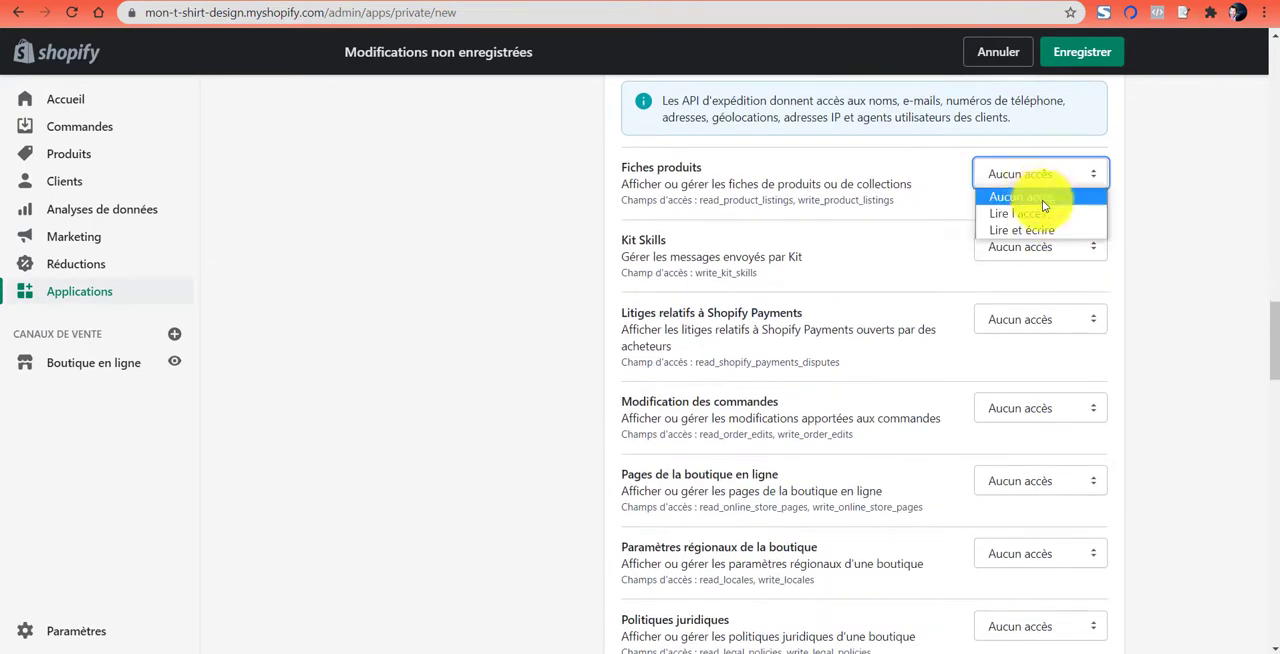
{"action": "left_click", "coordinate": [1036, 230]}
- Set Litiges relatifs à Shopify Payments to Lire l'accès and Kit Skills to Lire et écrire
{"action": "left_click", "coordinate": [1040, 319]}
{"action": "left_click", "coordinate": [1029, 355]}
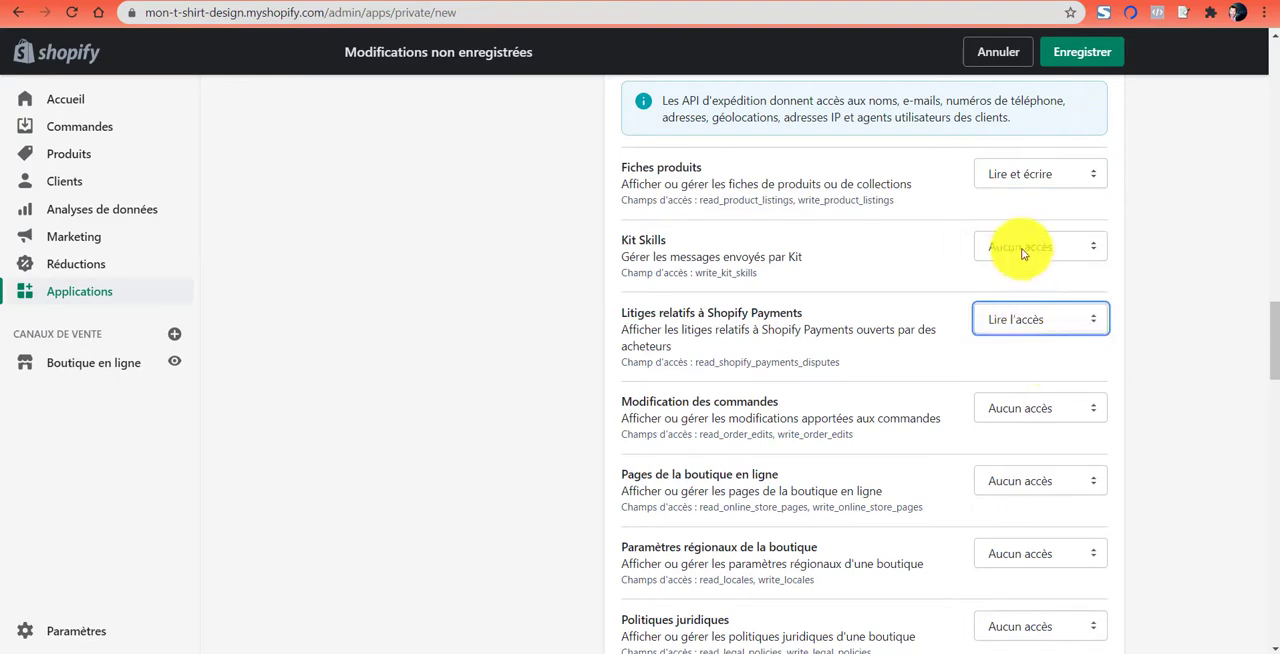
{"action": "left_click", "coordinate": [1040, 247]}
{"action": "left_click", "coordinate": [1026, 287]}
- Set the access for Modification des commandes and Pages de la boutique en ligne to Lire et écrire
{"action": "scroll", "coordinate": [1063, 229], "scroll_direction": "down", "scroll_amount": 2}
{"action": "left_click", "coordinate": [1060, 241]}
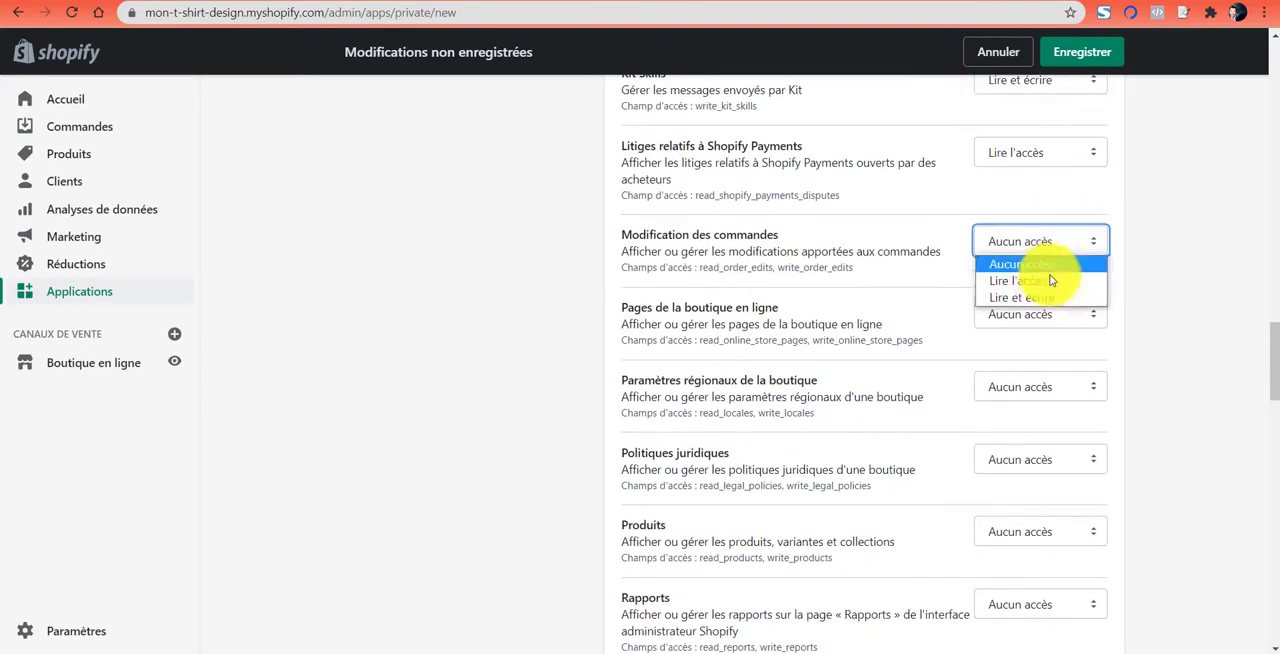
{"action": "left_click", "coordinate": [1045, 299]}
{"action": "left_click", "coordinate": [1040, 314]}
{"action": "left_click", "coordinate": [1033, 368]}
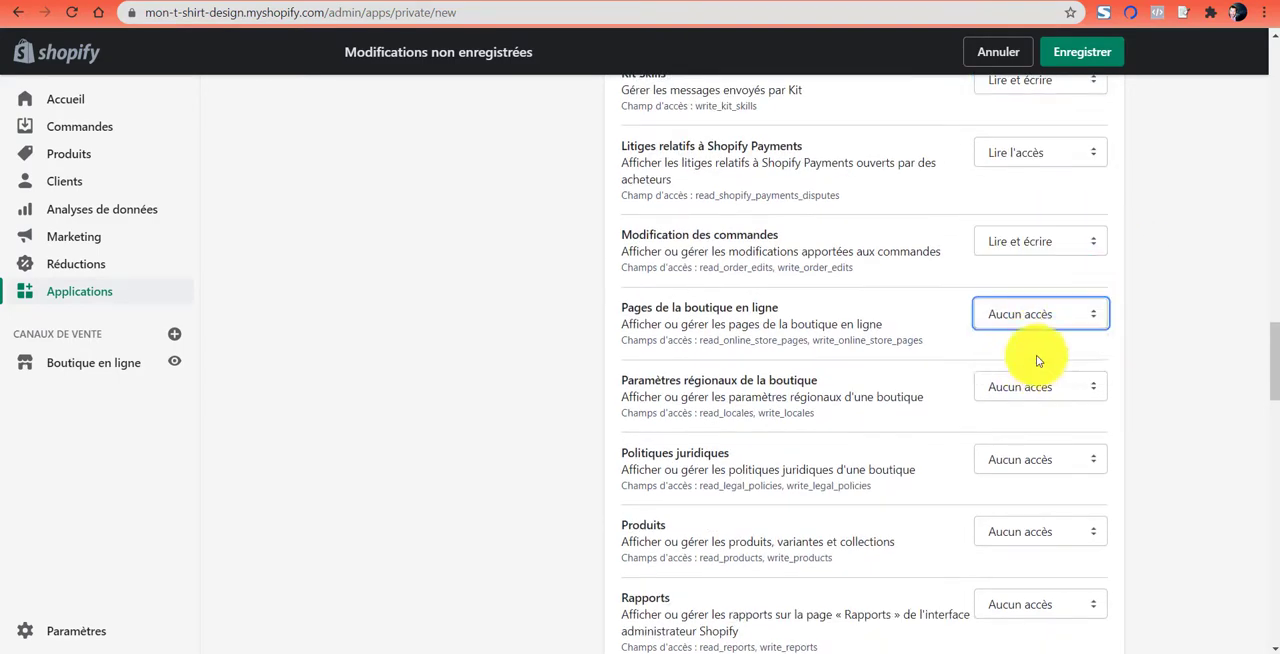
- Set the access for Paramètres régionaux de la boutique and Politiques juridiques to Lire et écrire
{"action": "scroll", "coordinate": [1037, 357], "scroll_direction": "down", "scroll_amount": 2}
{"action": "left_click", "coordinate": [1058, 225]}
{"action": "left_click", "coordinate": [1045, 275]}
{"action": "left_click", "coordinate": [1035, 290]}
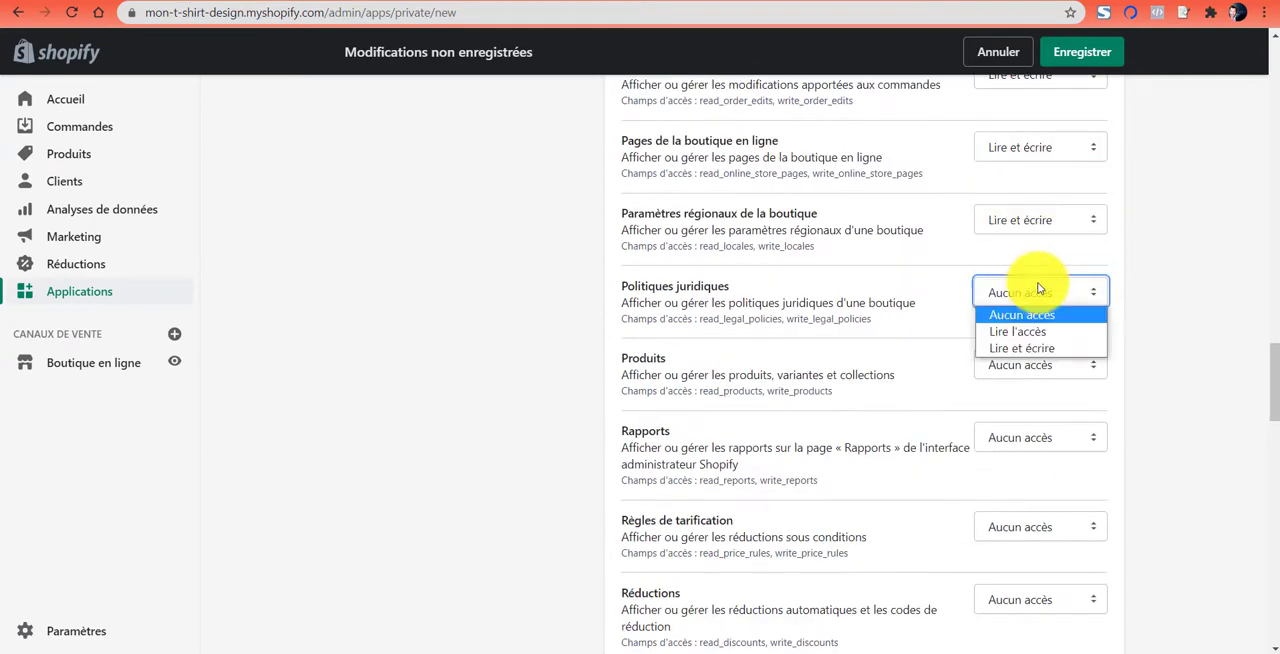
{"action": "left_click", "coordinate": [1030, 348]}
- Set the access for Produits and Rapports to Lire et écrire
{"action": "left_click", "coordinate": [1032, 364]}
{"action": "left_click", "coordinate": [1021, 421]}
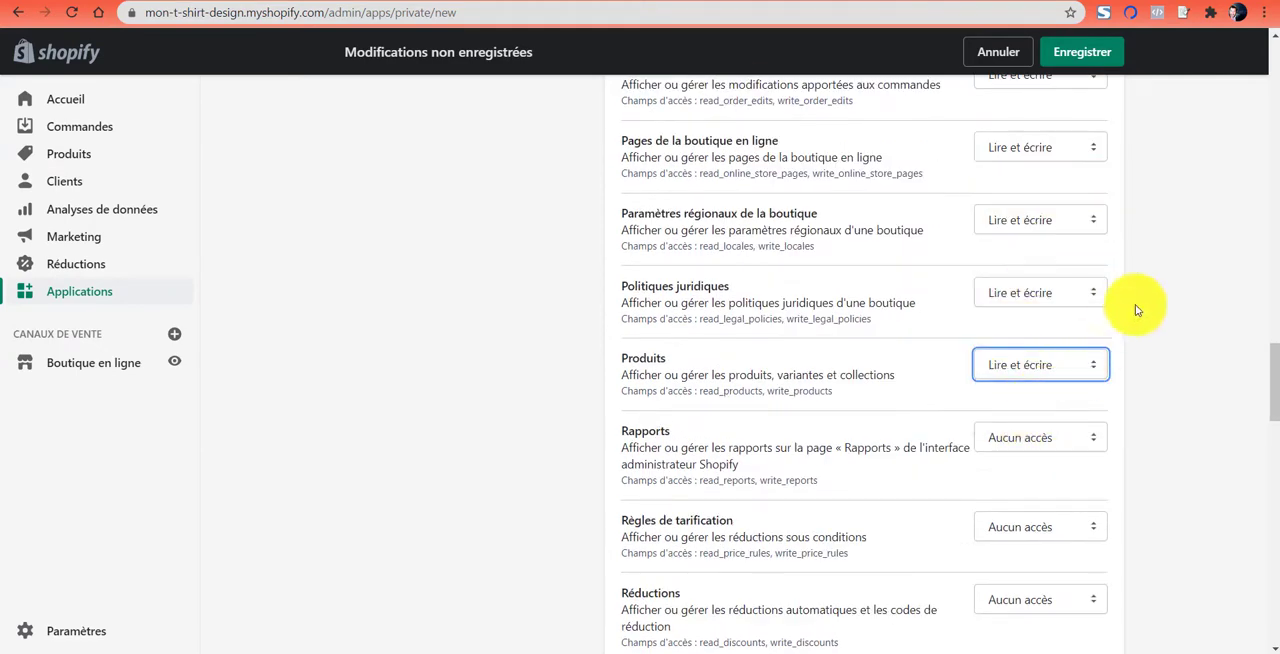
{"action": "scroll", "coordinate": [1050, 300], "scroll_direction": "down", "scroll_amount": 3}
{"action": "left_click", "coordinate": [1025, 192]}
{"action": "left_click", "coordinate": [1023, 244]}
- Set the access for Règles de tarification and Réductions to Lire et écrire
{"action": "left_click", "coordinate": [1020, 277]}
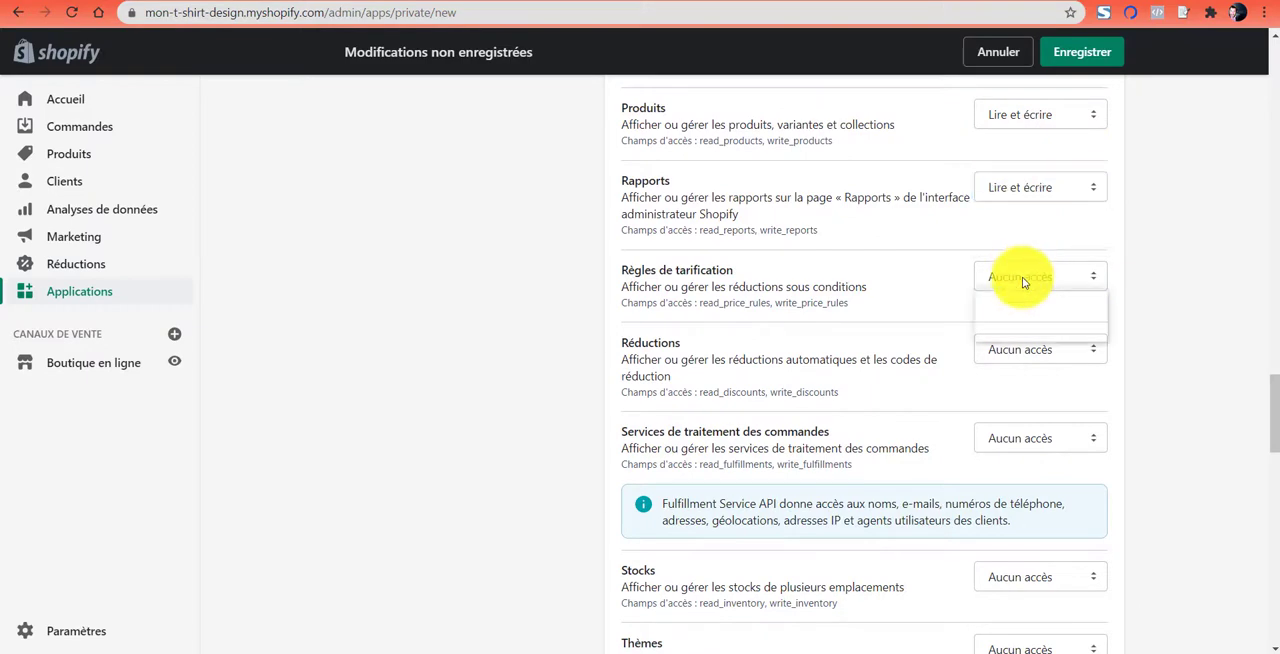
{"action": "left_click", "coordinate": [1020, 331]}
{"action": "left_click", "coordinate": [1020, 349]}
{"action": "left_click", "coordinate": [1022, 404]}
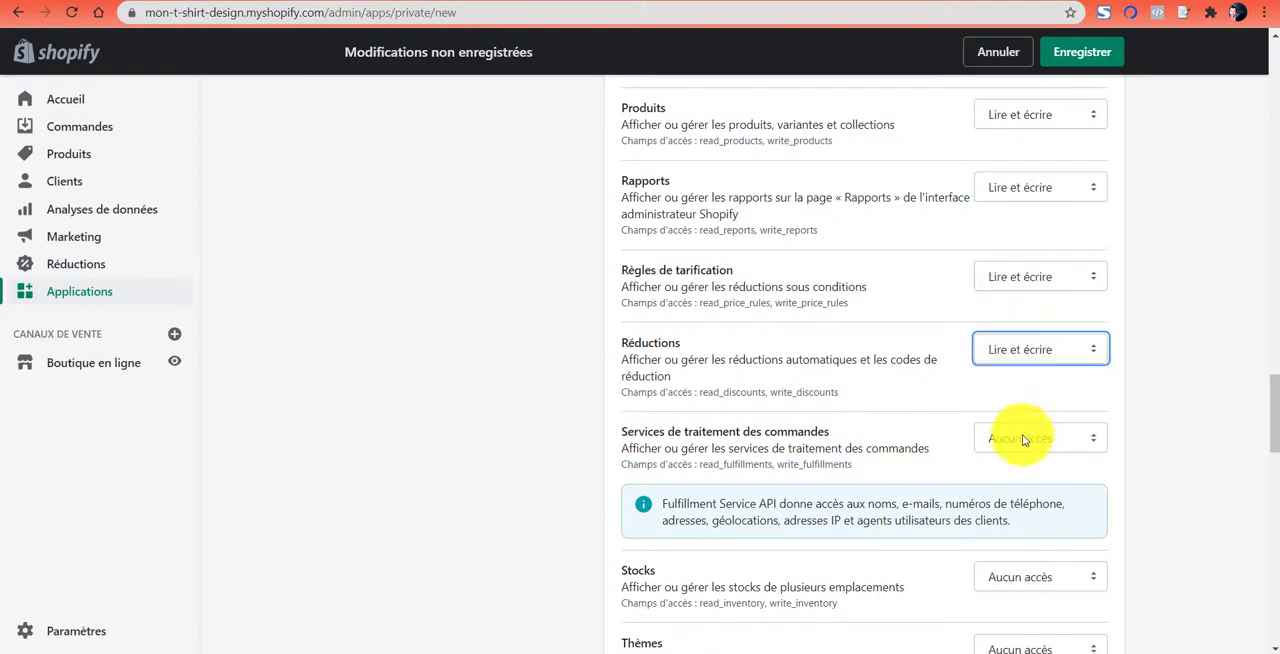
- Set the access for Services de traitement des commandes and Stocks to Lire et écrire
{"action": "left_click", "coordinate": [1020, 438]}
{"action": "scroll", "coordinate": [1026, 481], "scroll_direction": "down", "scroll_amount": 3}
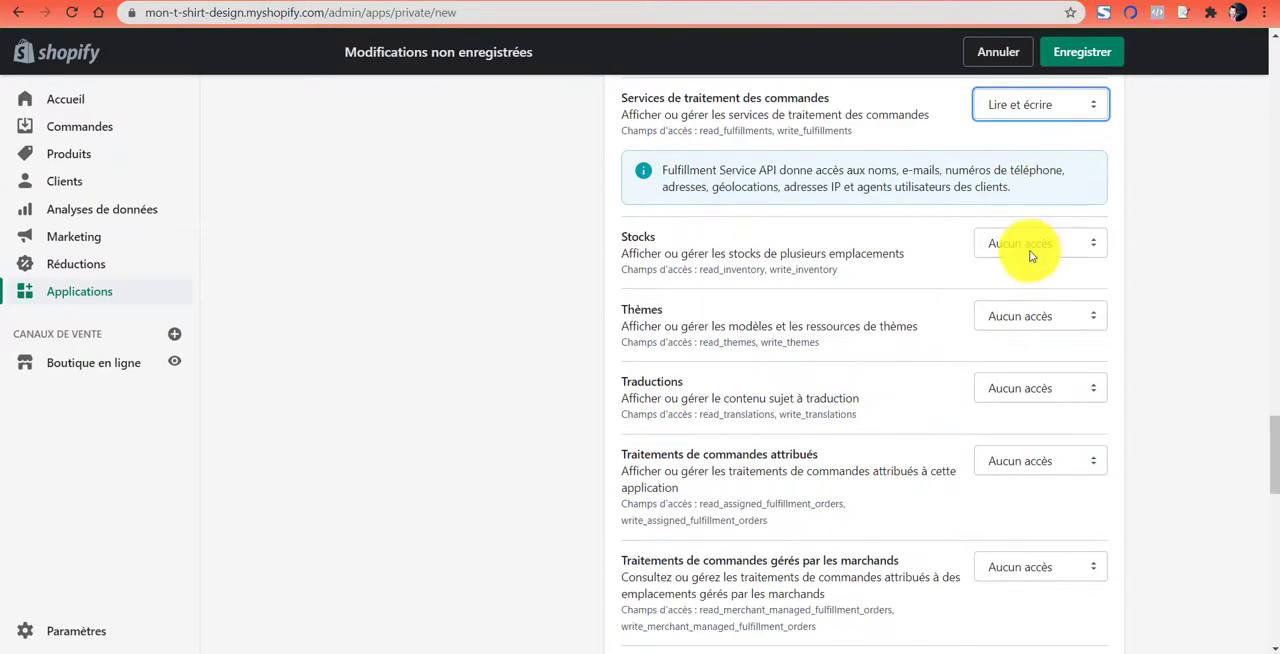
{"action": "left_click", "coordinate": [1020, 250]}
{"action": "left_click", "coordinate": [1022, 302]}
- Set the access for Thèmes and Traductions to Lire et écrire
{"action": "left_click", "coordinate": [1022, 307]}
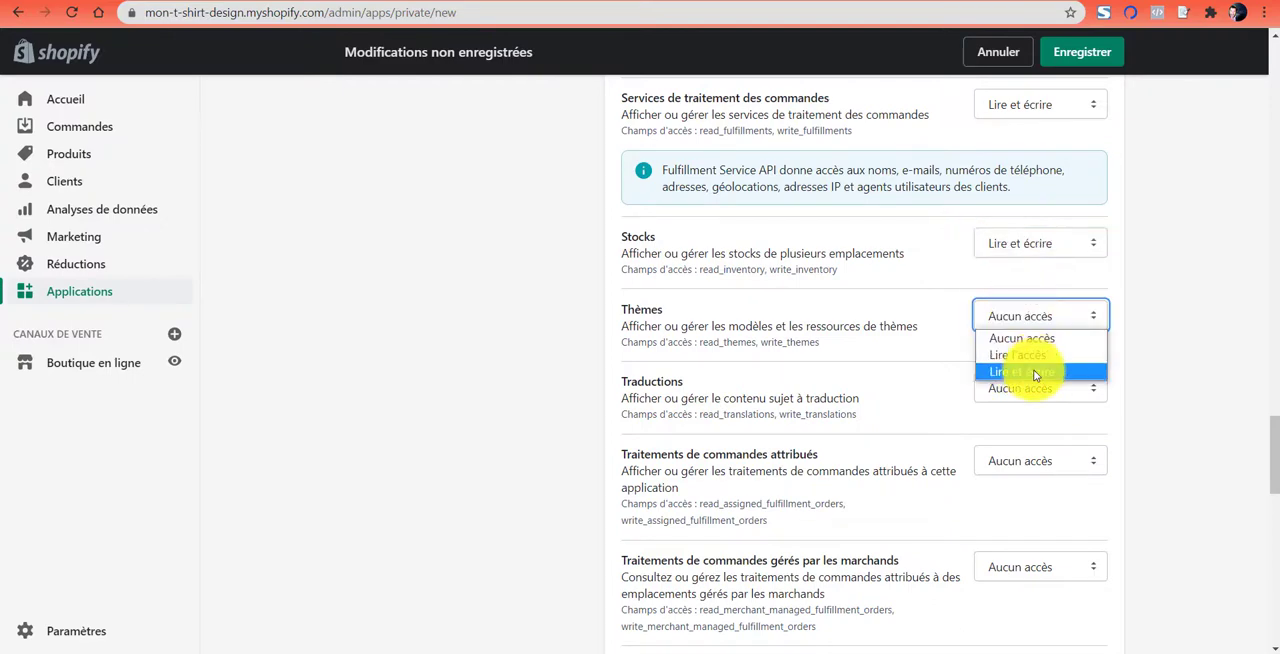
{"action": "left_click", "coordinate": [1031, 371]}
{"action": "left_click", "coordinate": [1030, 385]}
{"action": "left_click", "coordinate": [1027, 442]}
- Set the three Traitements de commandes permissions (attribués, gérés par les marchands, par un tiers) to Lire et écrire
{"action": "left_click", "coordinate": [1025, 462]}
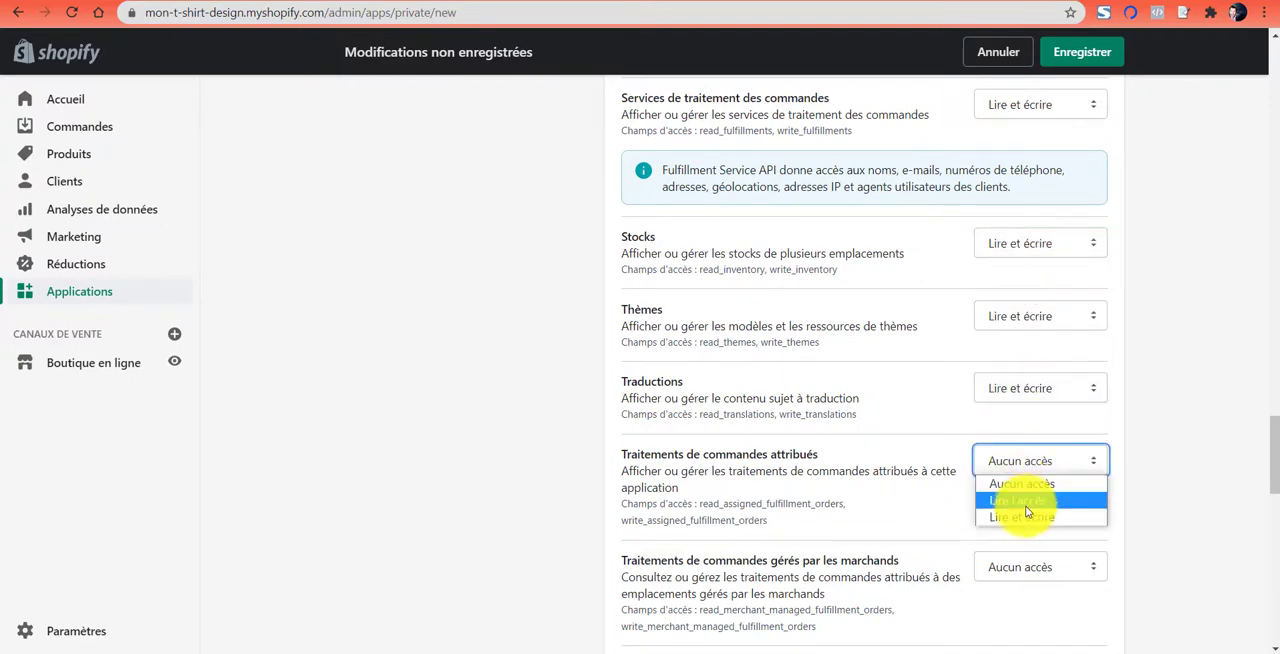
{"action": "left_click", "coordinate": [1024, 512]}
{"action": "scroll", "coordinate": [1050, 314], "scroll_direction": "down", "scroll_amount": 2}
{"action": "left_click", "coordinate": [1030, 316]}
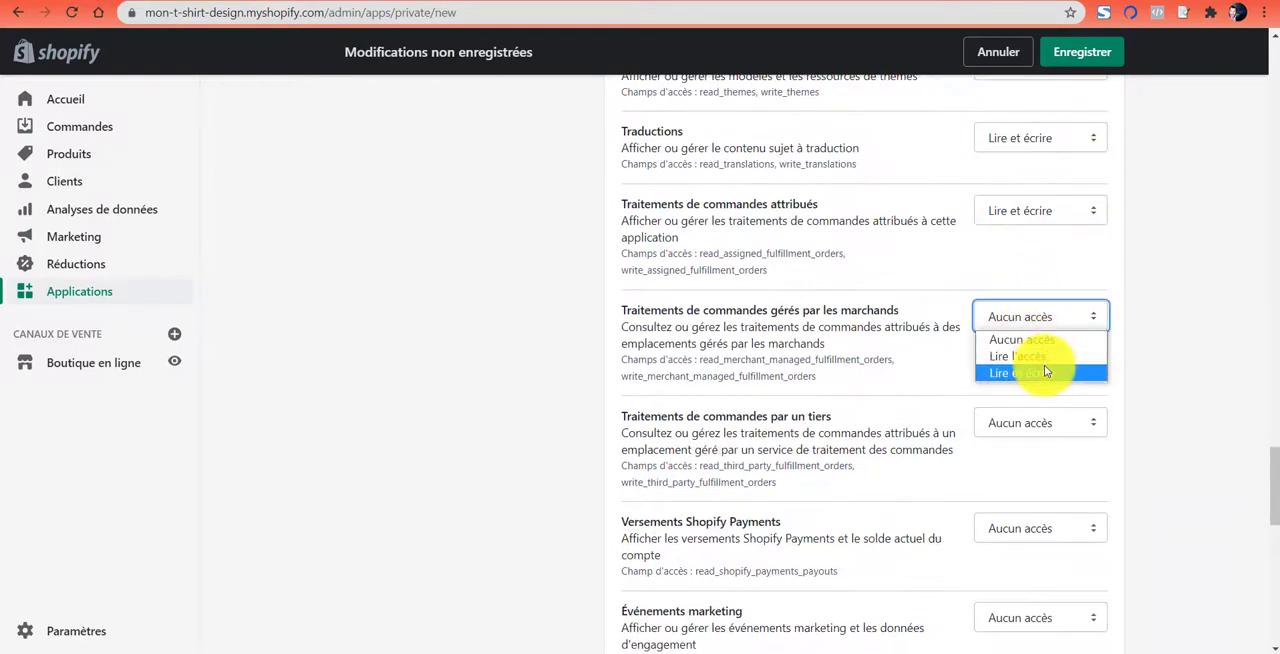
{"action": "left_click", "coordinate": [1034, 369]}
{"action": "left_click", "coordinate": [1031, 423]}
{"action": "left_click", "coordinate": [1032, 476]}
- Set Événements marketing to Lire et écrire and Versements Shopify Payments to Lire l'accès
{"action": "scroll", "coordinate": [1062, 315], "scroll_direction": "down", "scroll_amount": 3}
{"action": "left_click", "coordinate": [1060, 305]}
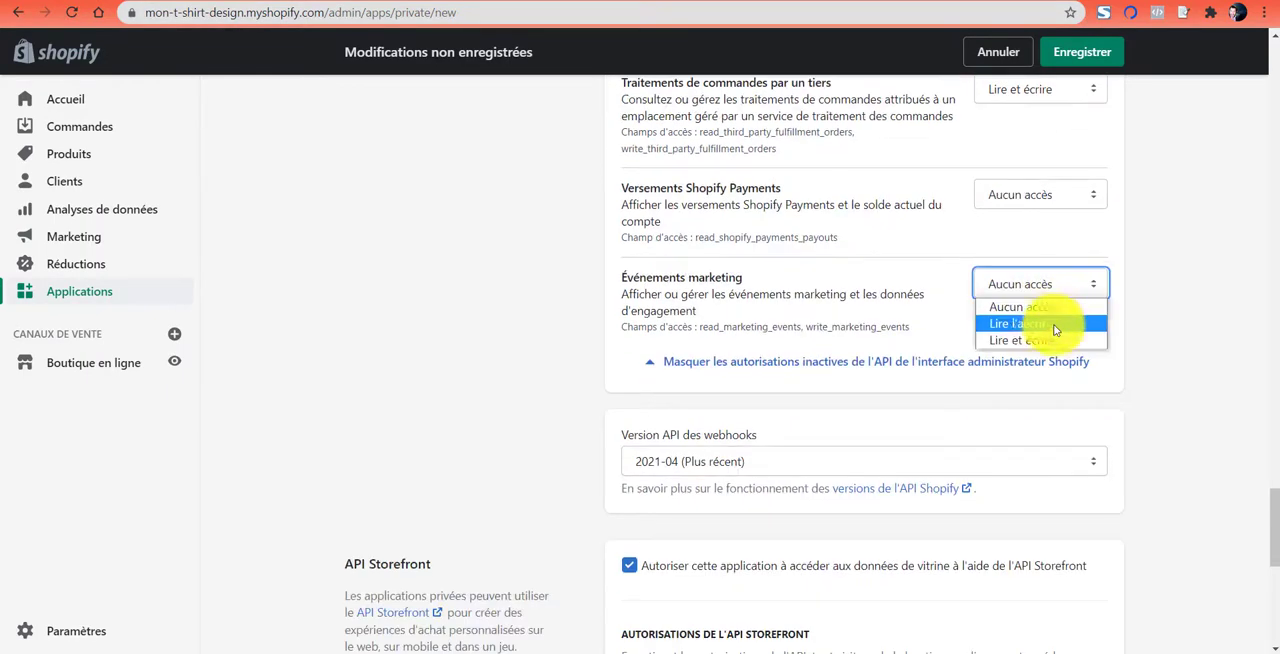
{"action": "left_click", "coordinate": [1045, 337]}
{"action": "left_click", "coordinate": [1040, 194]}
{"action": "left_click", "coordinate": [1050, 234]}
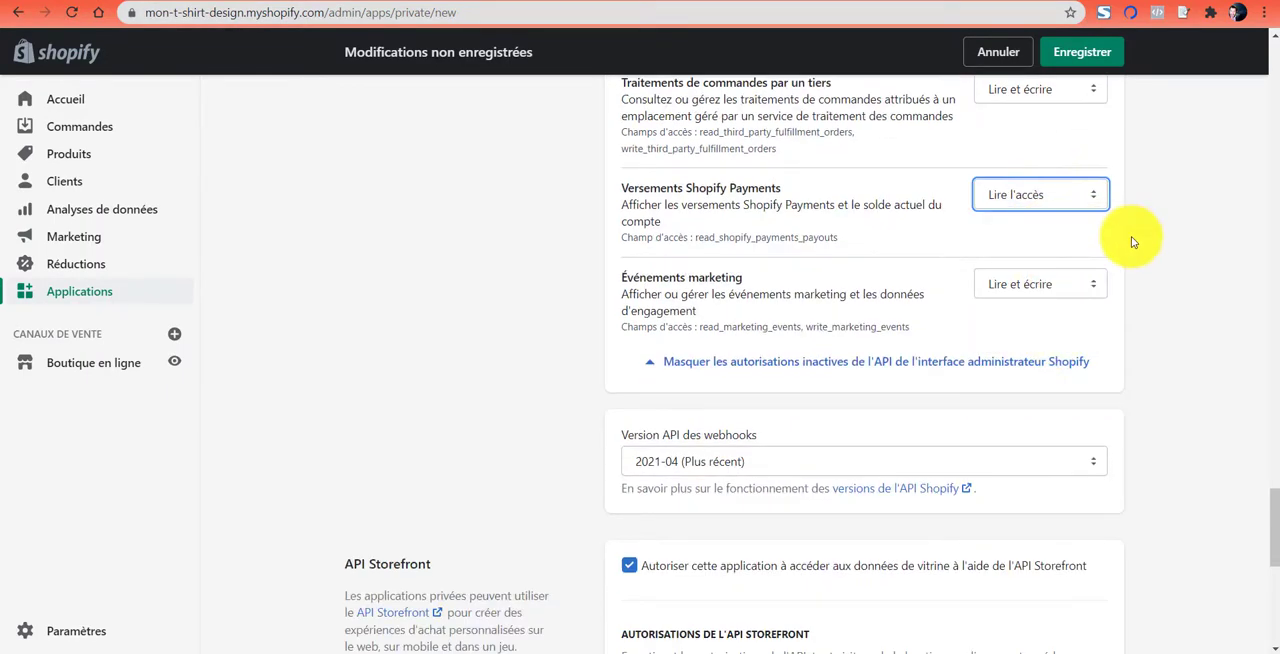
- Save the private application with its permissions and confirm its creation
{"action": "scroll", "coordinate": [1086, 351], "scroll_direction": "down", "scroll_amount": 1}
{"action": "scroll", "coordinate": [1086, 351], "scroll_direction": "down", "scroll_amount": 6}
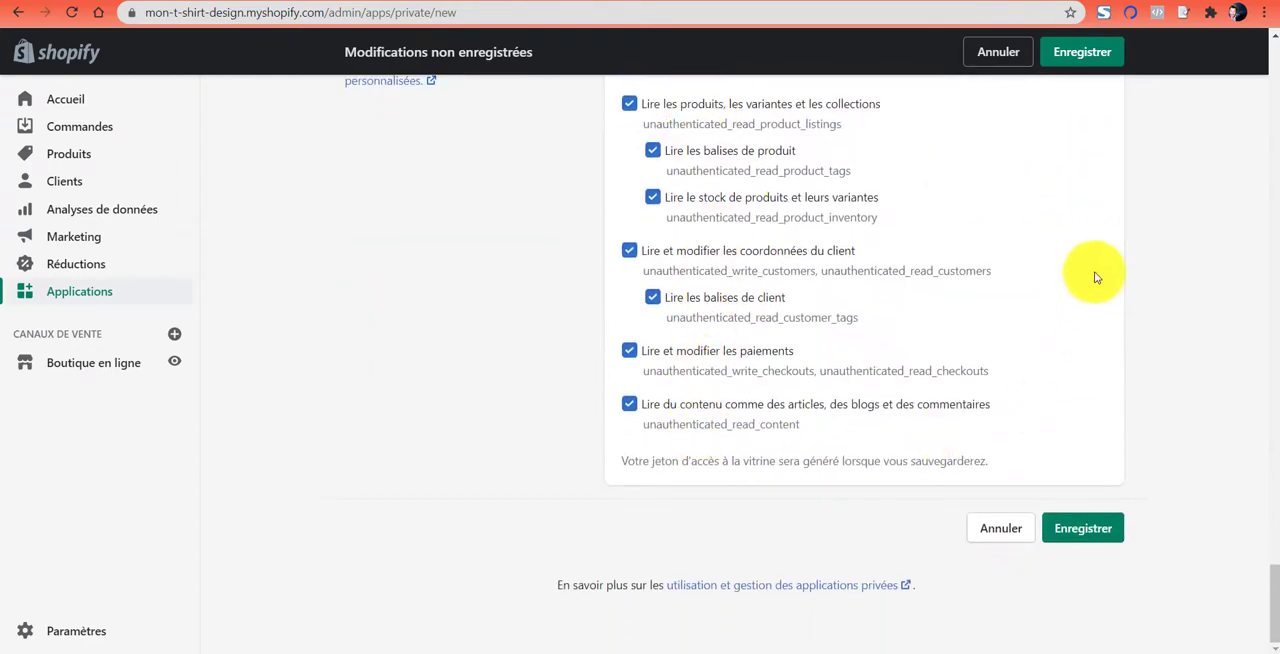
{"action": "left_click", "coordinate": [1084, 529]}
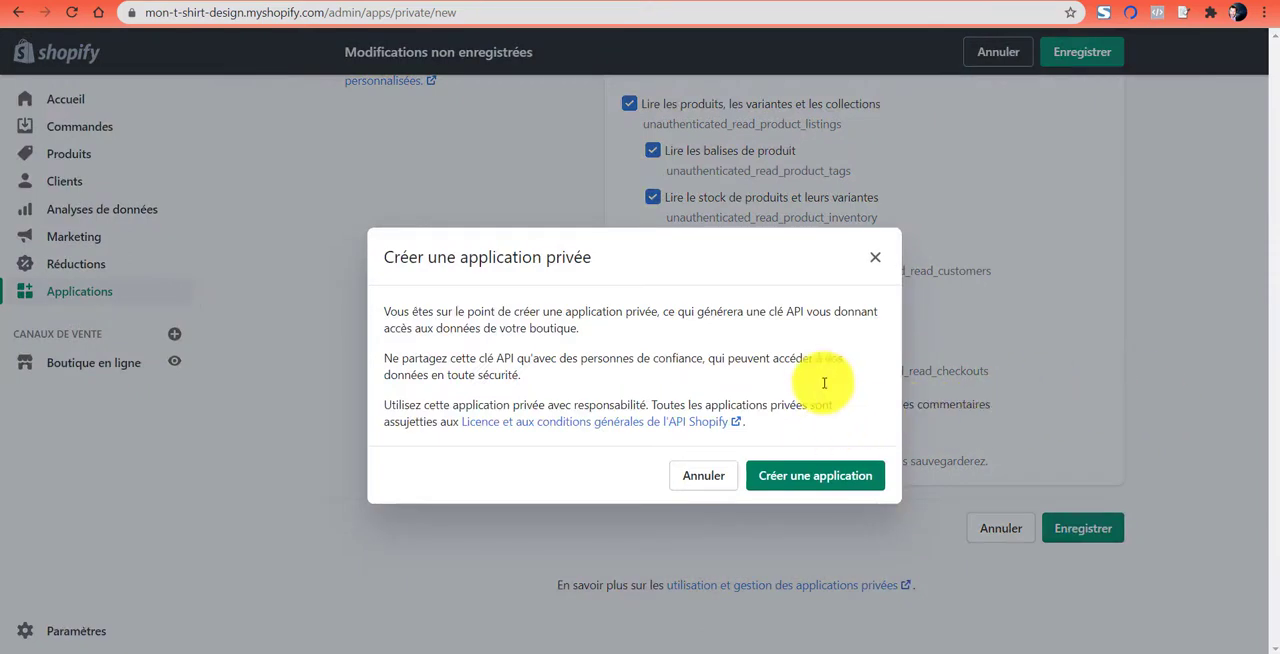
{"action": "left_click", "coordinate": [824, 479]}
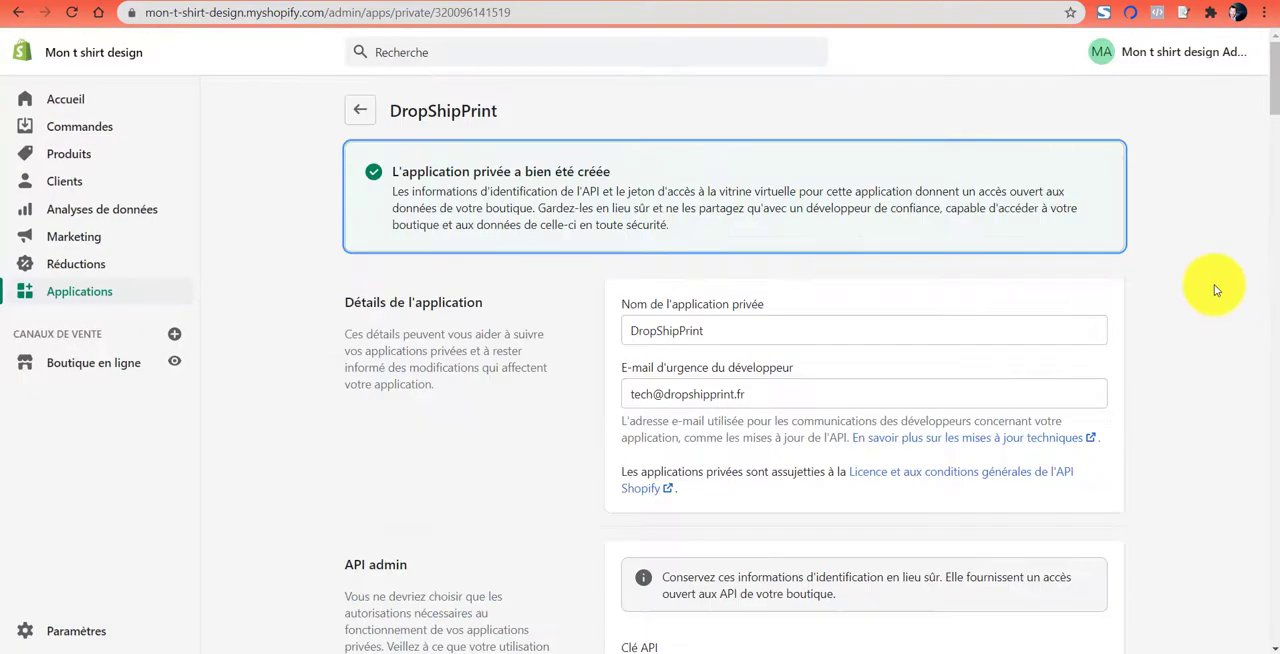
- Compare the new private application's Admin API credentials with the fields requested in the DropShipPrint connection form
{"action": "scroll", "coordinate": [1215, 285], "scroll_direction": "down", "scroll_amount": 5}
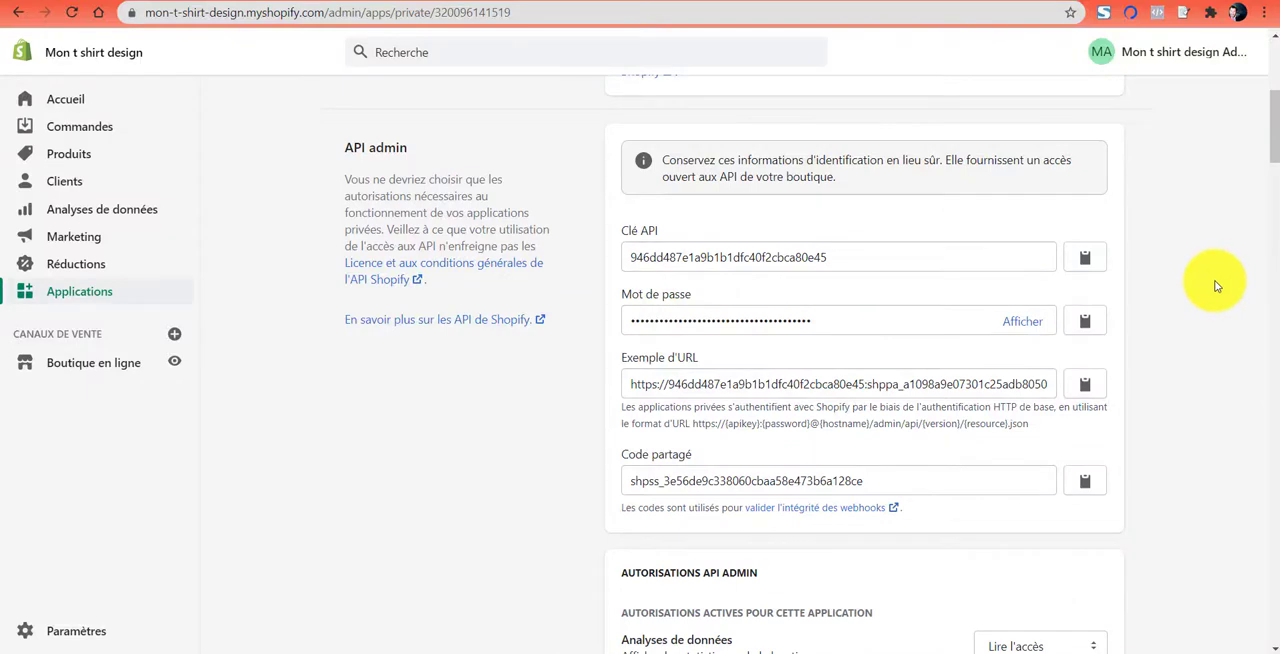
{"action": "left_click_drag", "start_coordinate": [341, 151], "coordinate": [413, 151]}
{"action": "left_click", "coordinate": [363, 147]}
{"action": "left_click", "coordinate": [311, 2]}
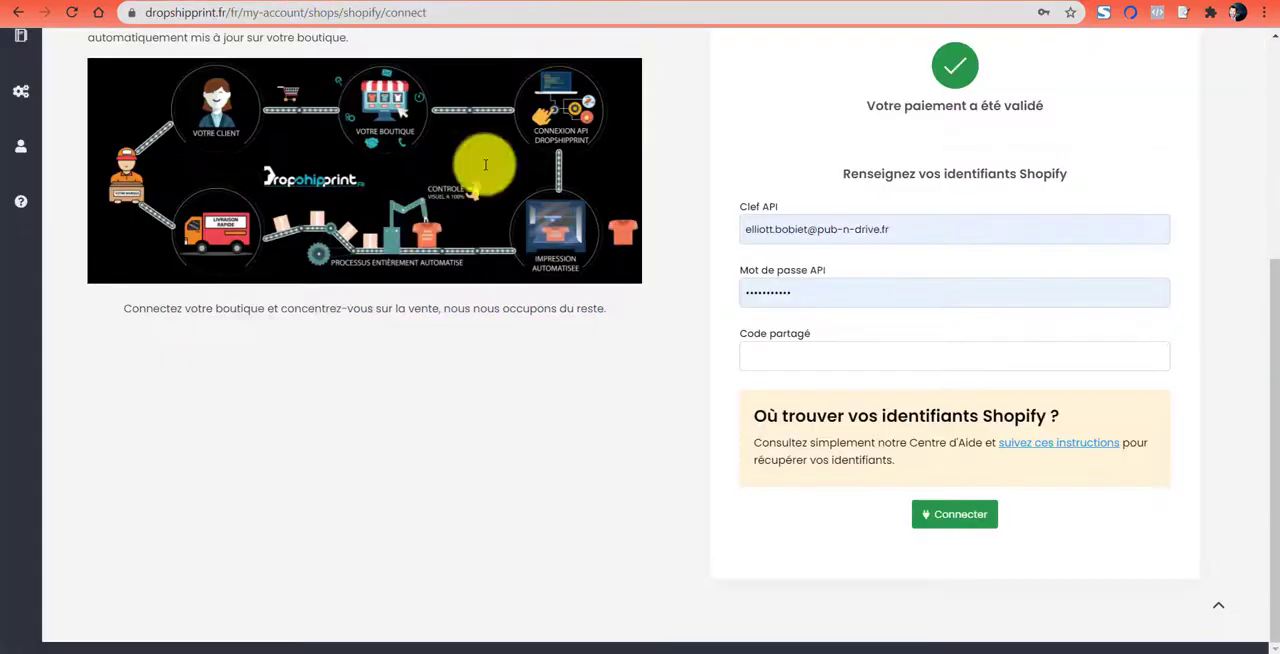
{"action": "left_click", "coordinate": [127, 6]}
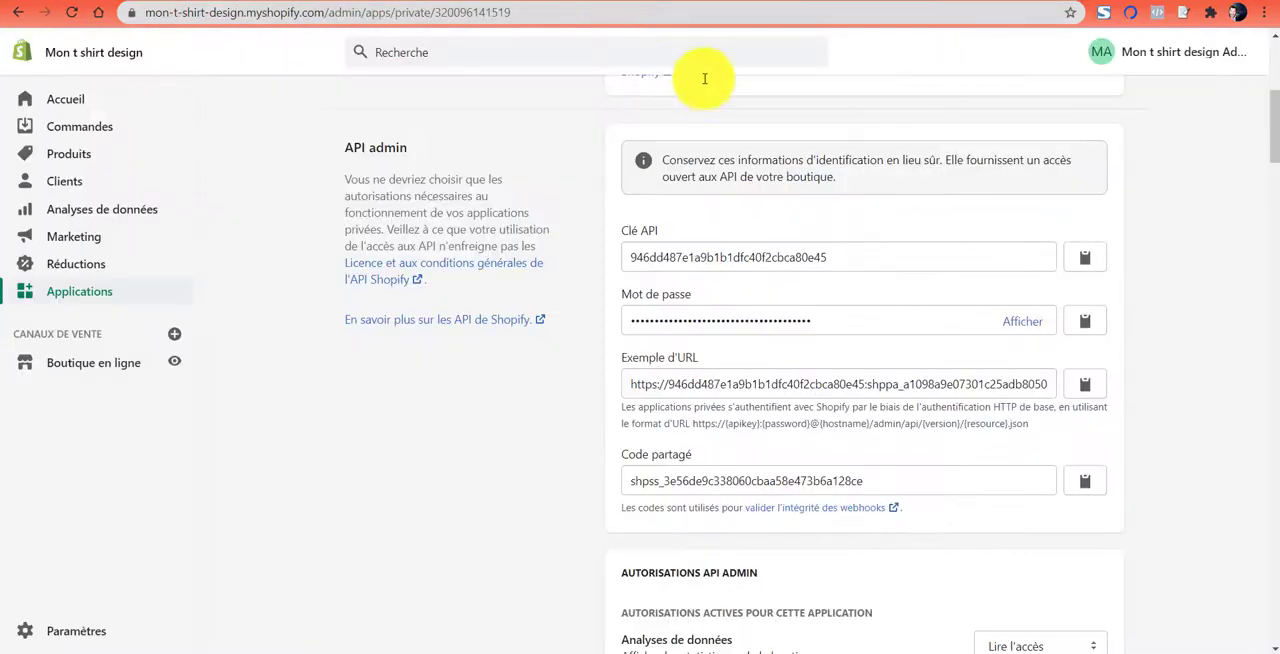
- Copy the private application's API key from Shopify and paste it into DropShipPrint's Clef API field
{"action": "left_click", "coordinate": [1084, 258]}
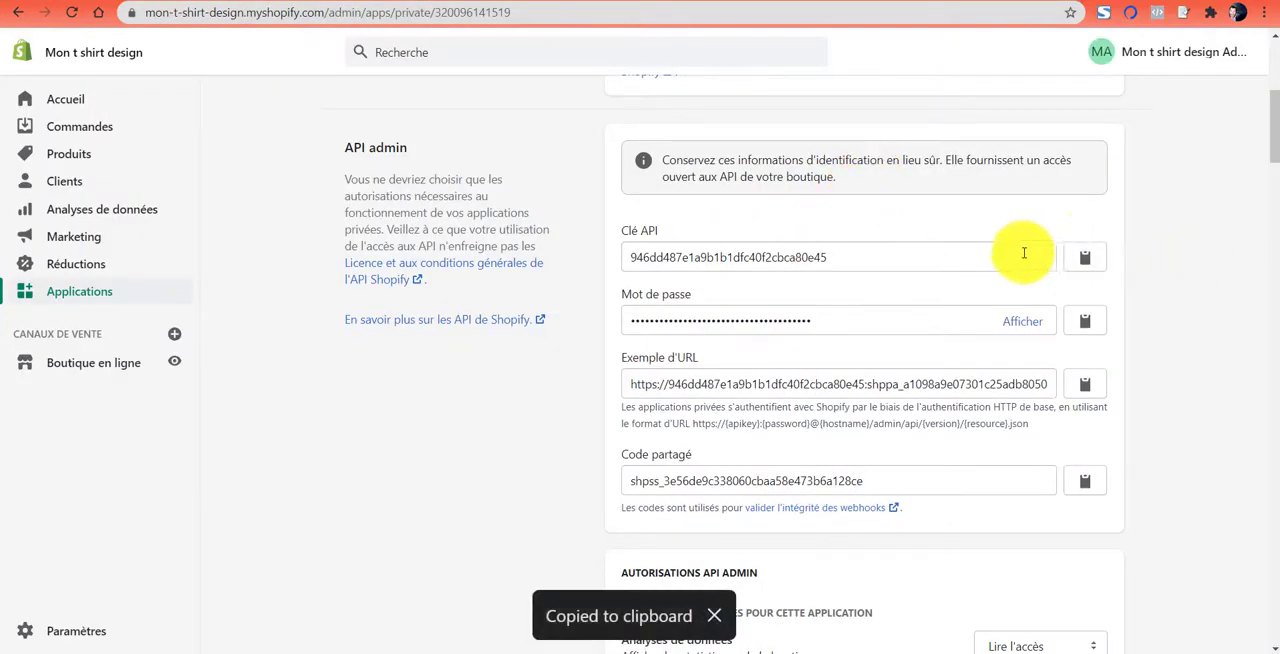
{"action": "left_click", "coordinate": [311, 2]}
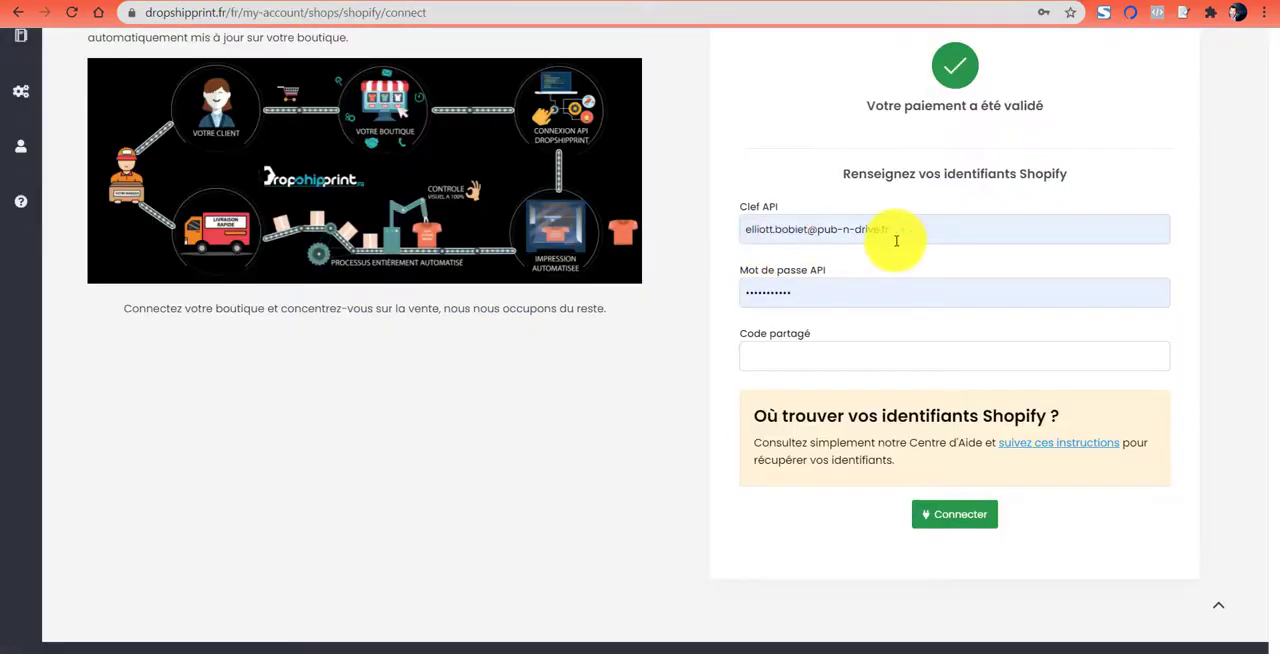
{"action": "left_click", "coordinate": [763, 235]}
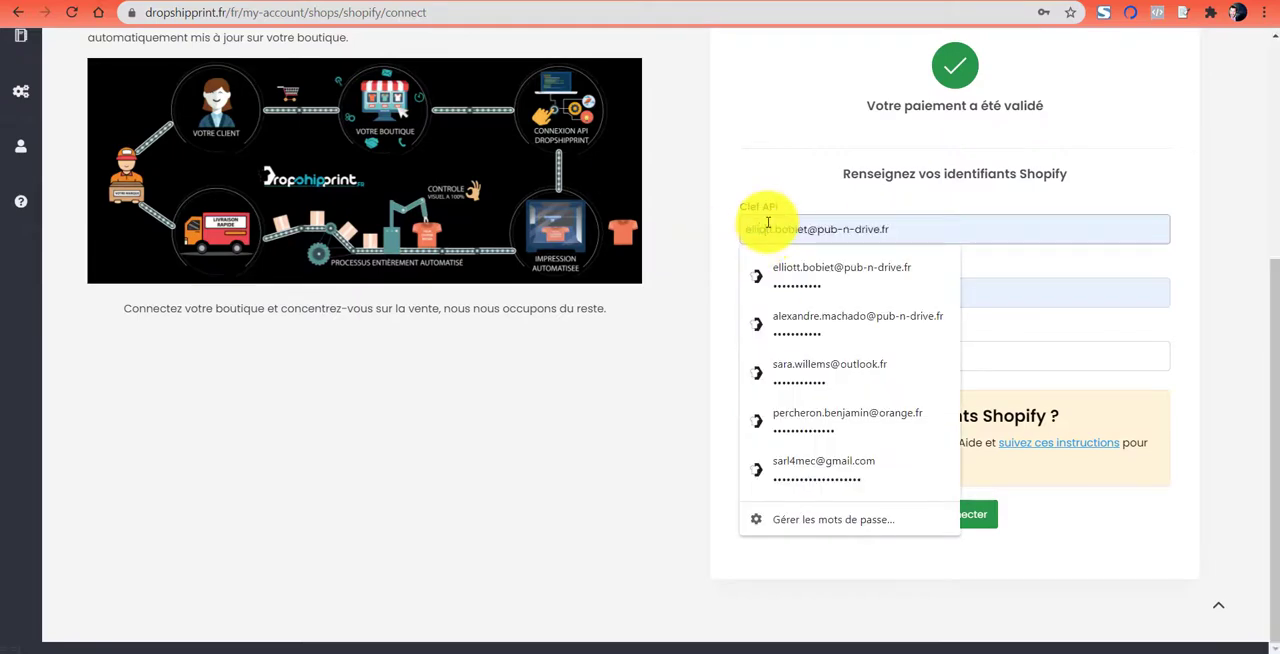
{"action": "key", "text": "ctrl+v"}
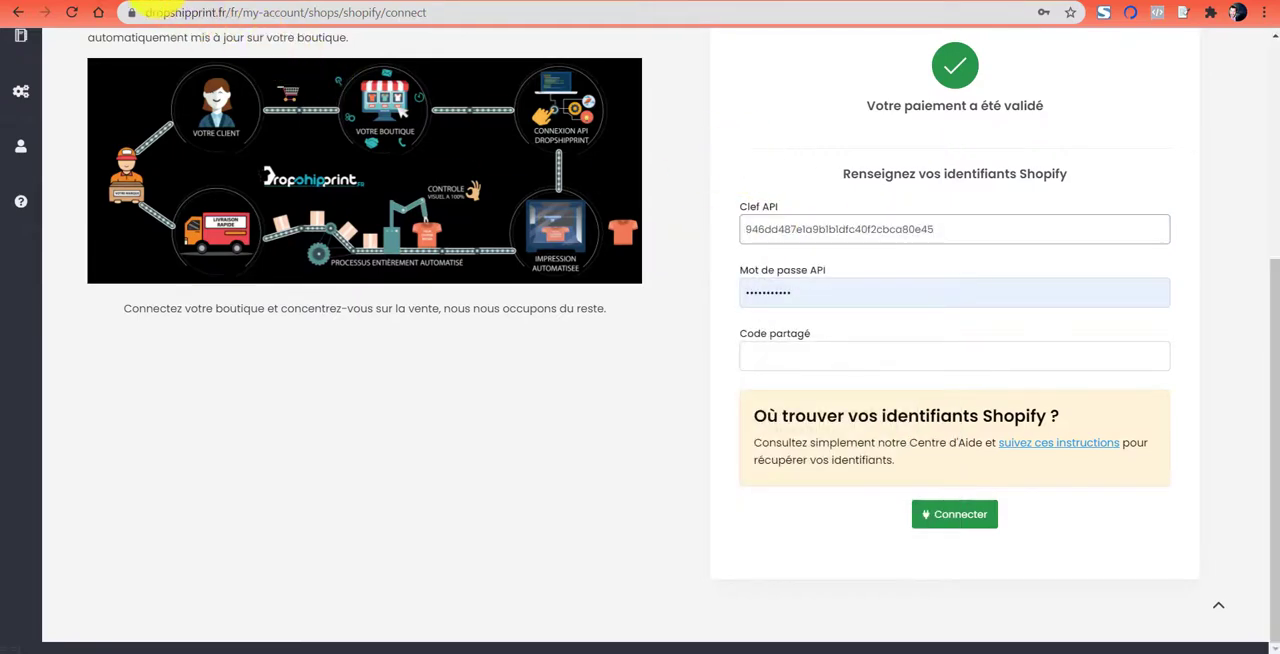
- Copy the private application's password from Shopify and paste it into DropShipPrint's Mot de passe API field
{"action": "left_click", "coordinate": [160, 2]}
{"action": "left_click", "coordinate": [1075, 319]}
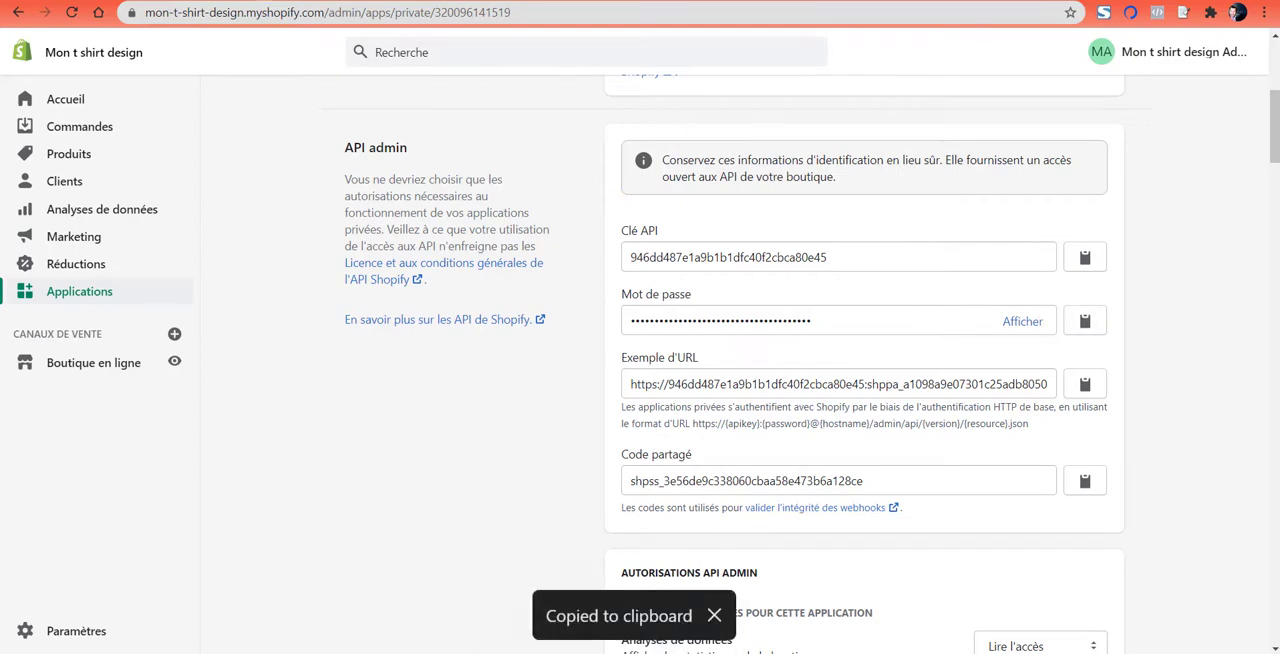
{"action": "left_click", "coordinate": [360, 2]}
{"action": "left_click_drag", "start_coordinate": [800, 294], "coordinate": [738, 303]}
{"action": "key", "text": "ctrl+v"}
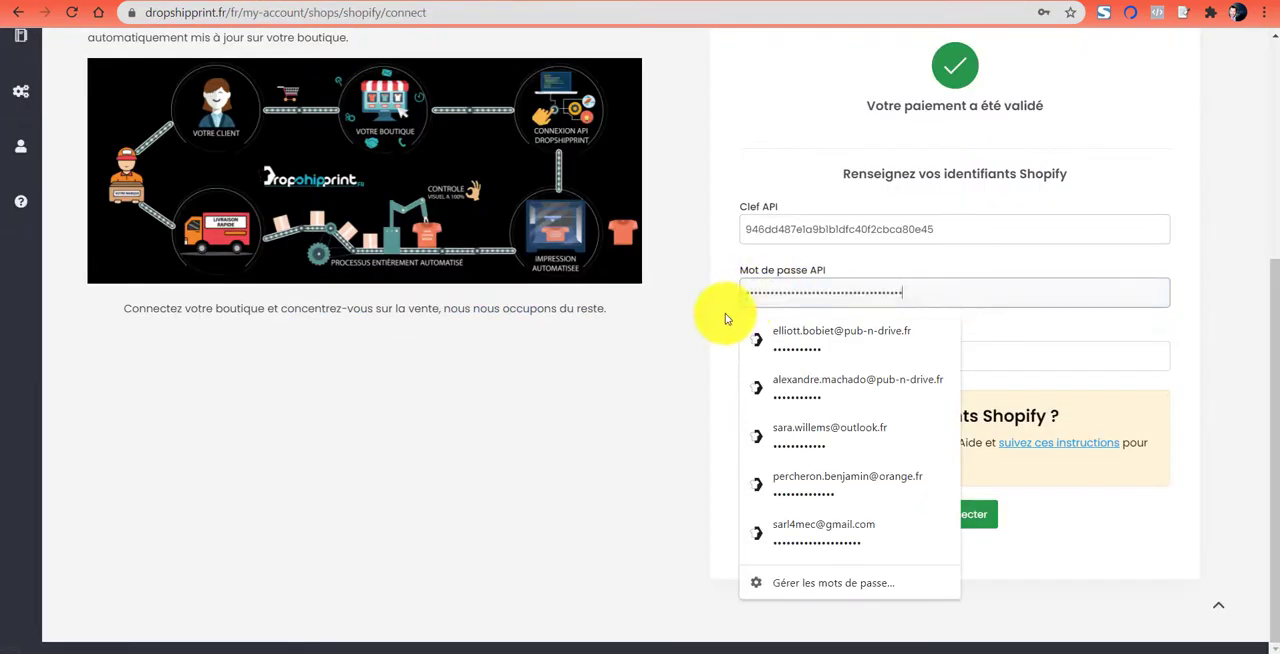
- Copy the private application's shared secret from Shopify and paste it into DropShipPrint's Code partagé field
{"action": "left_click", "coordinate": [160, 2]}
{"action": "scroll", "coordinate": [740, 350], "scroll_direction": "down", "scroll_amount": 1}
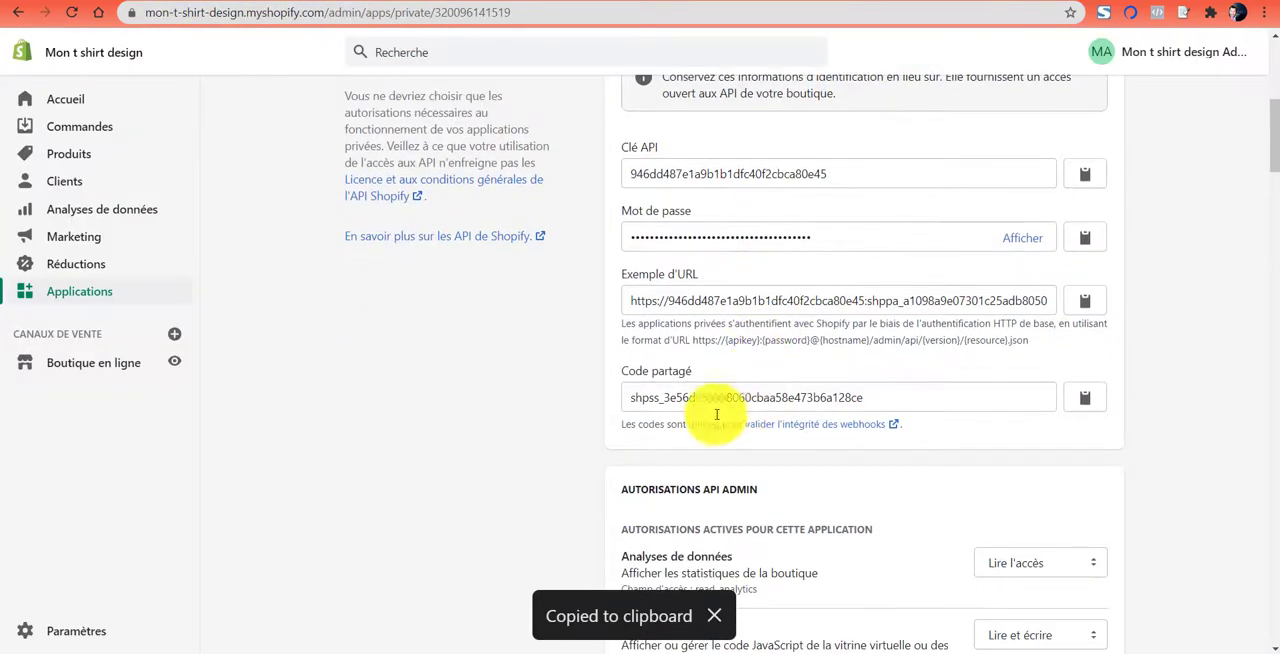
{"action": "left_click", "coordinate": [1084, 397]}
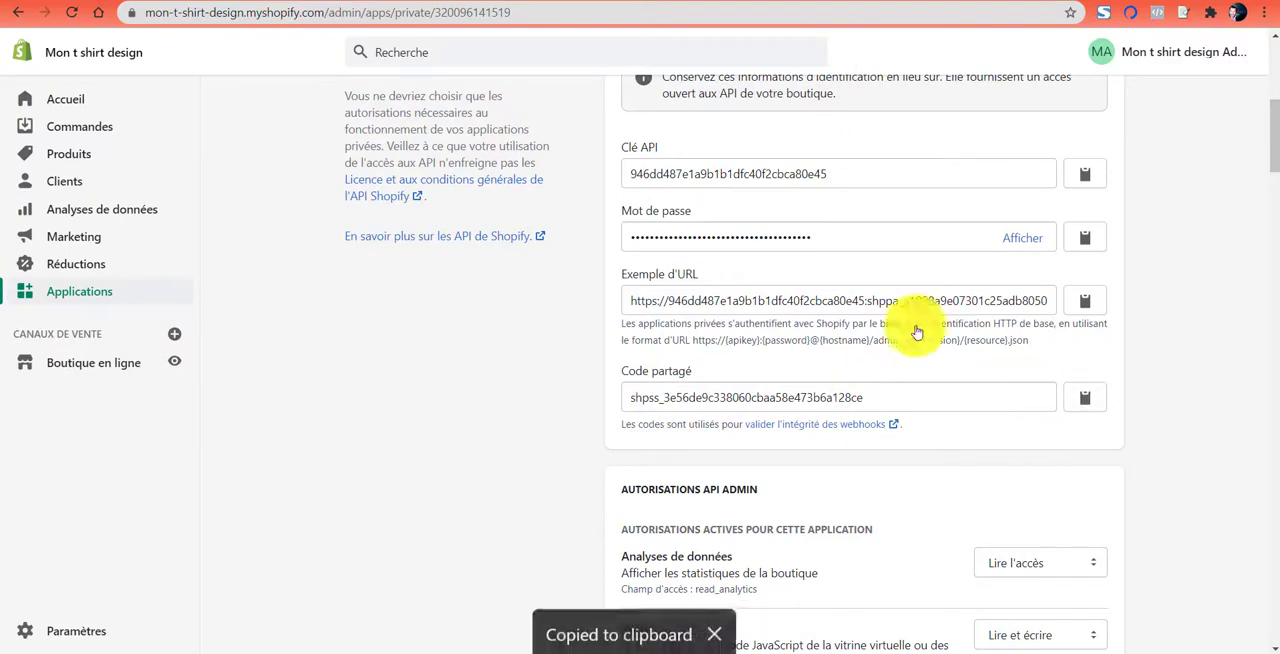
{"action": "key", "text": "ctrl+Tab"}
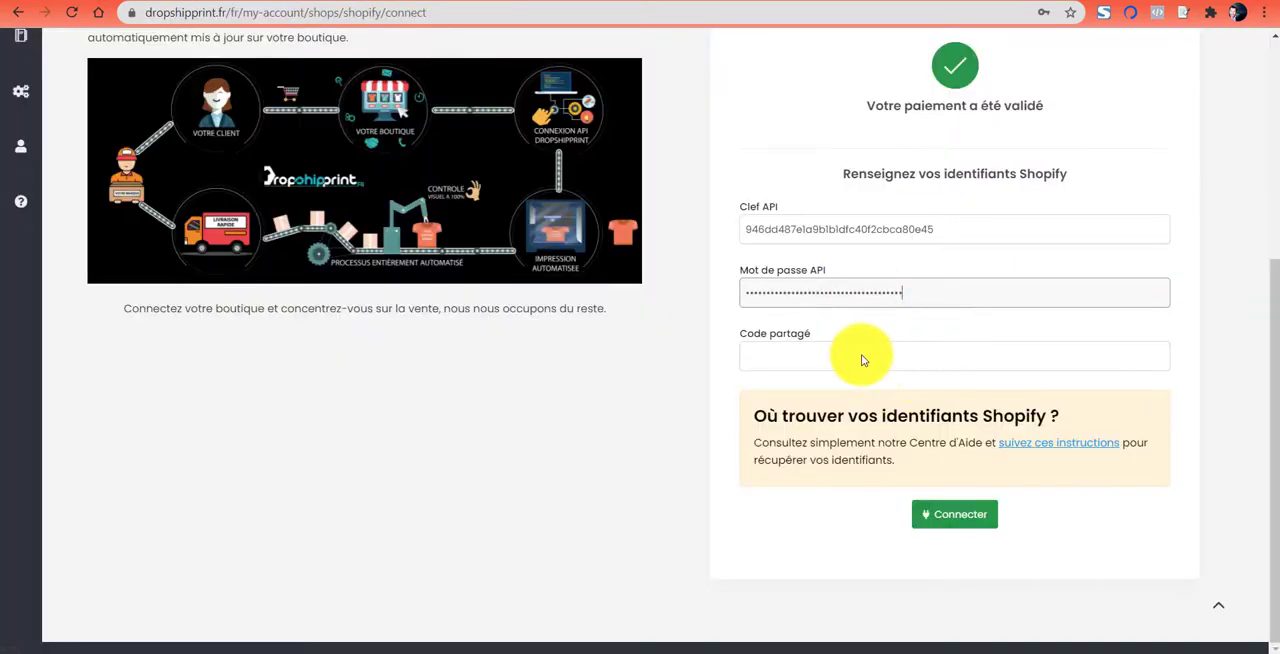
{"action": "key", "text": "ctrl+v"}
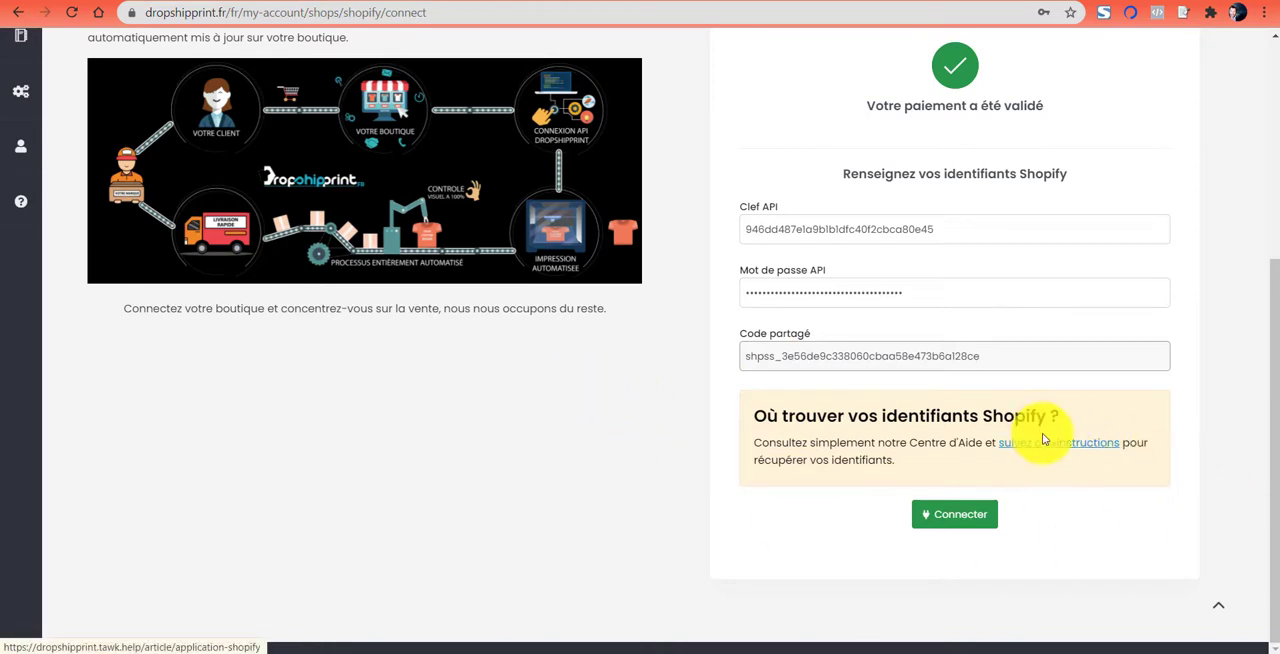
- Submit the Shopify credentials for connection and review the validated permissions table, including the rights required for Modification des commandes
{"action": "left_click", "coordinate": [954, 515]}
{"action": "scroll", "coordinate": [1228, 328], "scroll_direction": "down", "scroll_amount": 8}
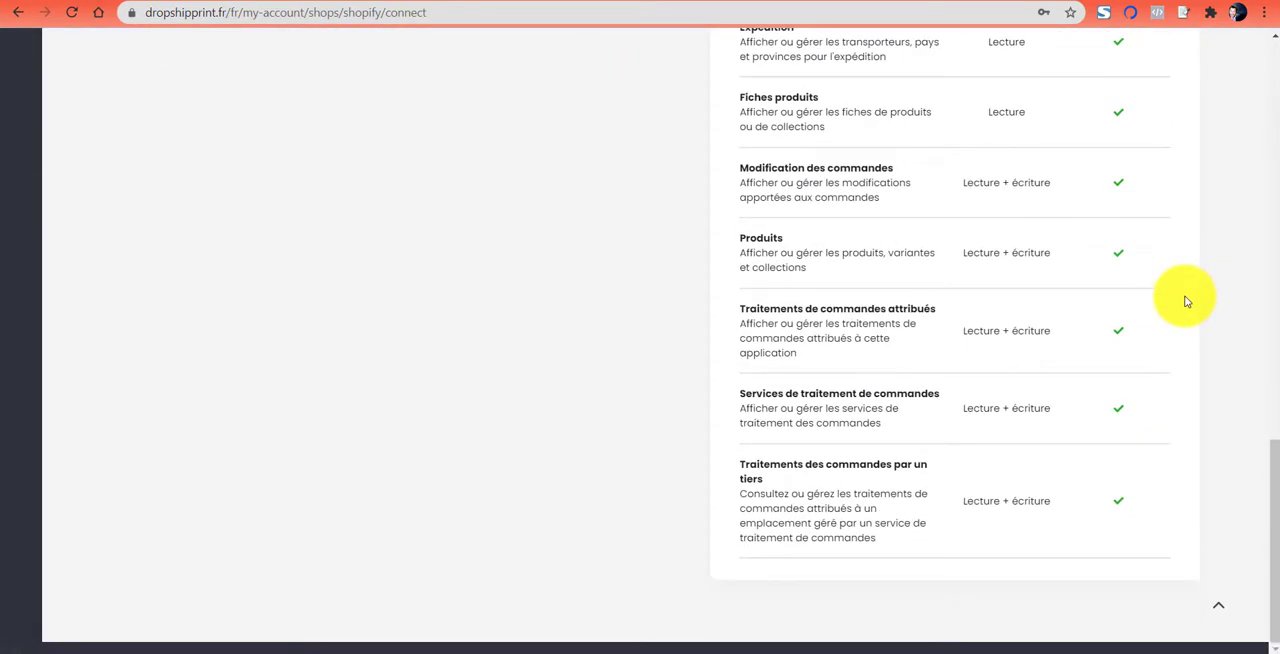
{"action": "scroll", "coordinate": [1184, 305], "scroll_direction": "up", "scroll_amount": 6}
{"action": "scroll", "coordinate": [1009, 218], "scroll_direction": "down", "scroll_amount": 2}
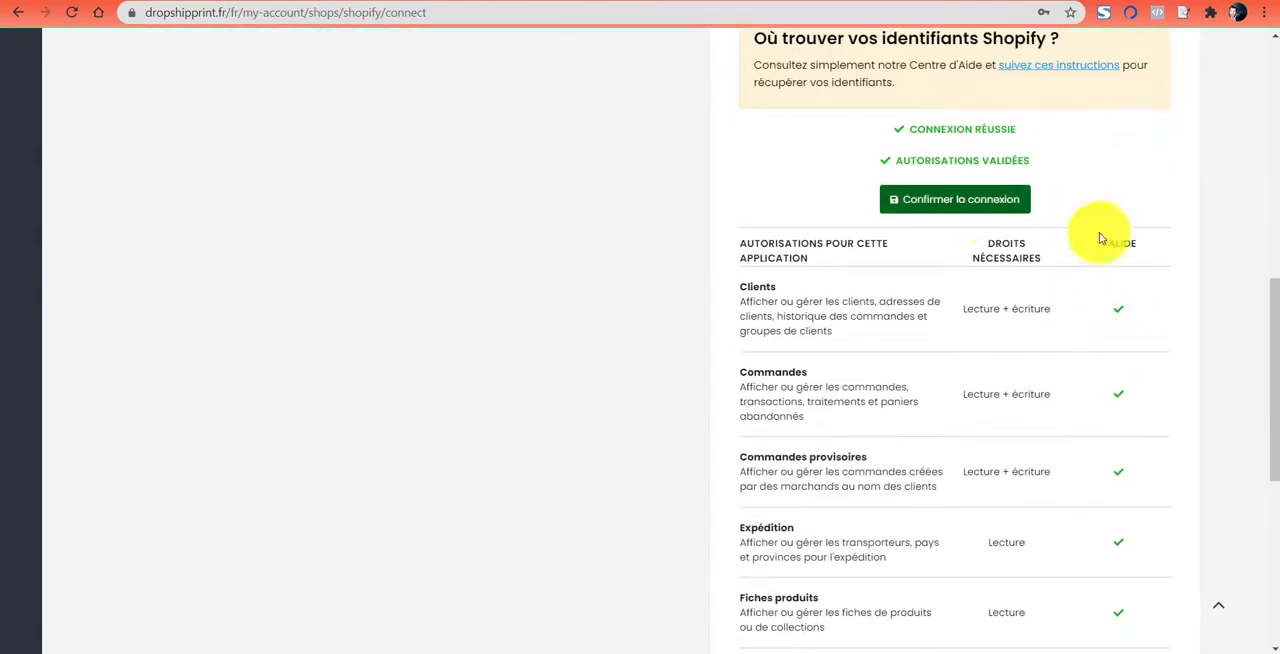
{"action": "scroll", "coordinate": [1128, 300], "scroll_direction": "down", "scroll_amount": 5}
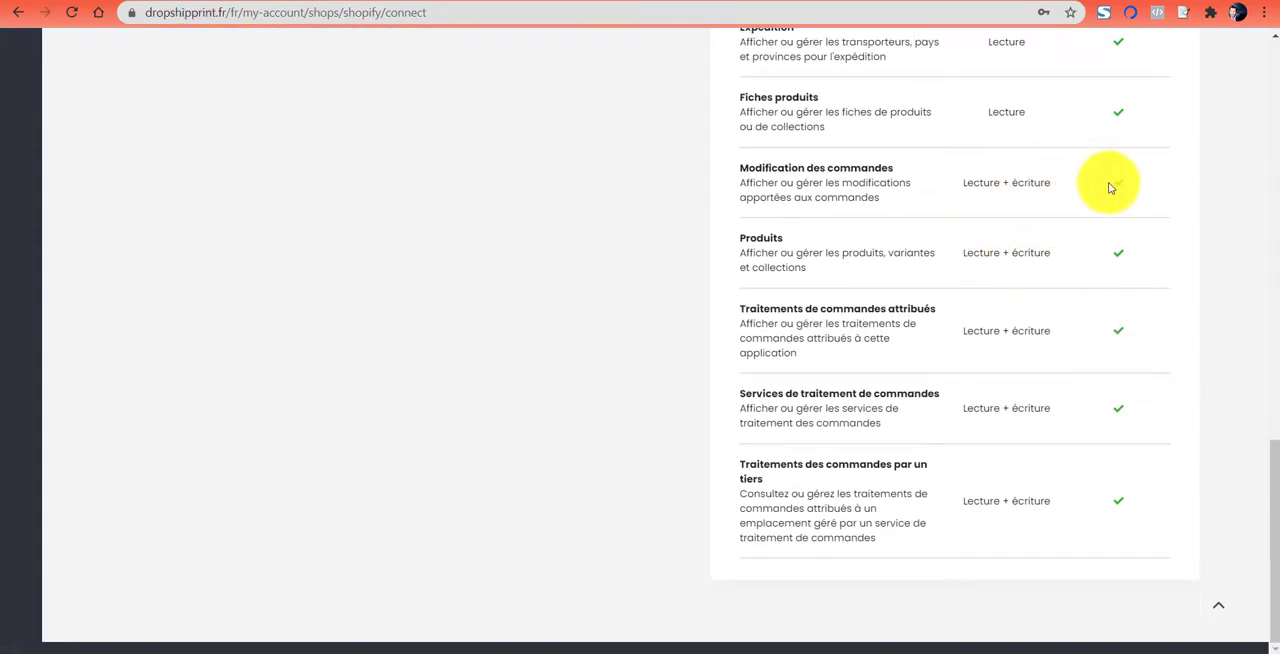
{"action": "left_click_drag", "start_coordinate": [737, 167], "coordinate": [897, 171]}
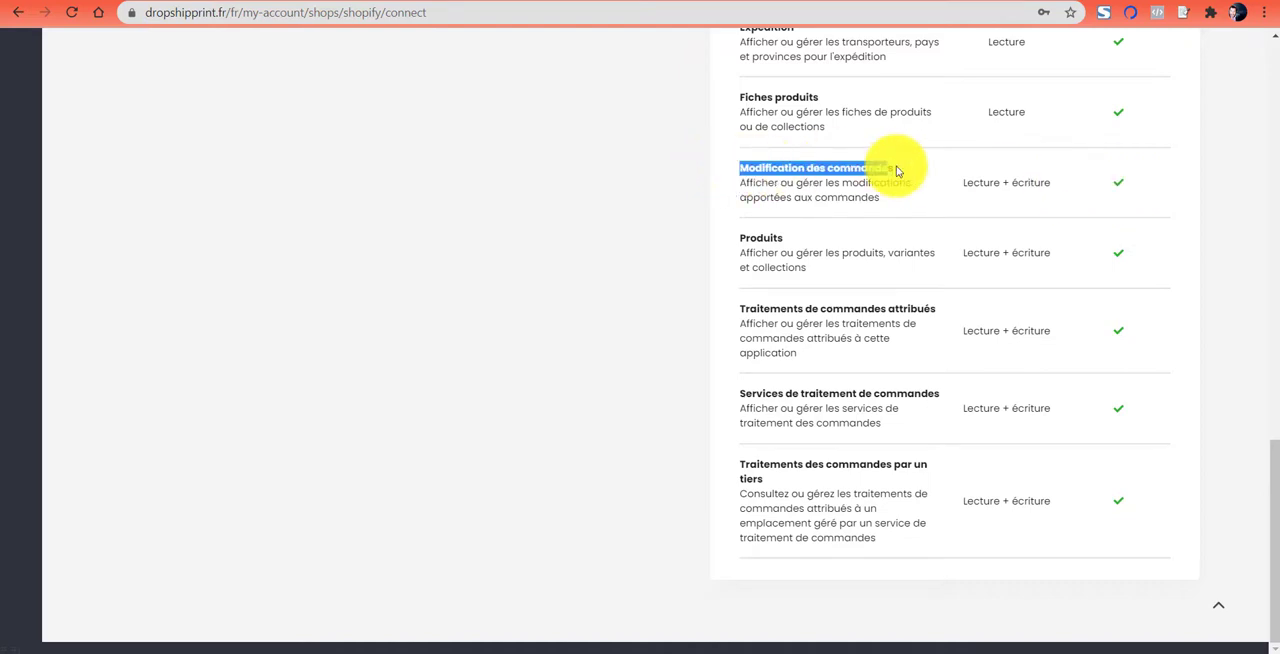
{"action": "left_click_drag", "start_coordinate": [982, 185], "coordinate": [1042, 182]}
{"action": "left_click", "coordinate": [1013, 183]}
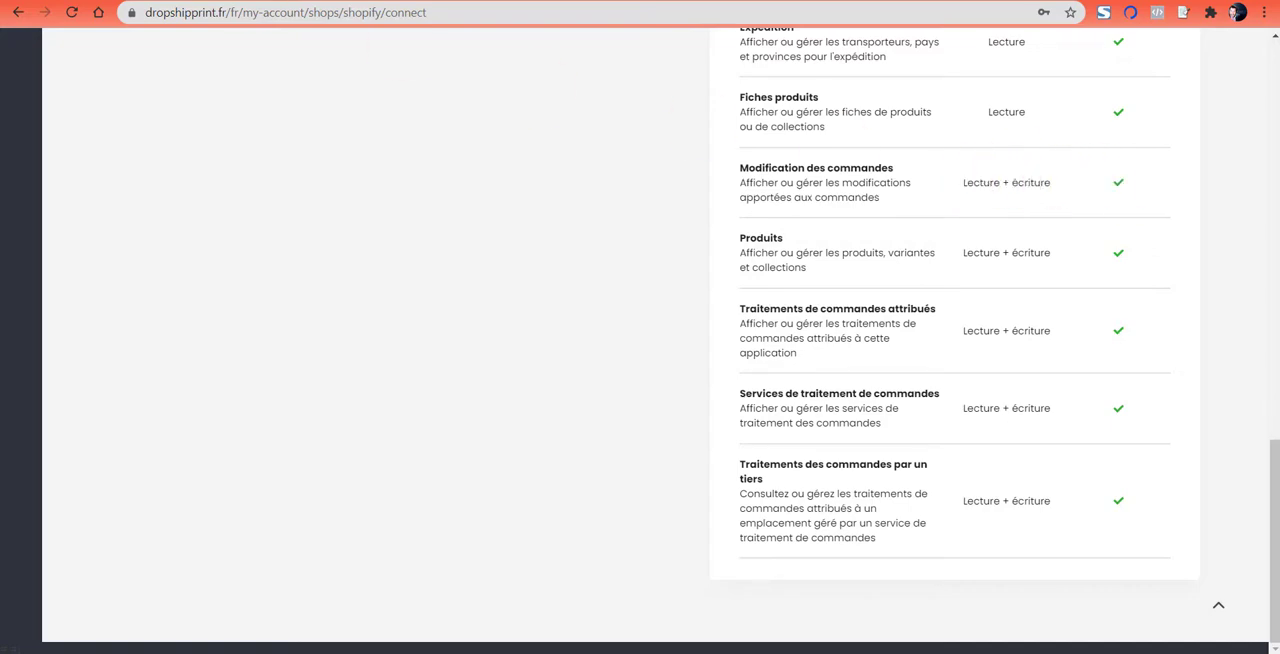
- Examine the private application's API permissions in Shopify, including the access options for Politiques juridiques, keeping Lire et écrire
{"action": "left_click", "coordinate": [420, 1]}
{"action": "scroll", "coordinate": [956, 232], "scroll_direction": "up", "scroll_amount": 4}
{"action": "scroll", "coordinate": [958, 230], "scroll_direction": "up", "scroll_amount": 3}
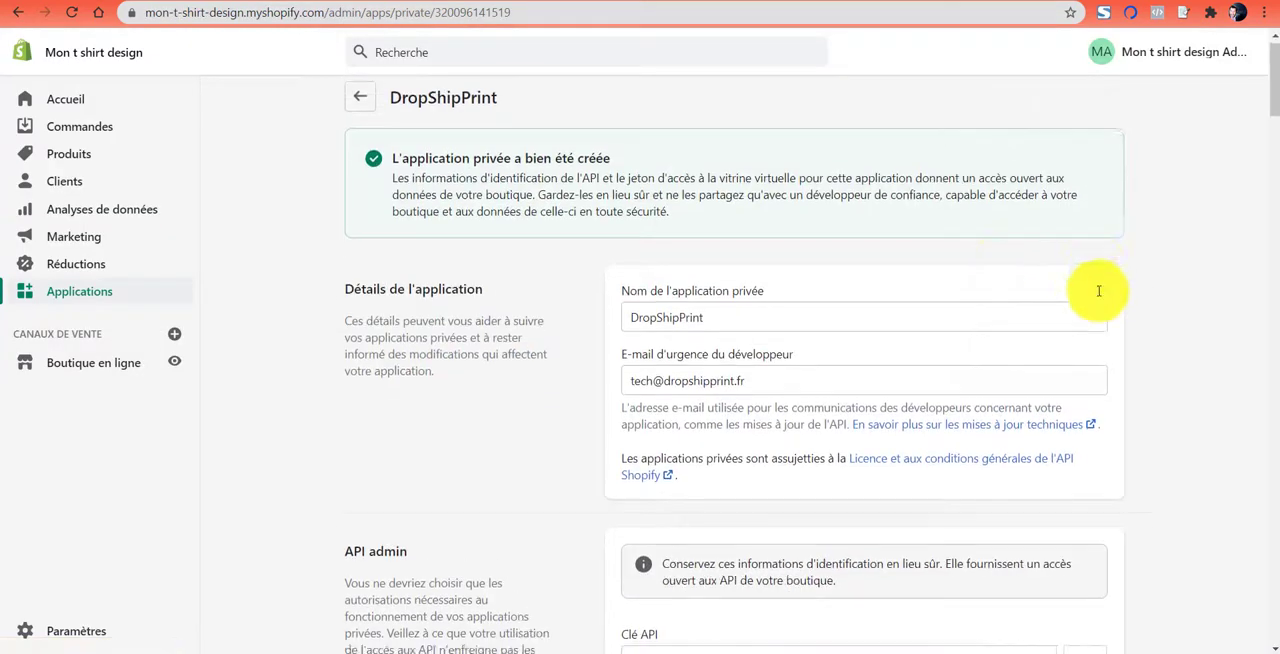
{"action": "scroll", "coordinate": [1097, 206], "scroll_direction": "down", "scroll_amount": 15}
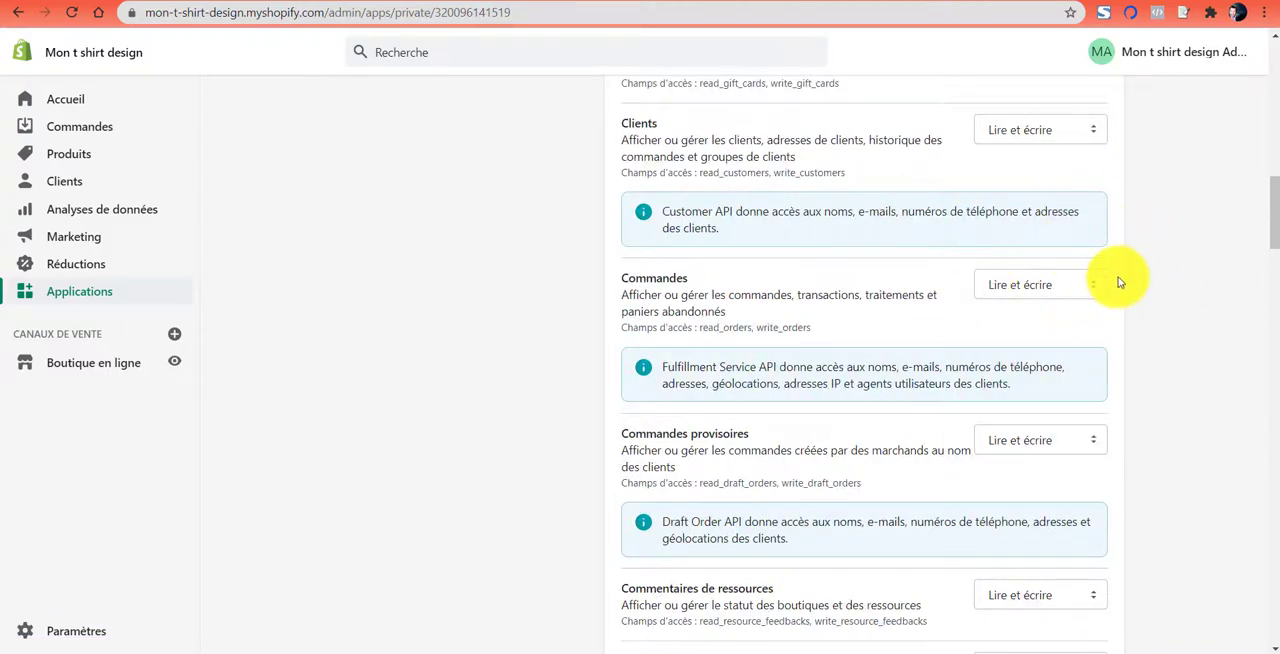
{"action": "scroll", "coordinate": [1069, 260], "scroll_direction": "up", "scroll_amount": 8}
{"action": "scroll", "coordinate": [1152, 262], "scroll_direction": "down", "scroll_amount": 3}
{"action": "scroll", "coordinate": [1152, 262], "scroll_direction": "down", "scroll_amount": 15}
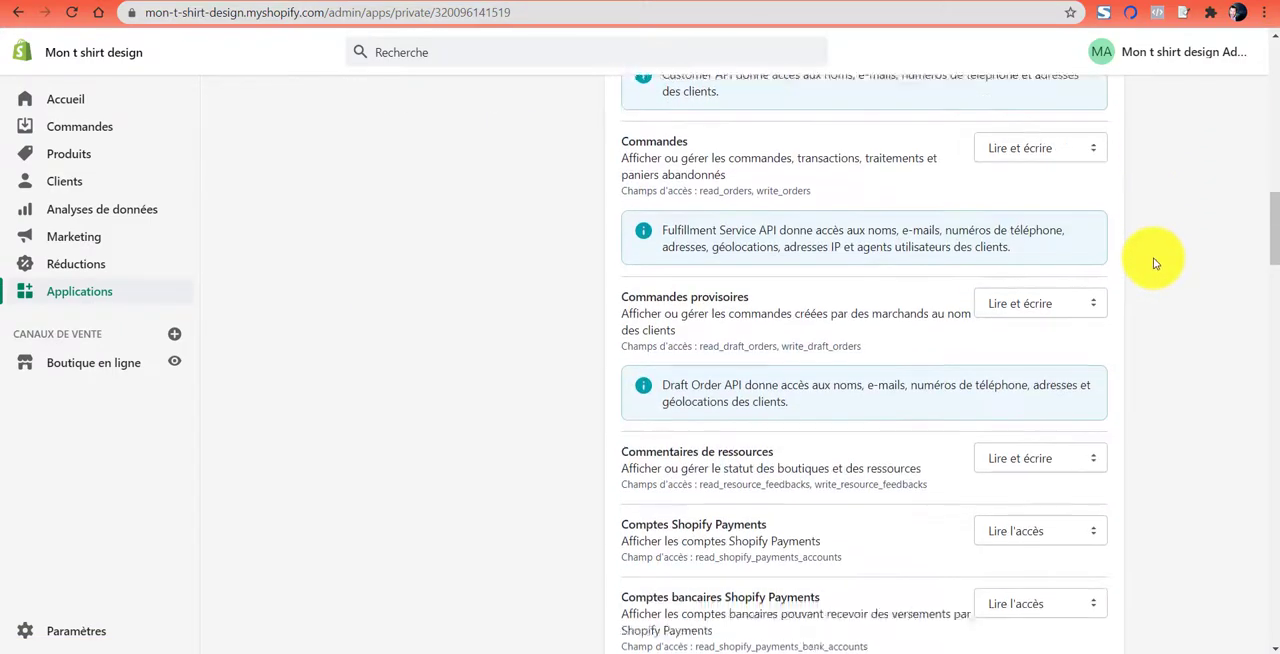
{"action": "scroll", "coordinate": [1064, 227], "scroll_direction": "down", "scroll_amount": 10}
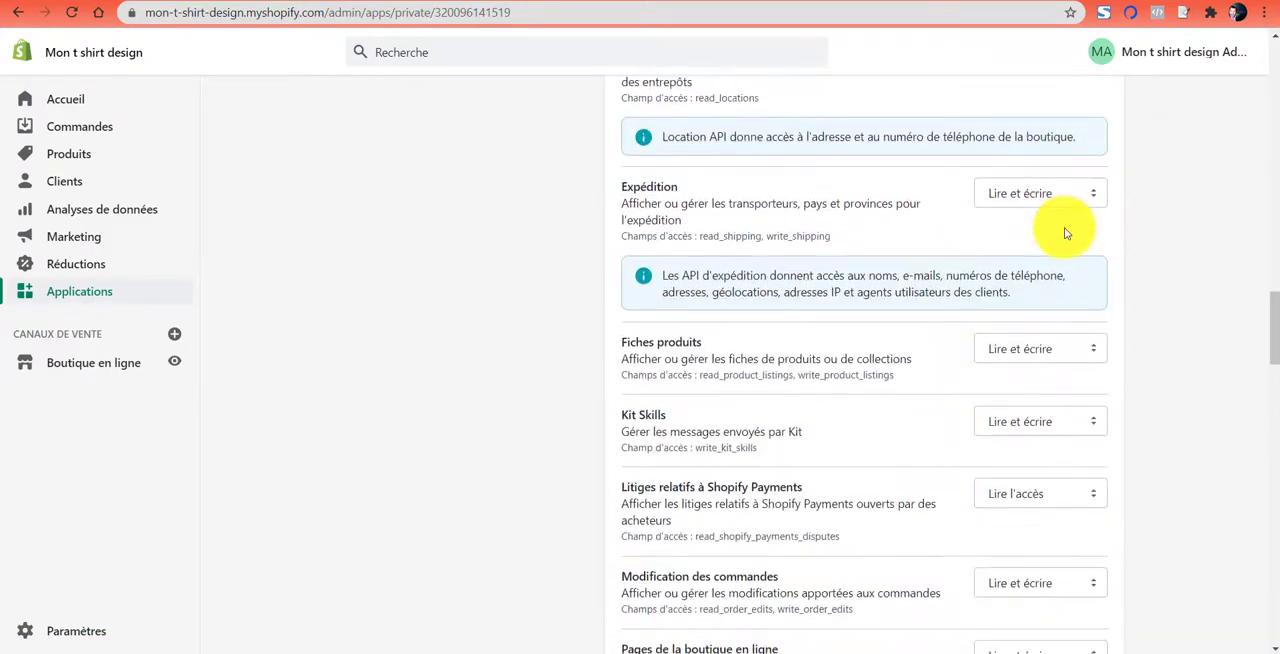
{"action": "left_click", "coordinate": [1040, 135]}
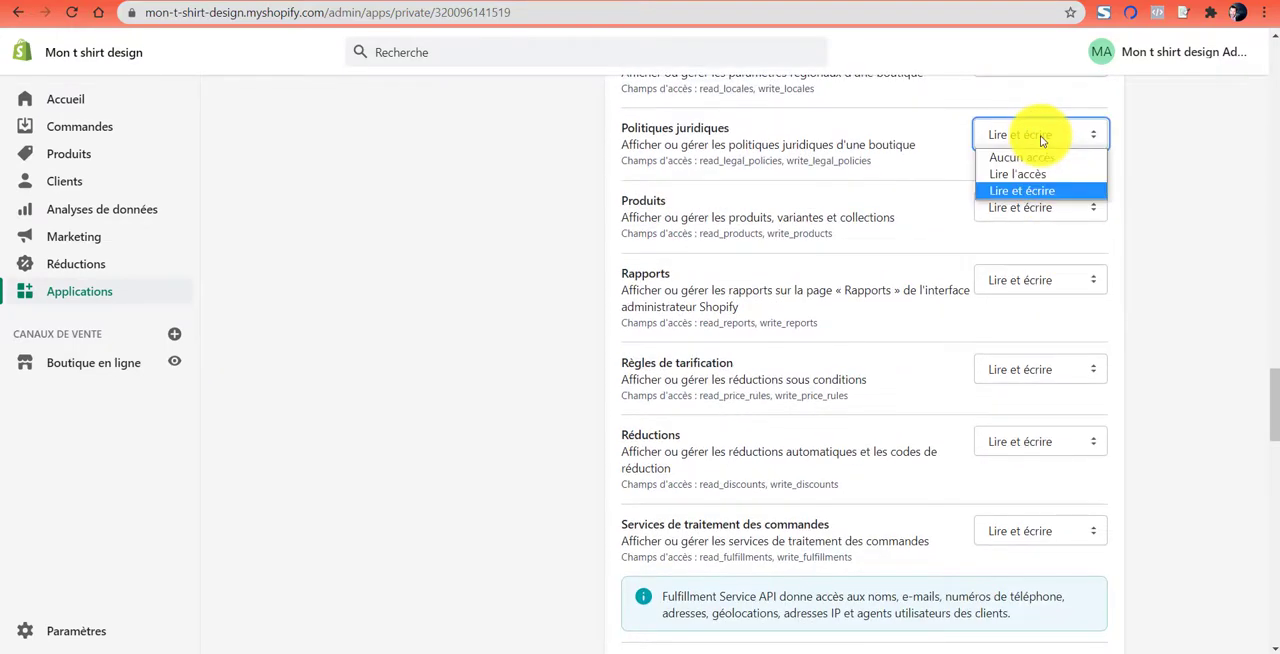
{"action": "left_click", "coordinate": [1026, 190]}
{"action": "scroll", "coordinate": [1189, 310], "scroll_direction": "down", "scroll_amount": 5}
{"action": "scroll", "coordinate": [1189, 316], "scroll_direction": "down", "scroll_amount": 20}
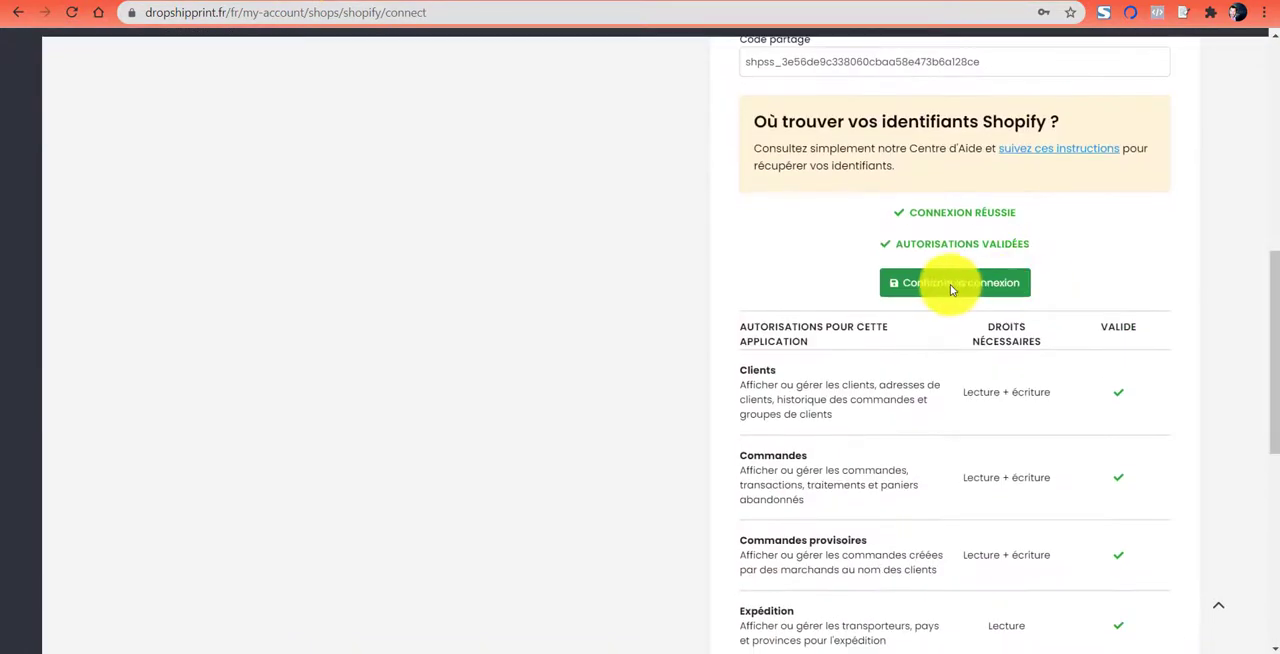
- Confirm the Shopify connection in DropShipPrint and dismiss the browser's password-saving prompt
{"action": "left_click", "coordinate": [950, 286]}
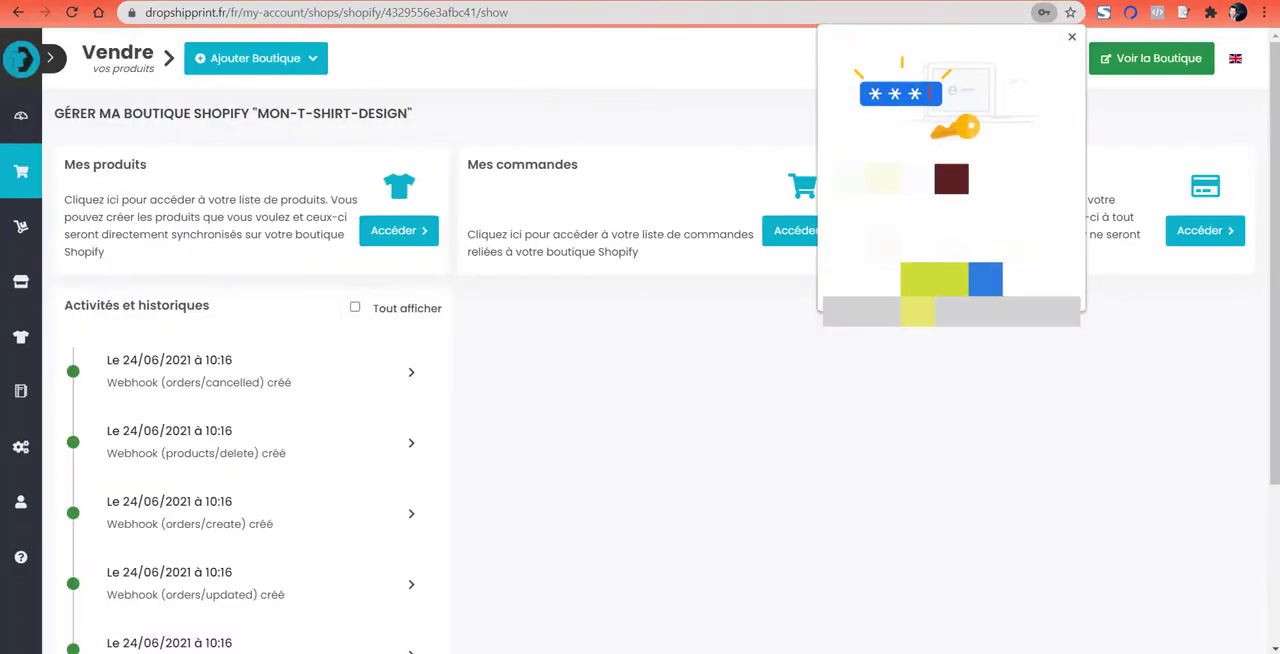
{"action": "left_click", "coordinate": [1033, 282]}
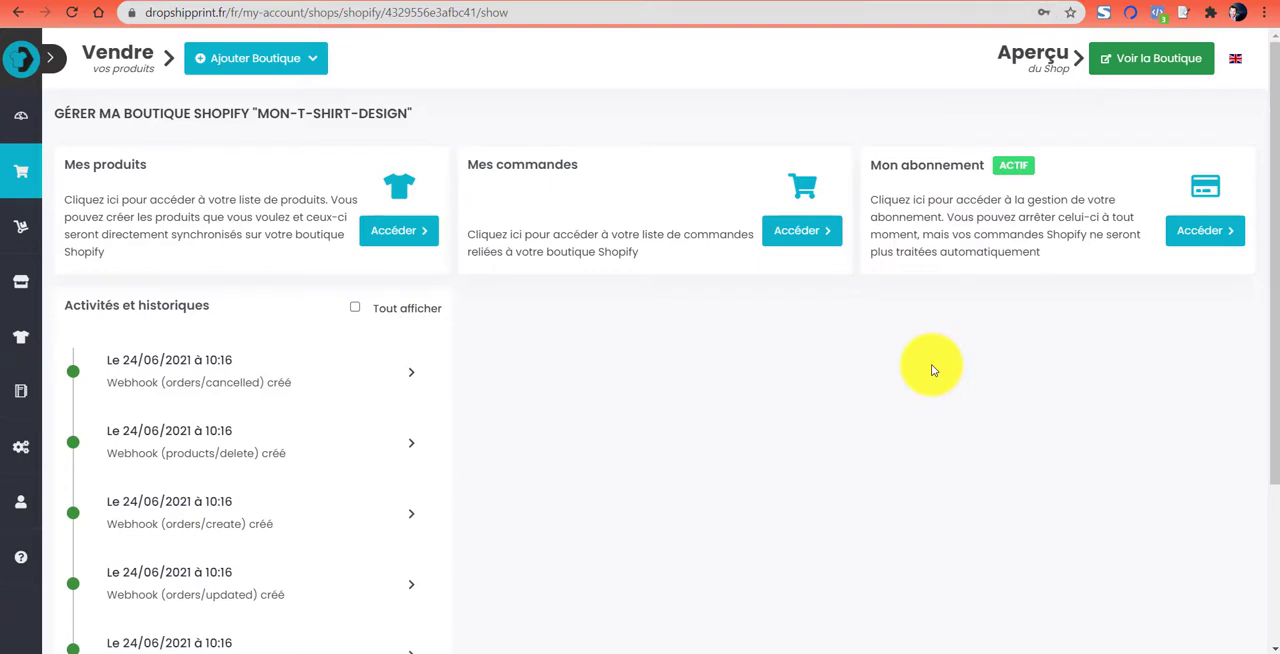
- Show the list of connected shops and open the management page of the mon-t-shirt-design shop
{"action": "mouse_move", "coordinate": [19, 283]}
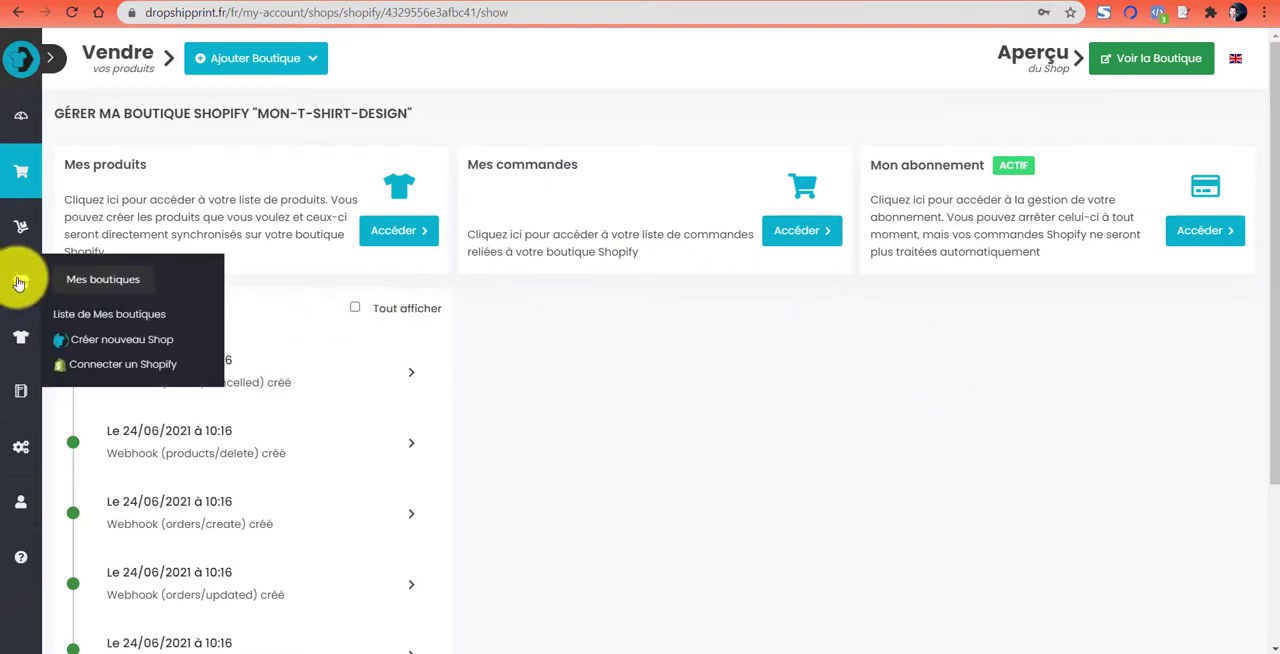
{"action": "left_click", "coordinate": [109, 314]}
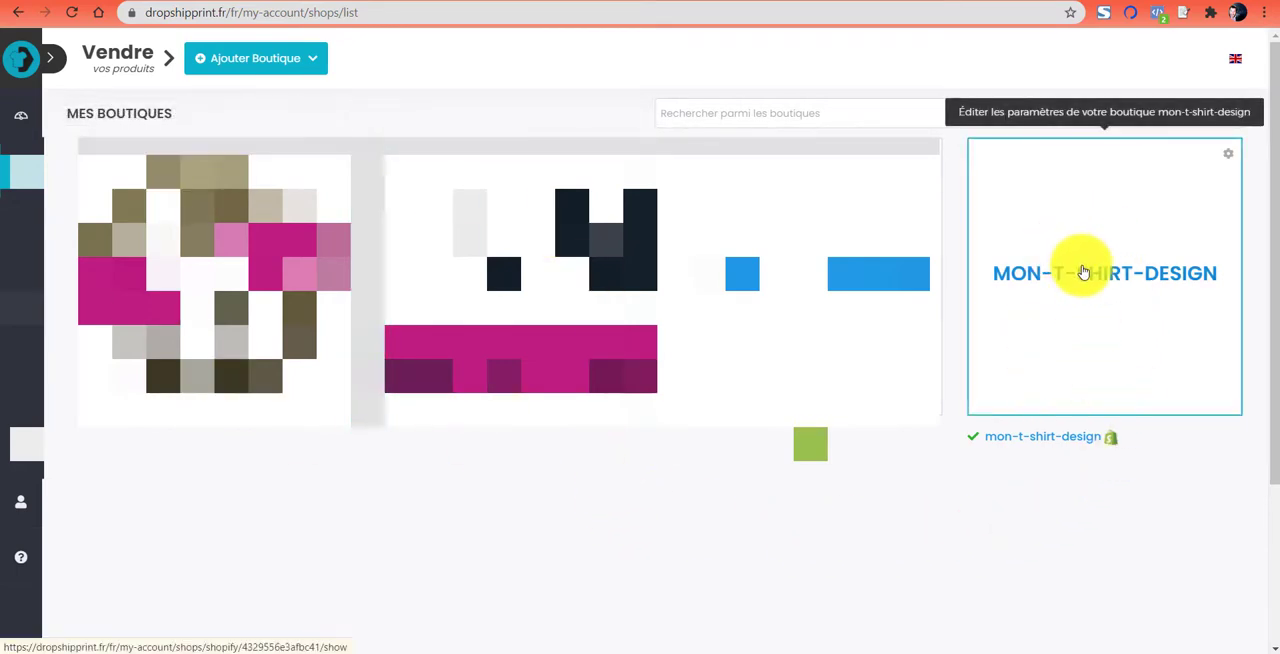
{"action": "left_click", "coordinate": [1040, 277]}
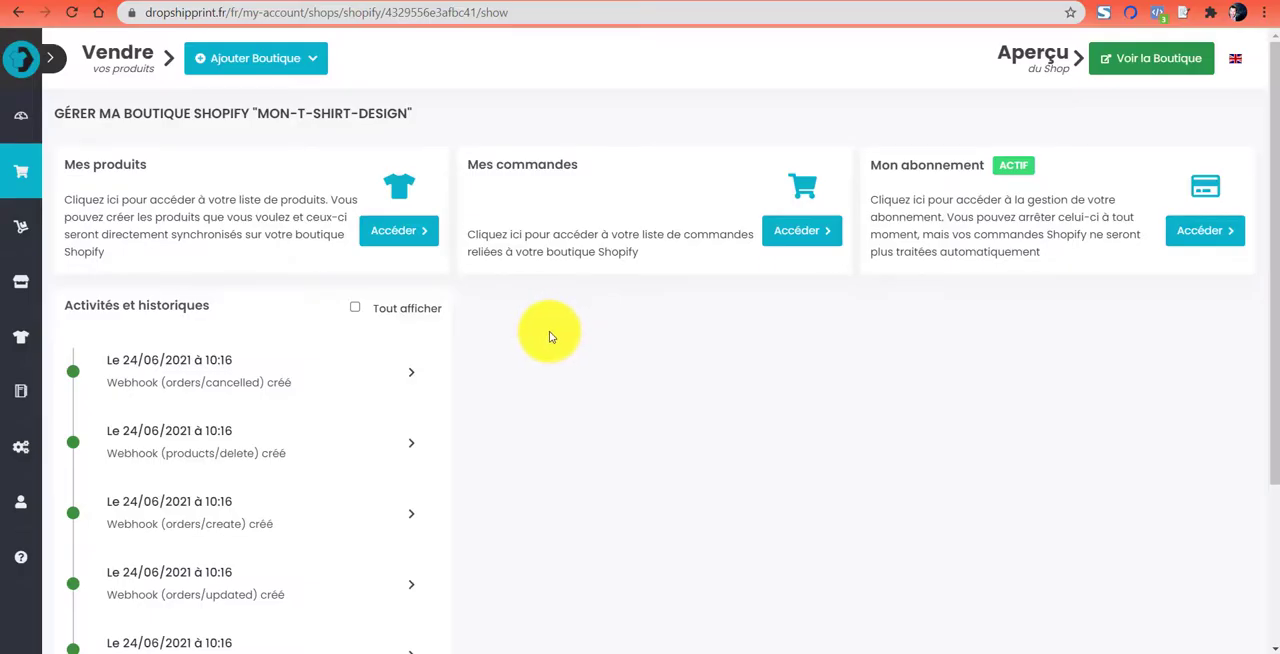
- Review the shop's activity history and open the product list of mon-t-shirt-design
{"action": "scroll", "coordinate": [556, 335], "scroll_direction": "down", "scroll_amount": 2}
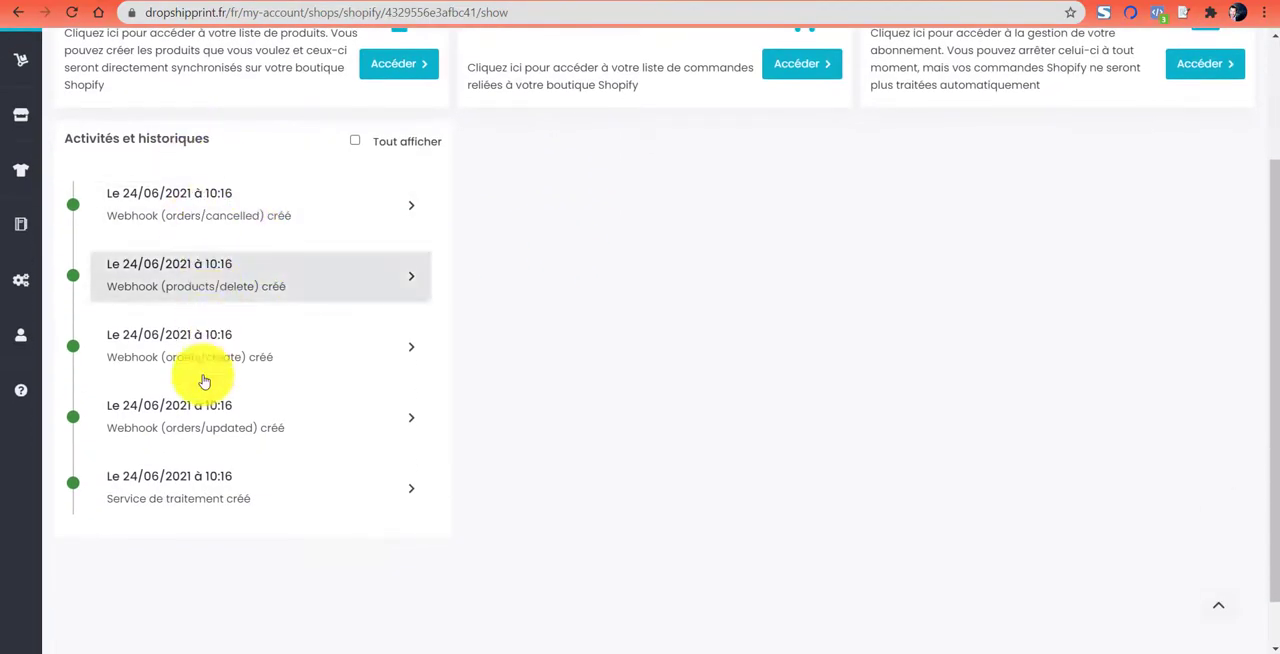
{"action": "scroll", "coordinate": [757, 309], "scroll_direction": "up", "scroll_amount": 2}
{"action": "scroll", "coordinate": [77, 318], "scroll_direction": "down", "scroll_amount": 1}
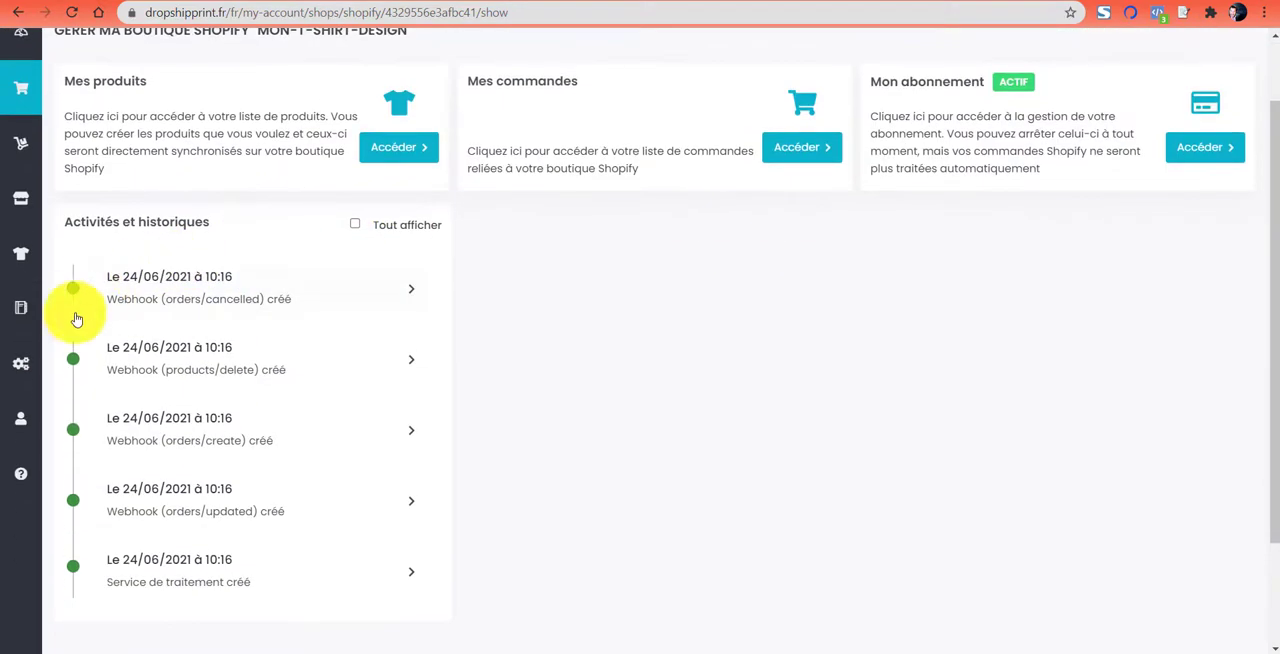
{"action": "scroll", "coordinate": [450, 285], "scroll_direction": "up", "scroll_amount": 1}
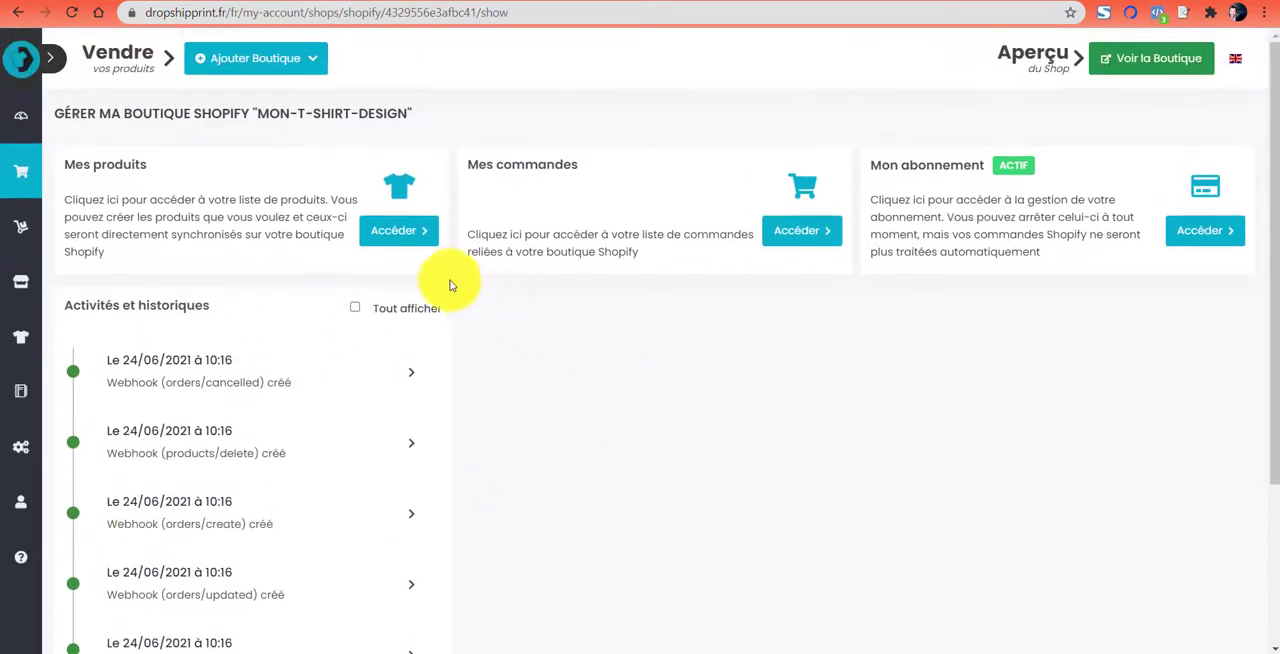
{"action": "left_click", "coordinate": [399, 235]}
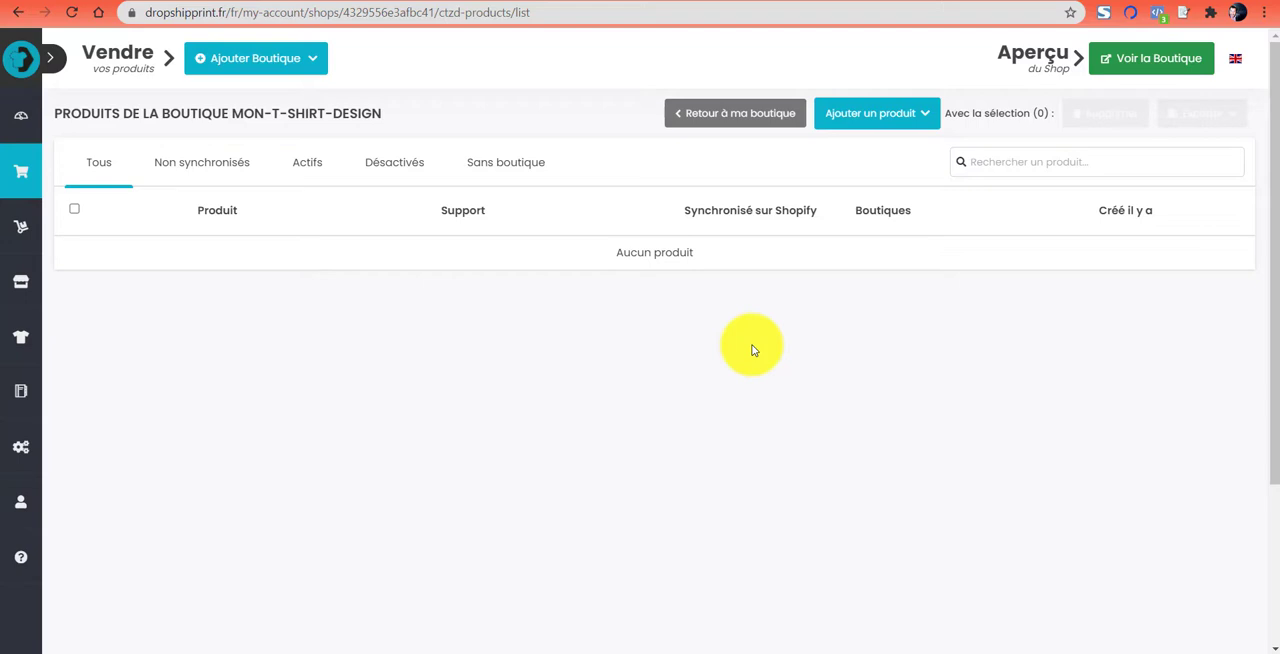
- Switch to the DropShipPrint help article, open the Centre d'Aide & FAQ home page and look through its help categories
{"action": "left_click", "coordinate": [640, 0]}
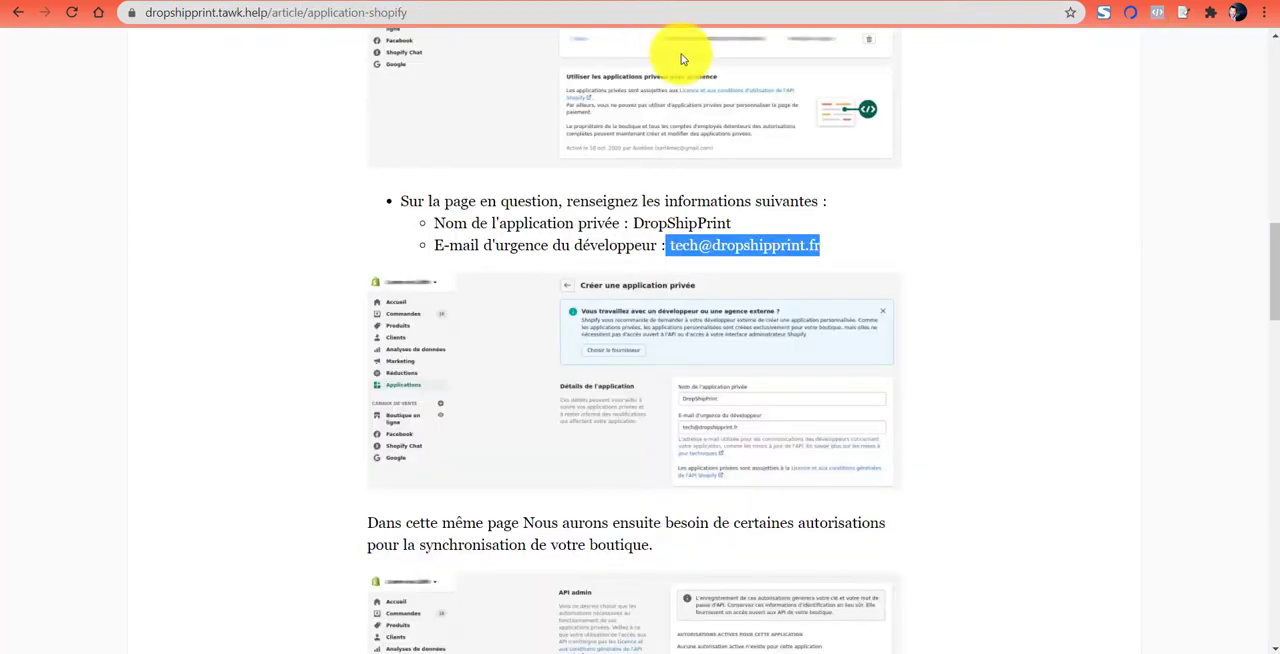
{"action": "scroll", "coordinate": [901, 274], "scroll_direction": "up", "scroll_amount": 6}
{"action": "scroll", "coordinate": [901, 274], "scroll_direction": "up", "scroll_amount": 10}
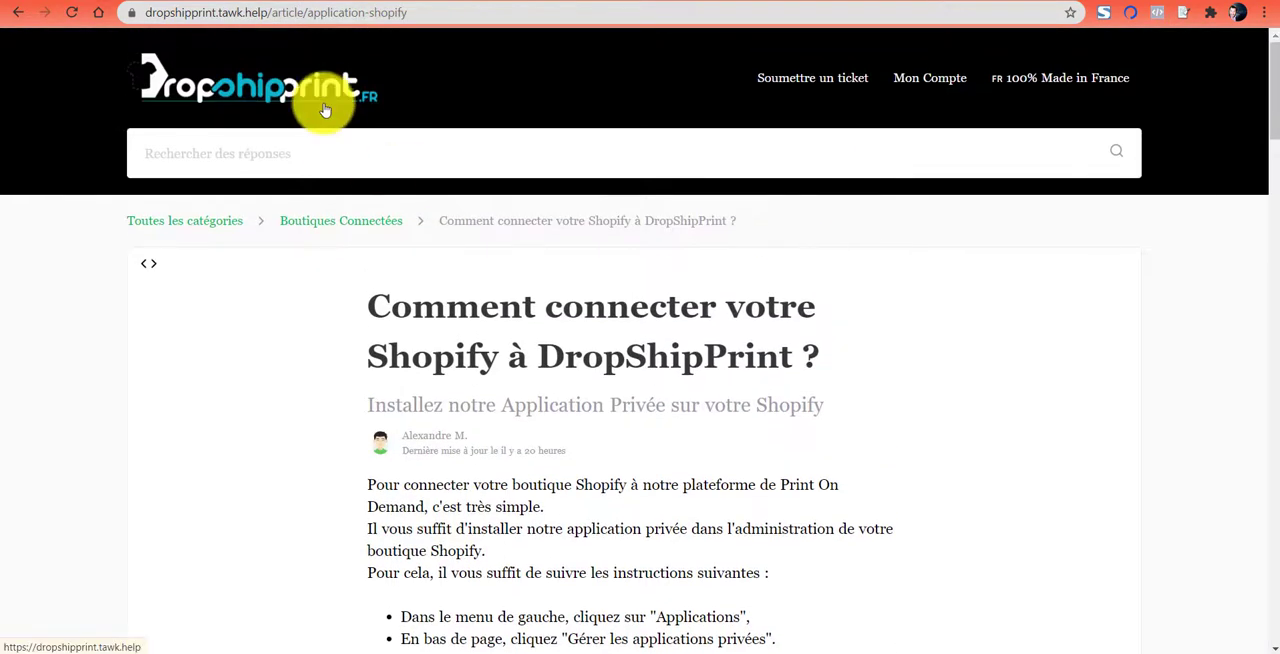
{"action": "left_click", "coordinate": [366, 112]}
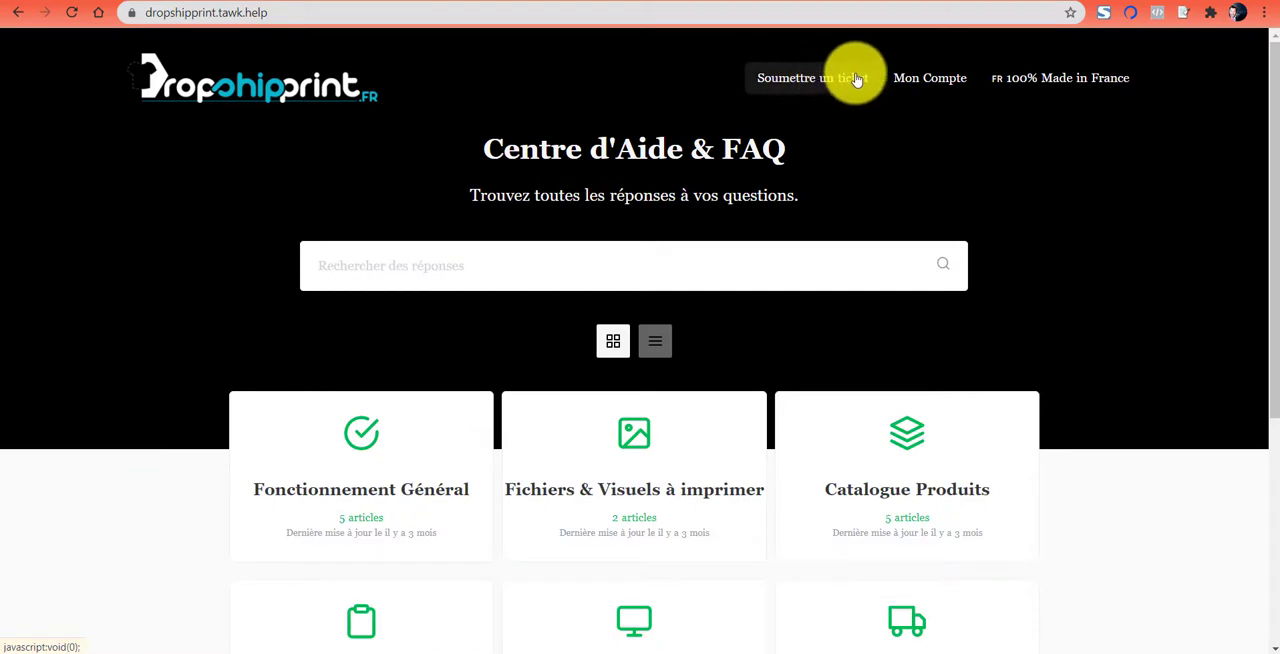
{"action": "scroll", "coordinate": [1120, 210], "scroll_direction": "down", "scroll_amount": 5}
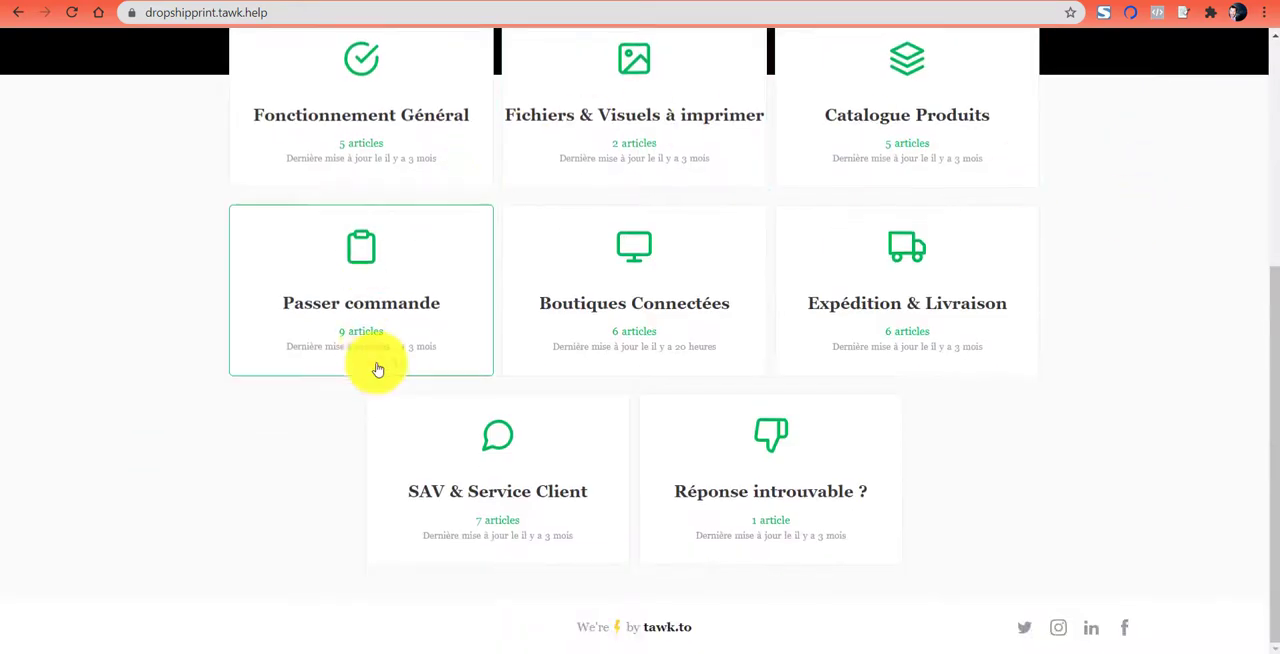
{"action": "scroll", "coordinate": [1180, 297], "scroll_direction": "up", "scroll_amount": 5}
{"action": "scroll", "coordinate": [1180, 297], "scroll_direction": "down", "scroll_amount": 3}
{"action": "scroll", "coordinate": [1180, 297], "scroll_direction": "up", "scroll_amount": 3}
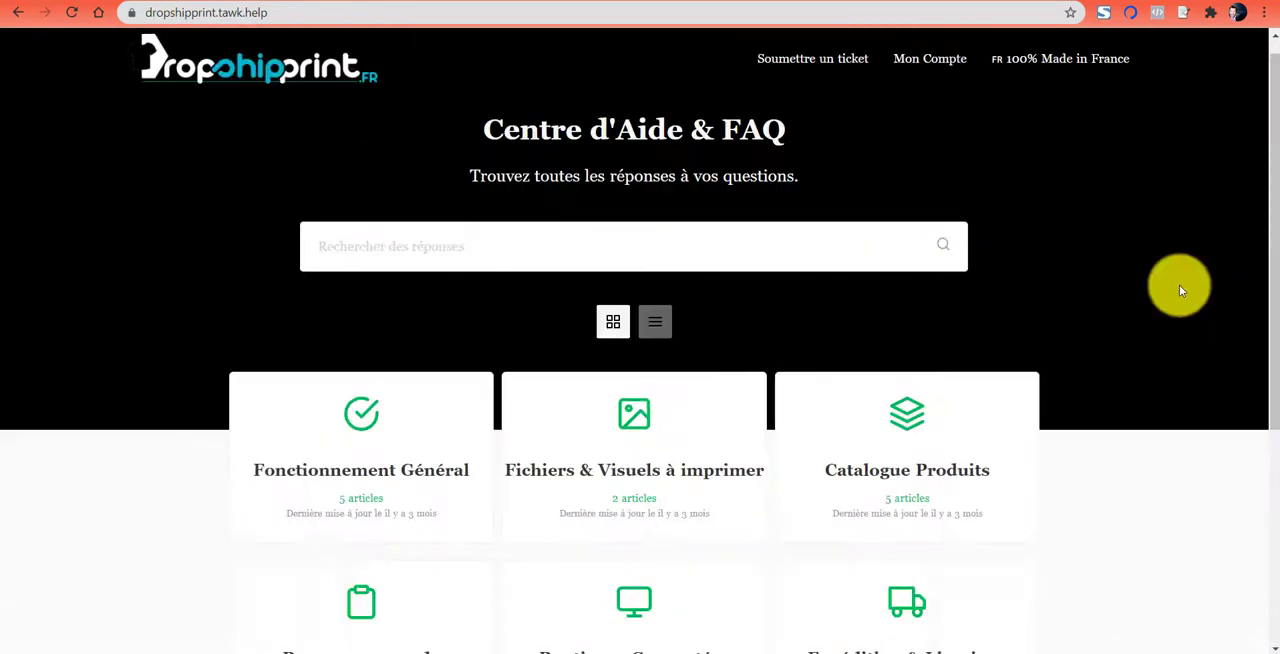